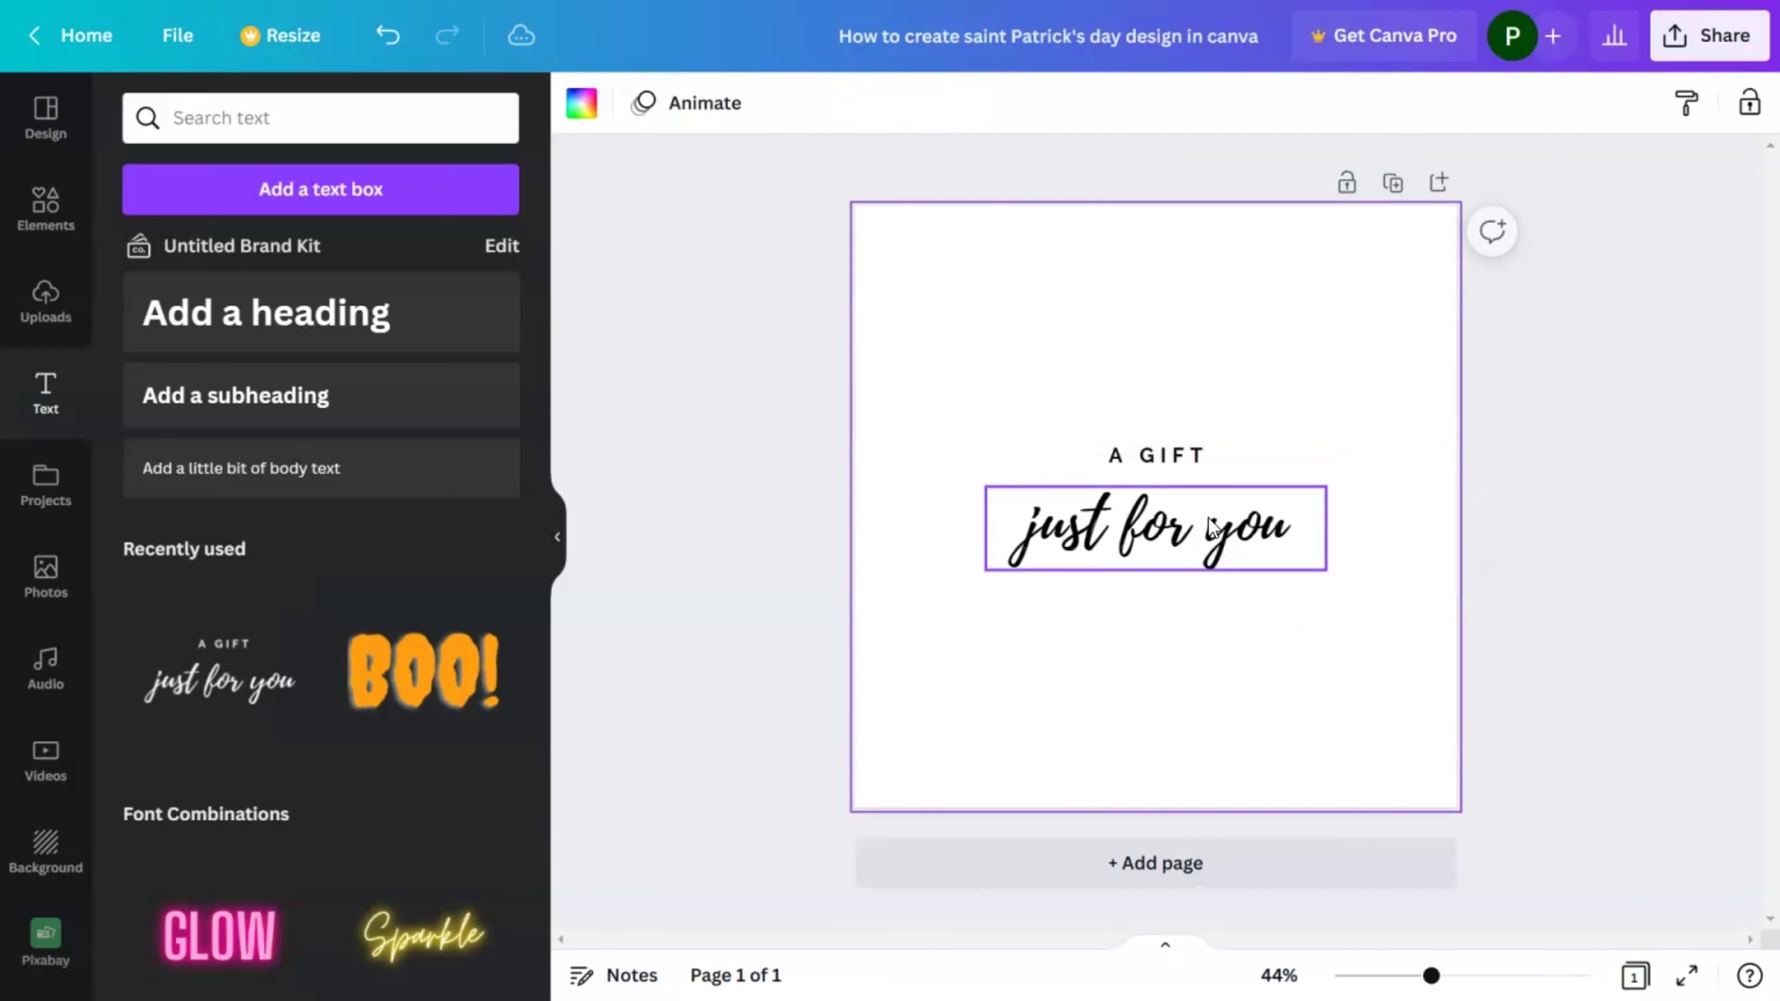
Replace the "just for you" text with "Lucky" and enlarge it to font size 305
double_click(1210, 522)
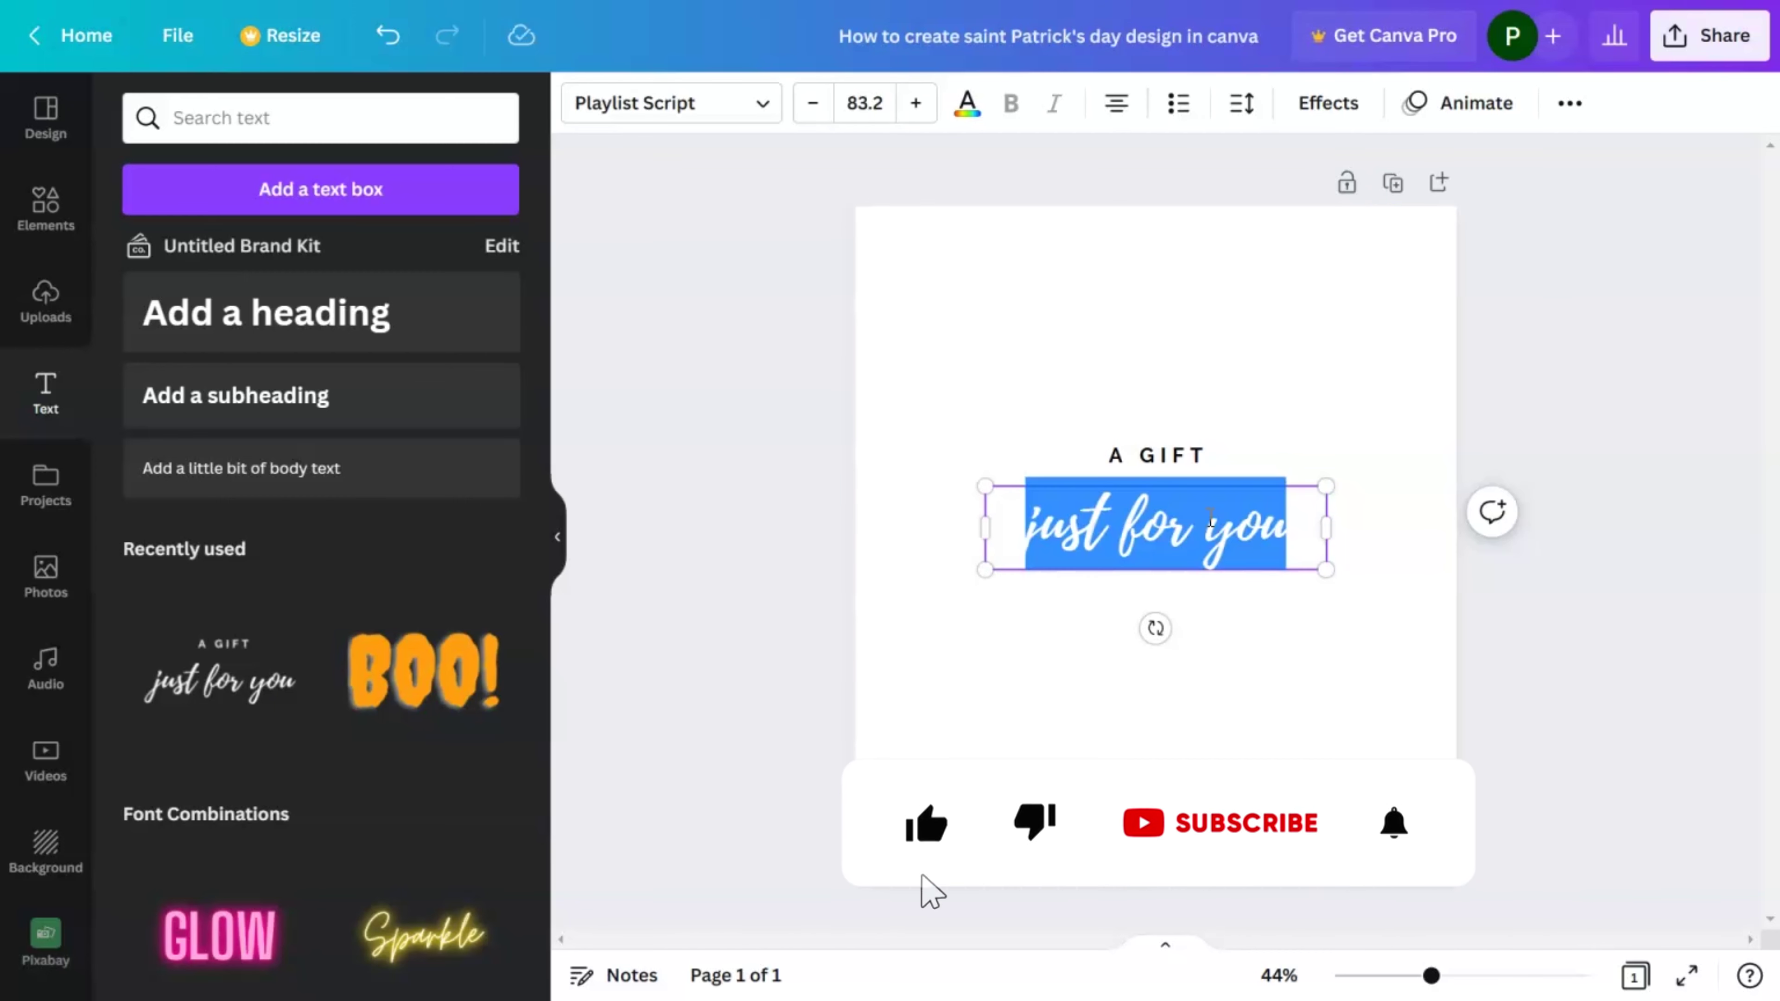
type("Luck")
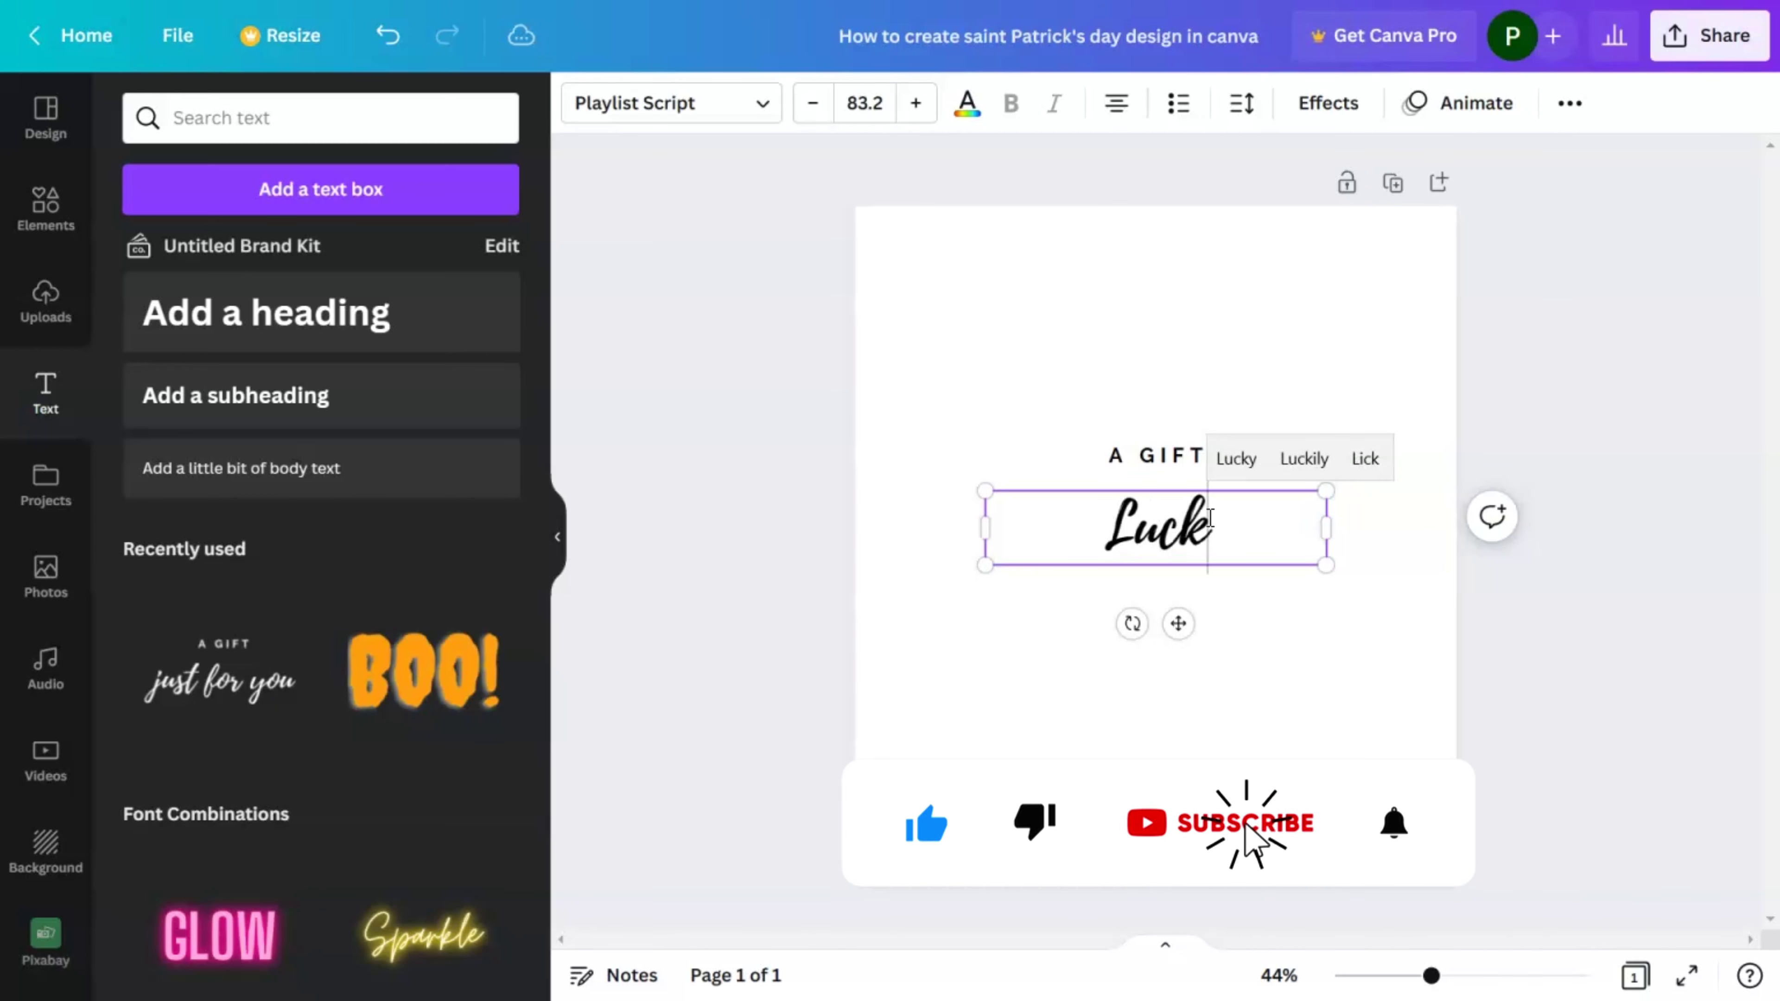
type("y")
double_click(1327, 530)
left_click_drag(1224, 563, 1419, 624)
Colour the Lucky text dark green #07693A
left_click(971, 116)
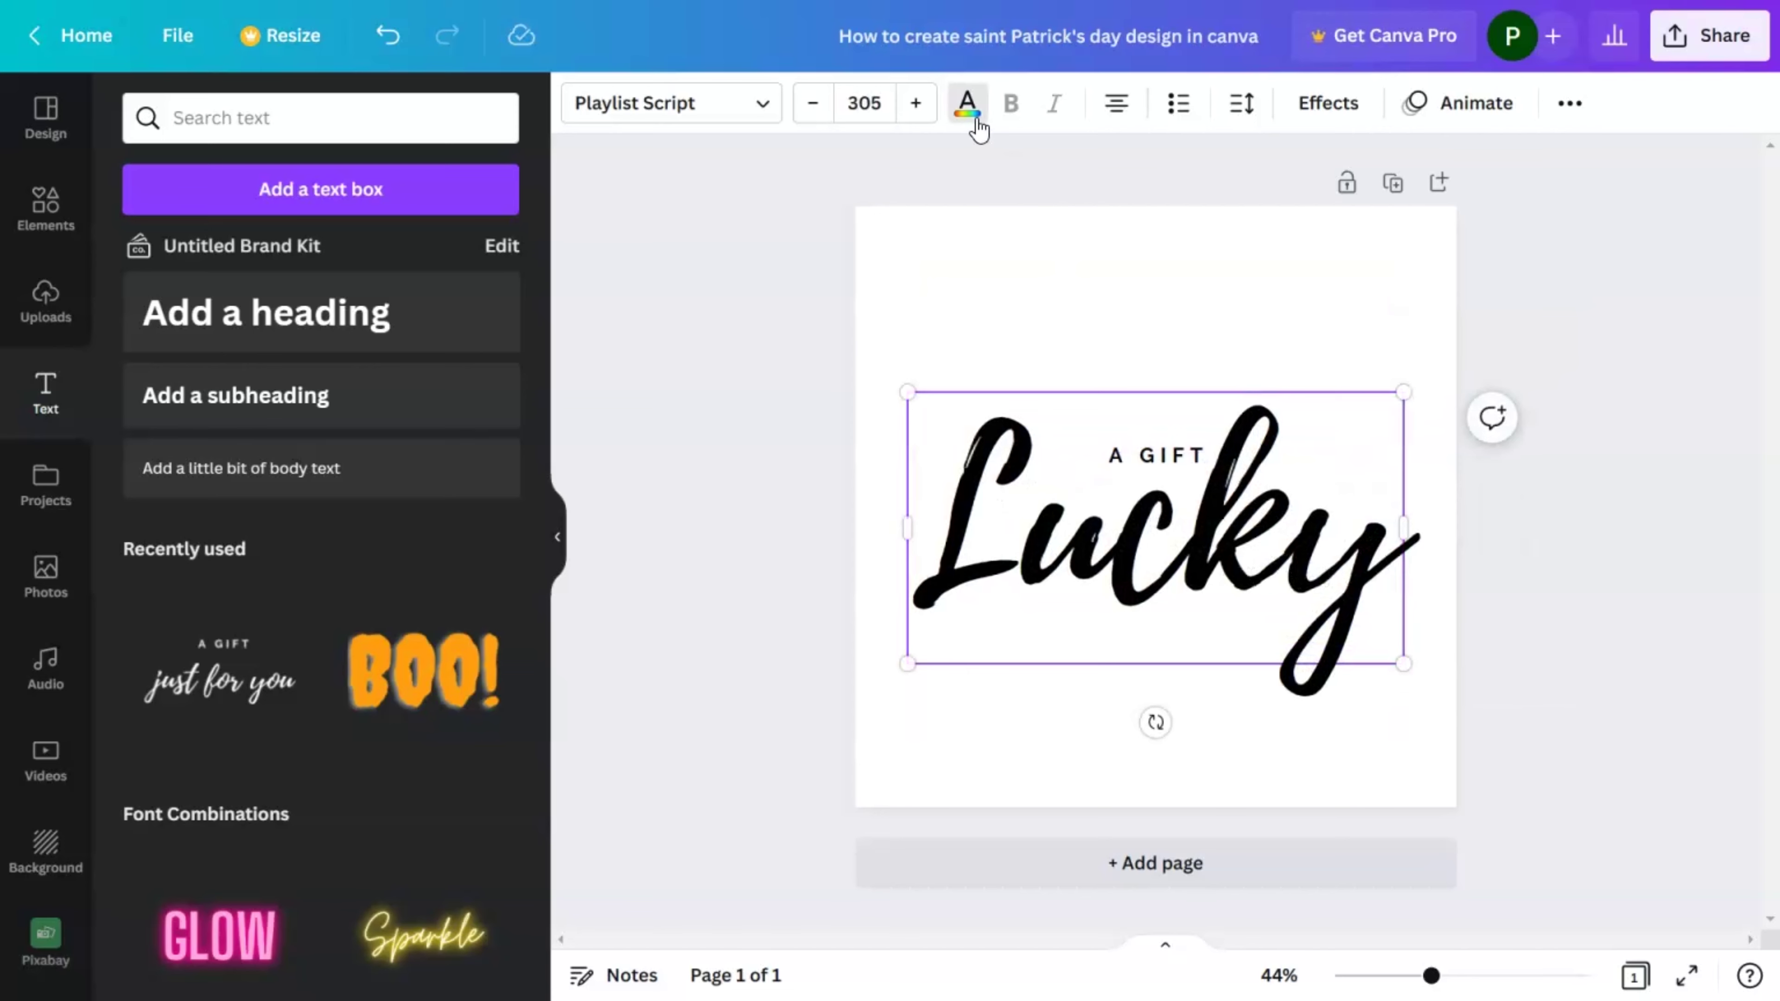
left_click(144, 782)
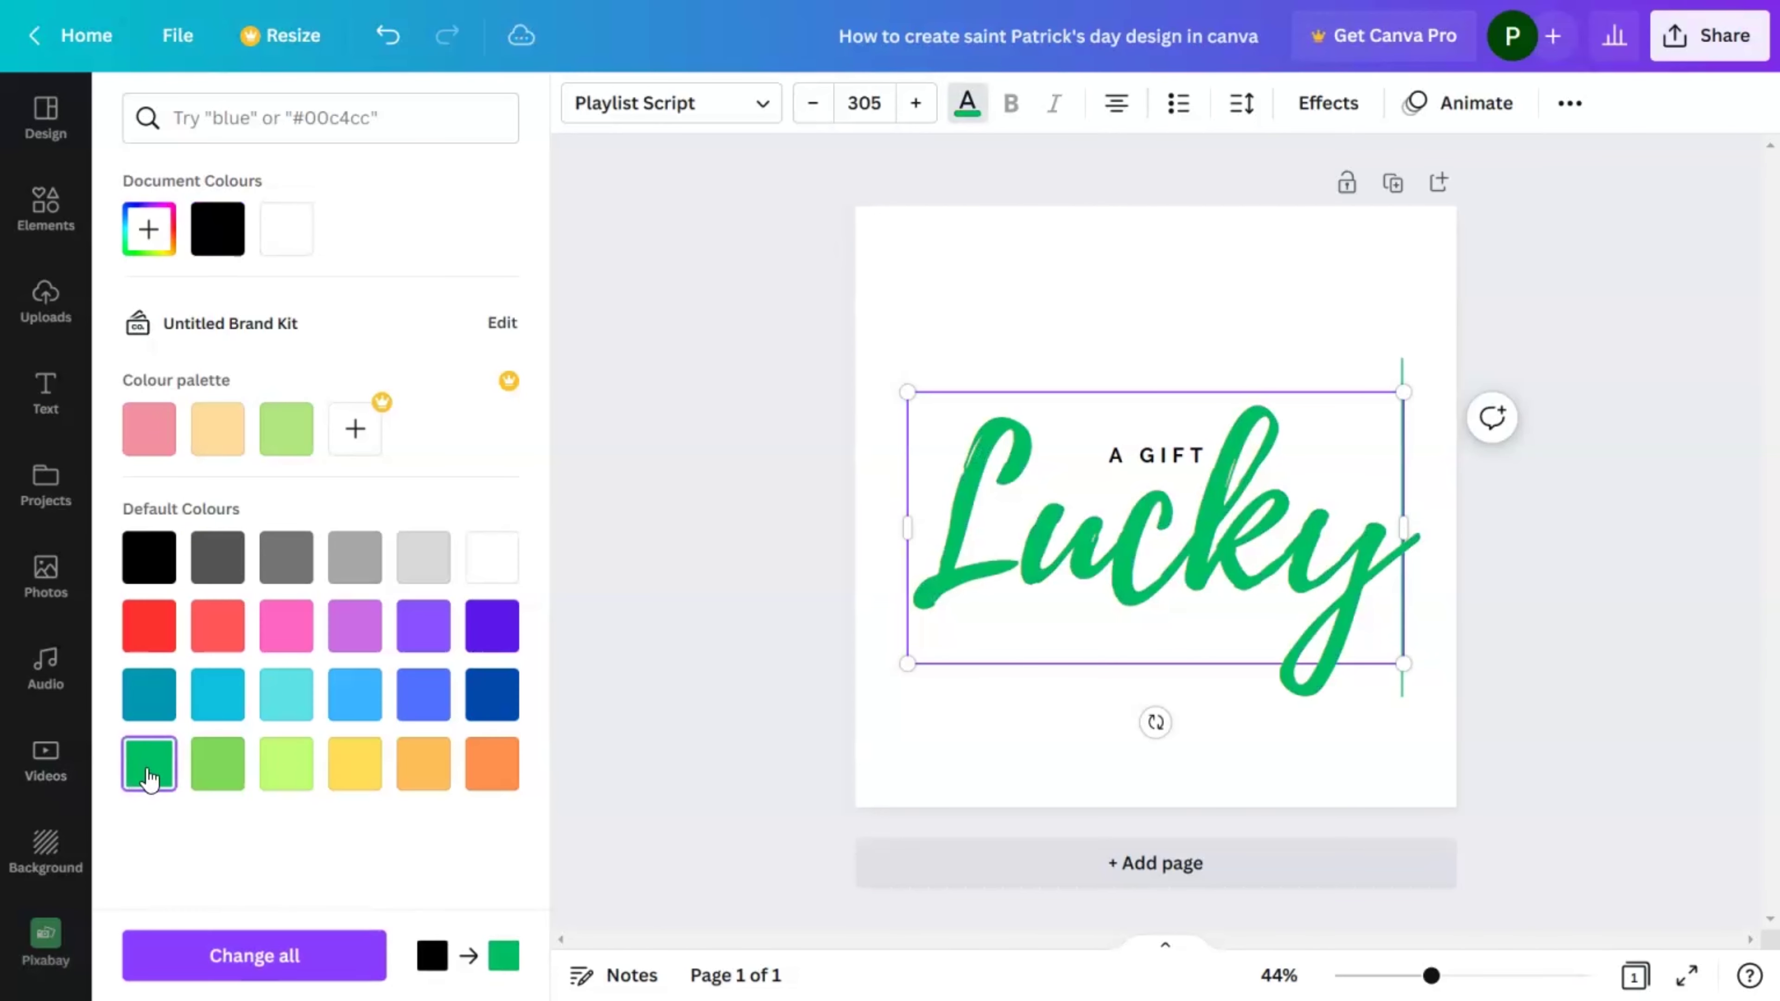
left_click(169, 238)
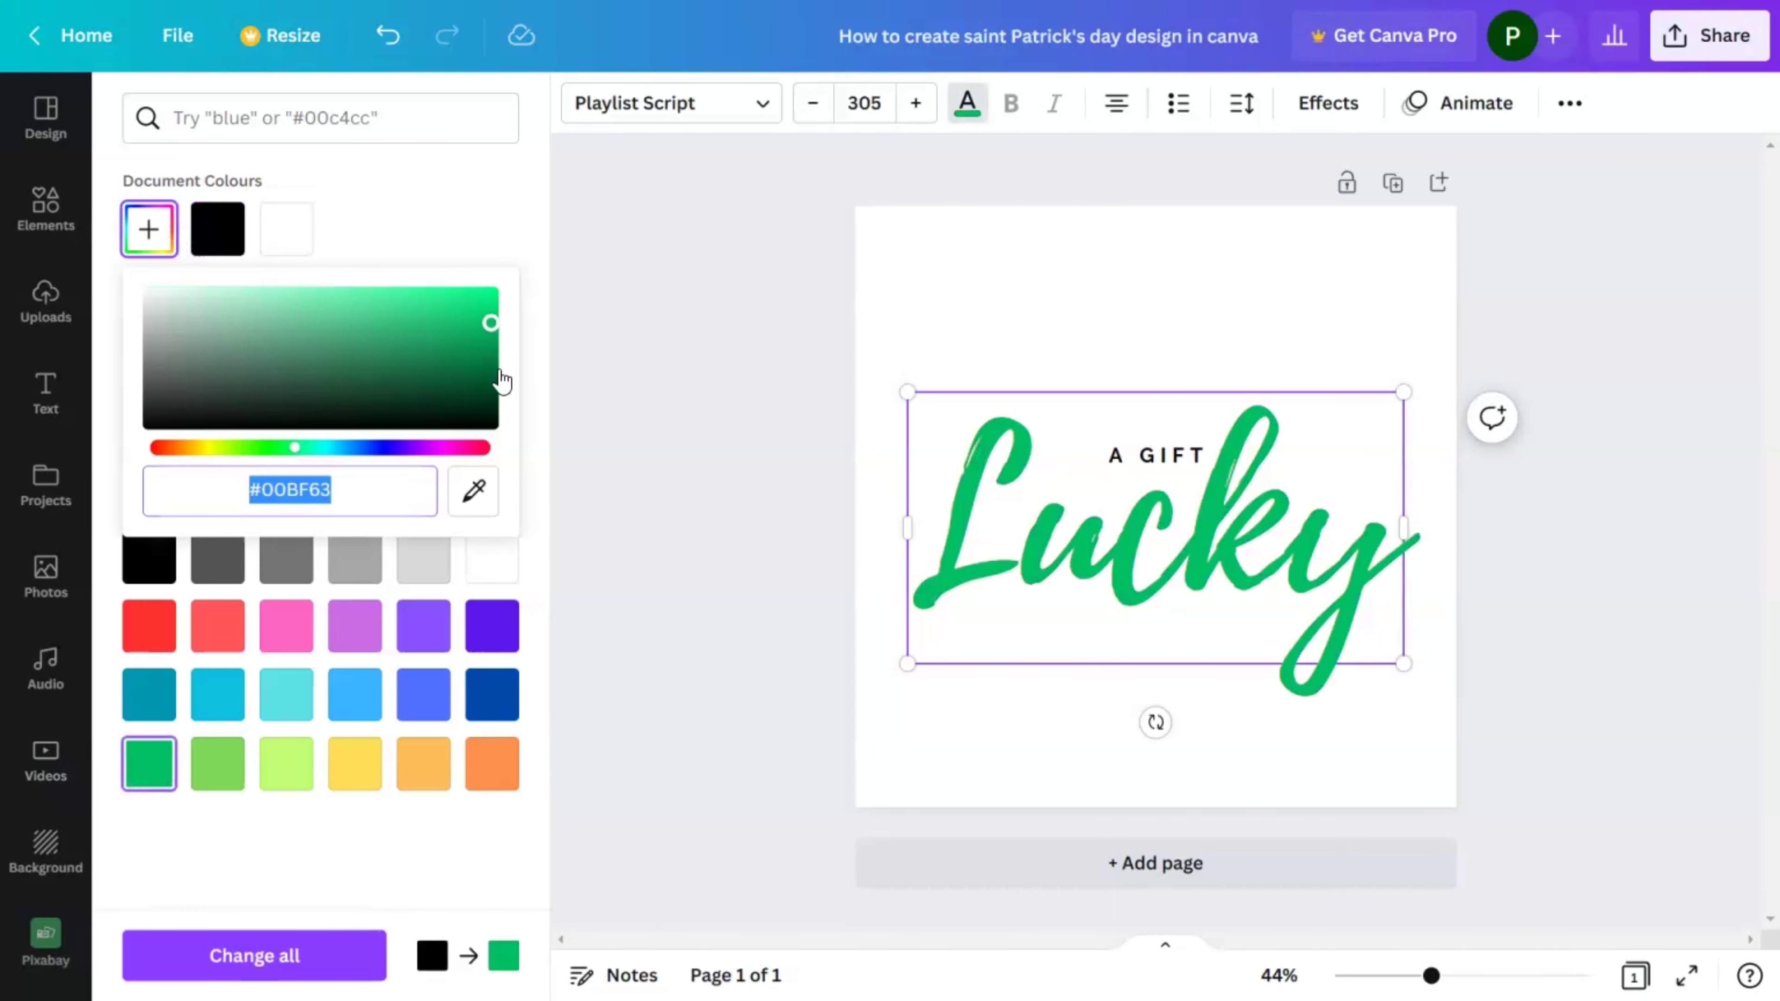
left_click(475, 372)
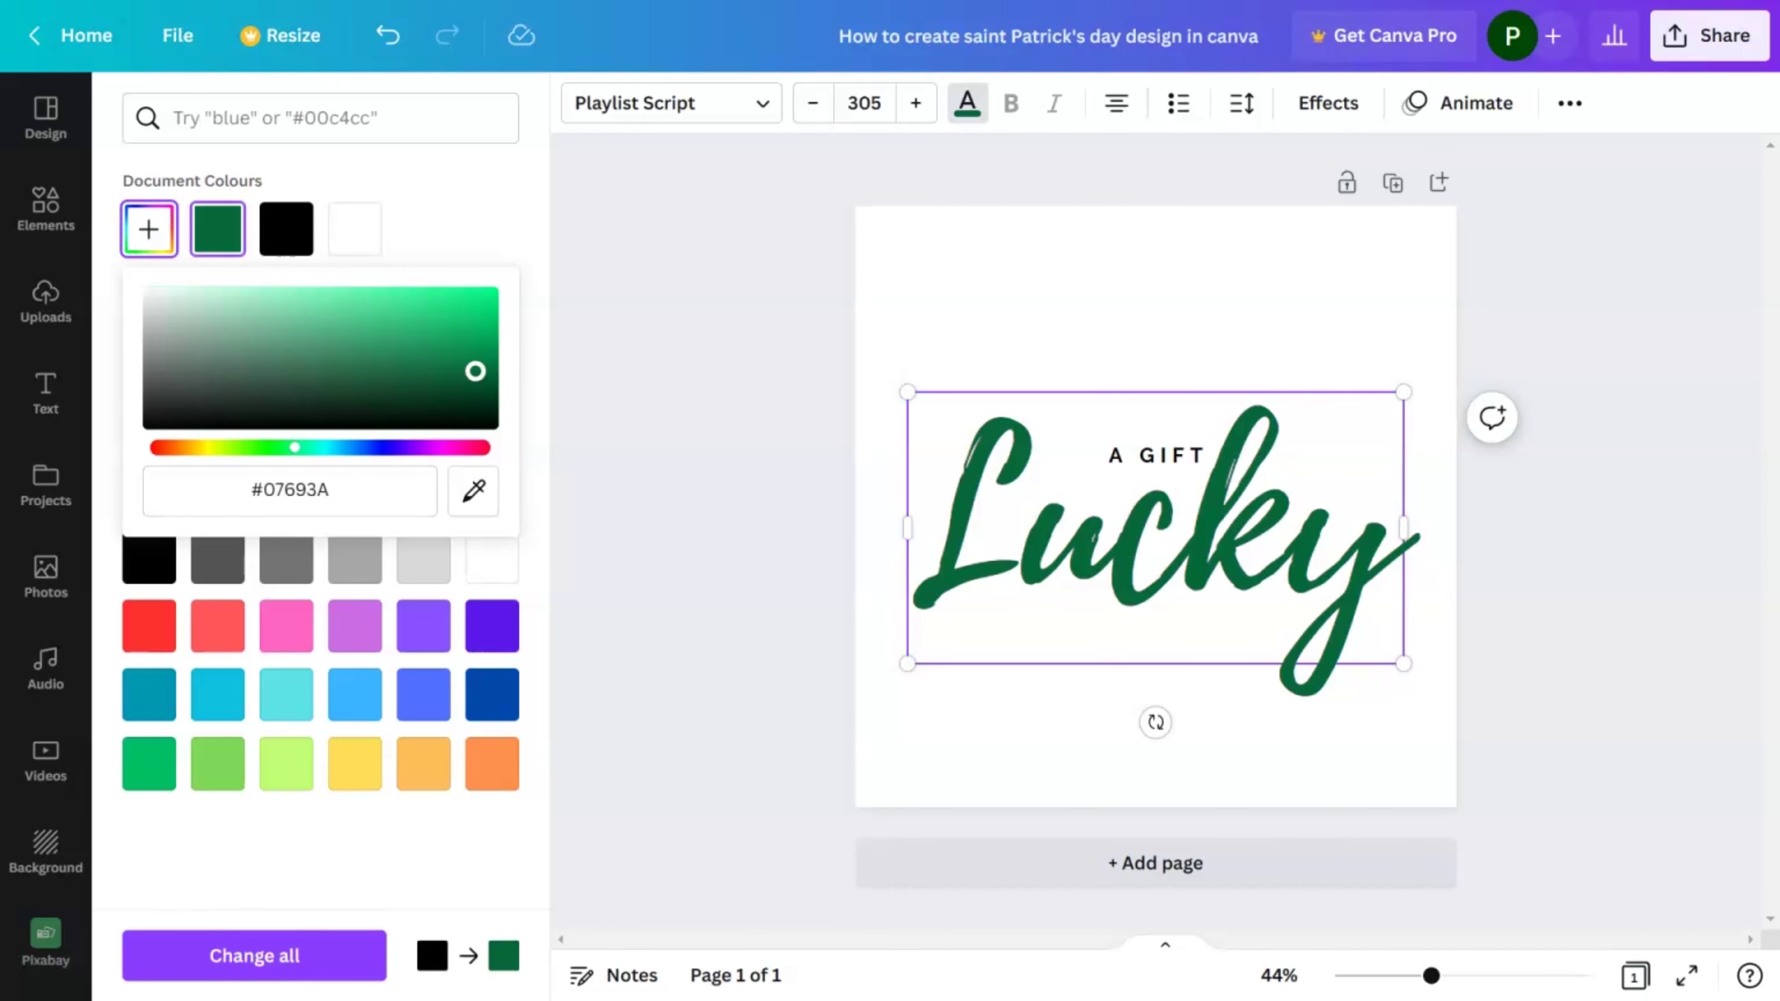
Replace "A GIFT" with "BLESSED", and fit its narrowed text box between the L and k of Lucky
left_click(1160, 449)
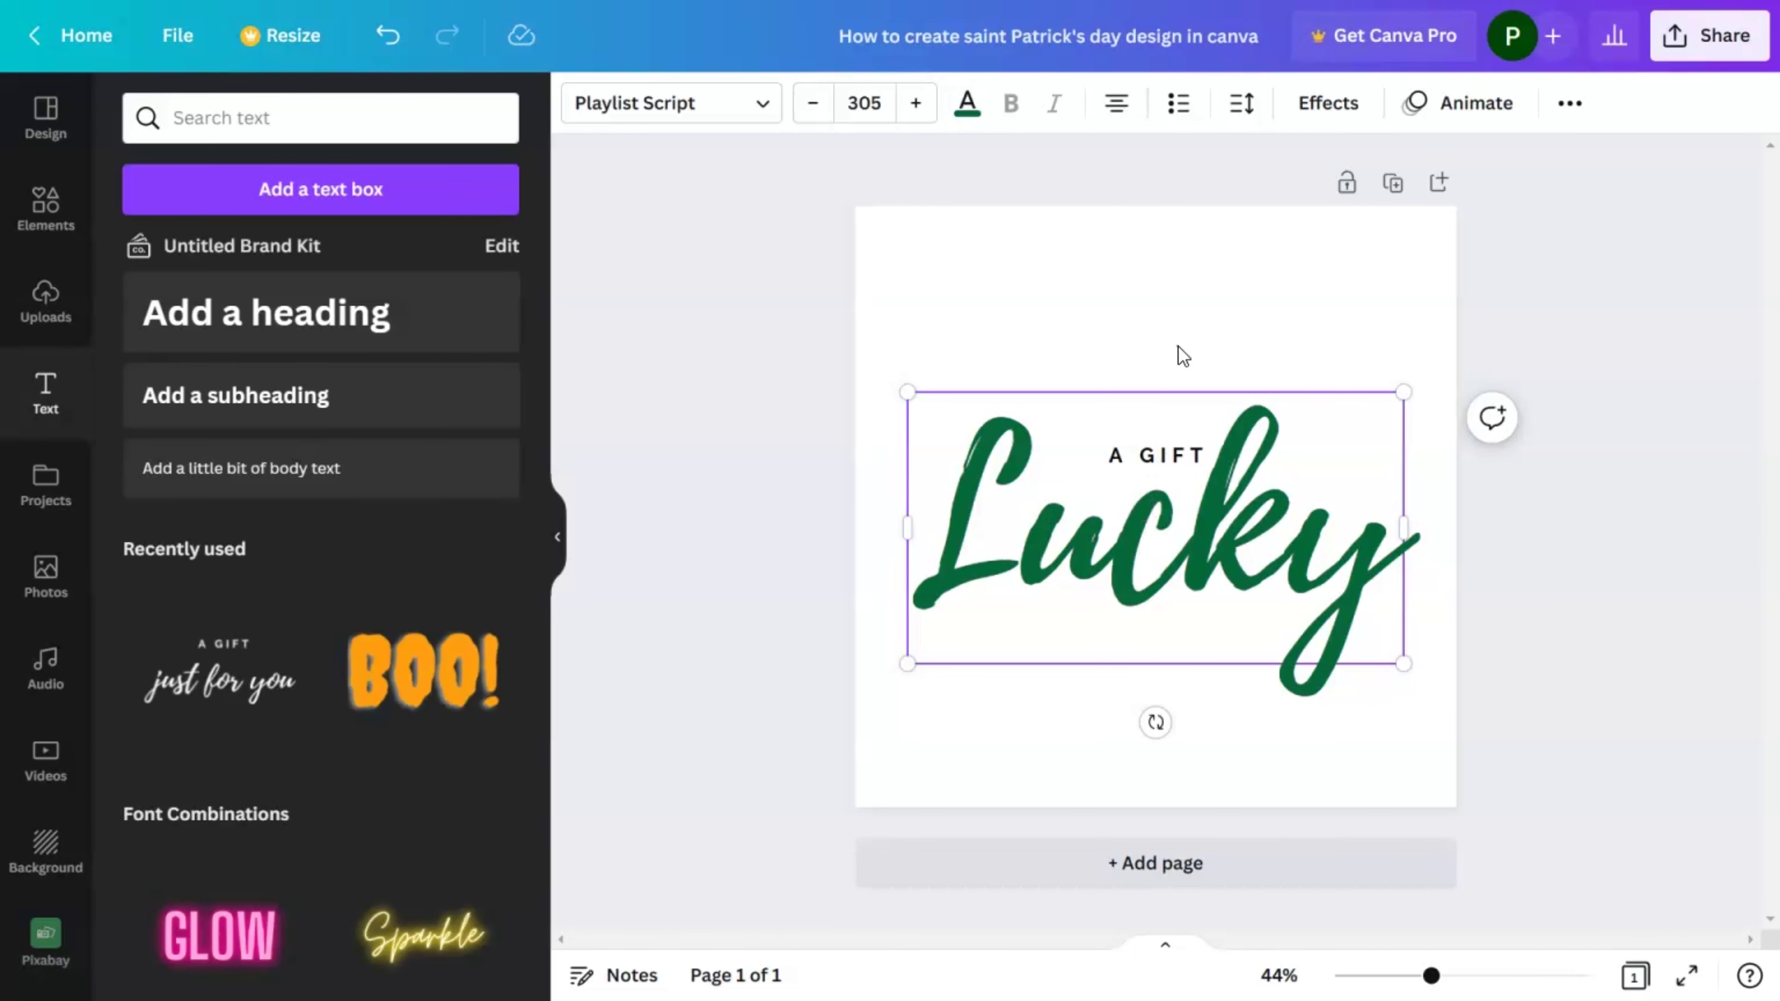
left_click(1167, 454)
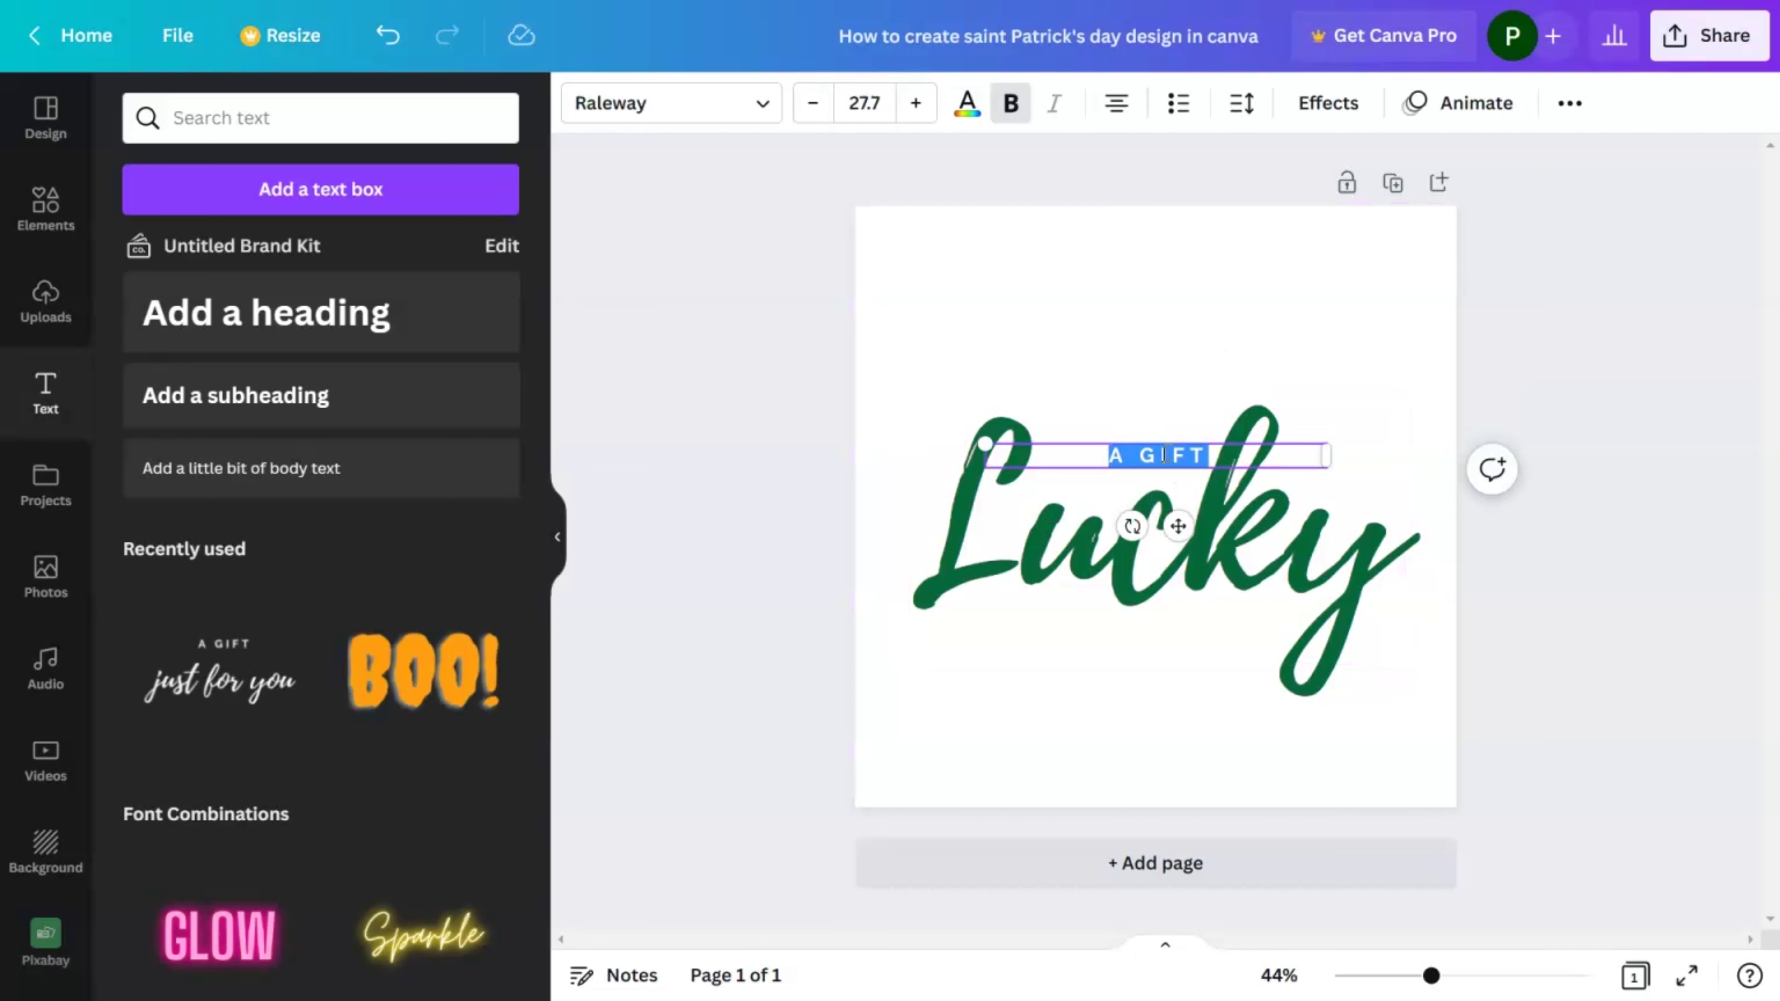
type("BLESSED")
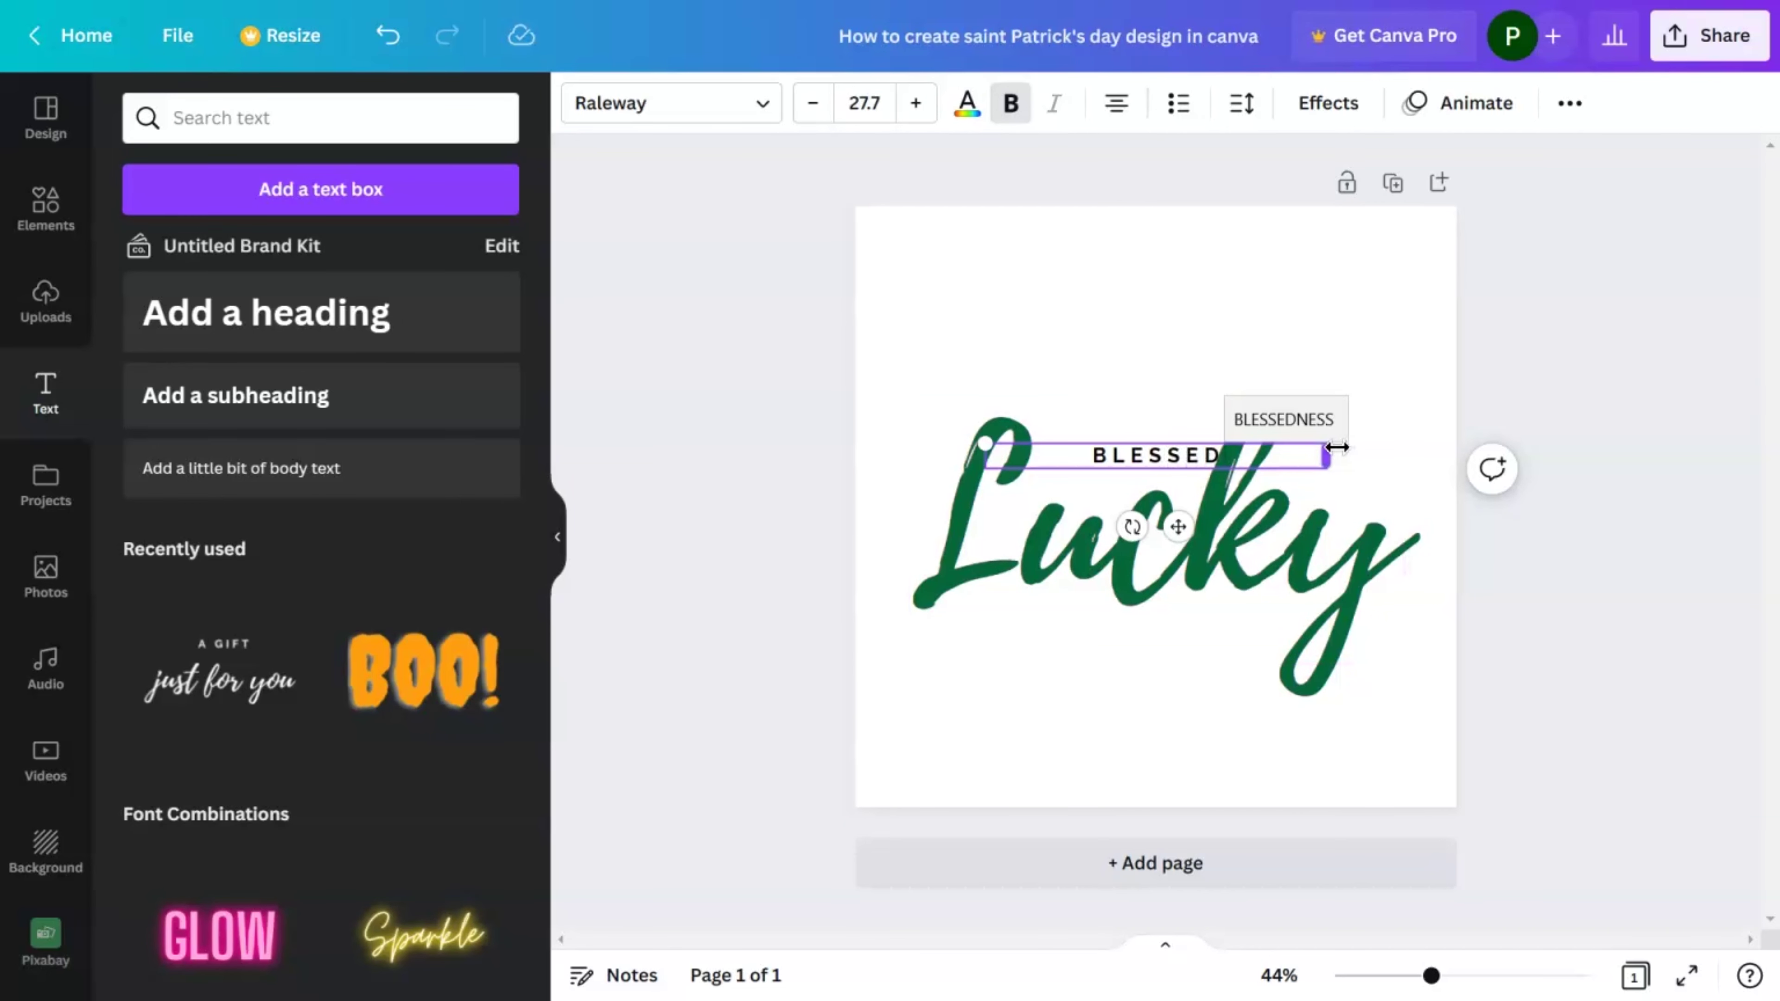
left_click_drag(1332, 450, 1233, 454)
left_click_drag(1176, 521, 1139, 512)
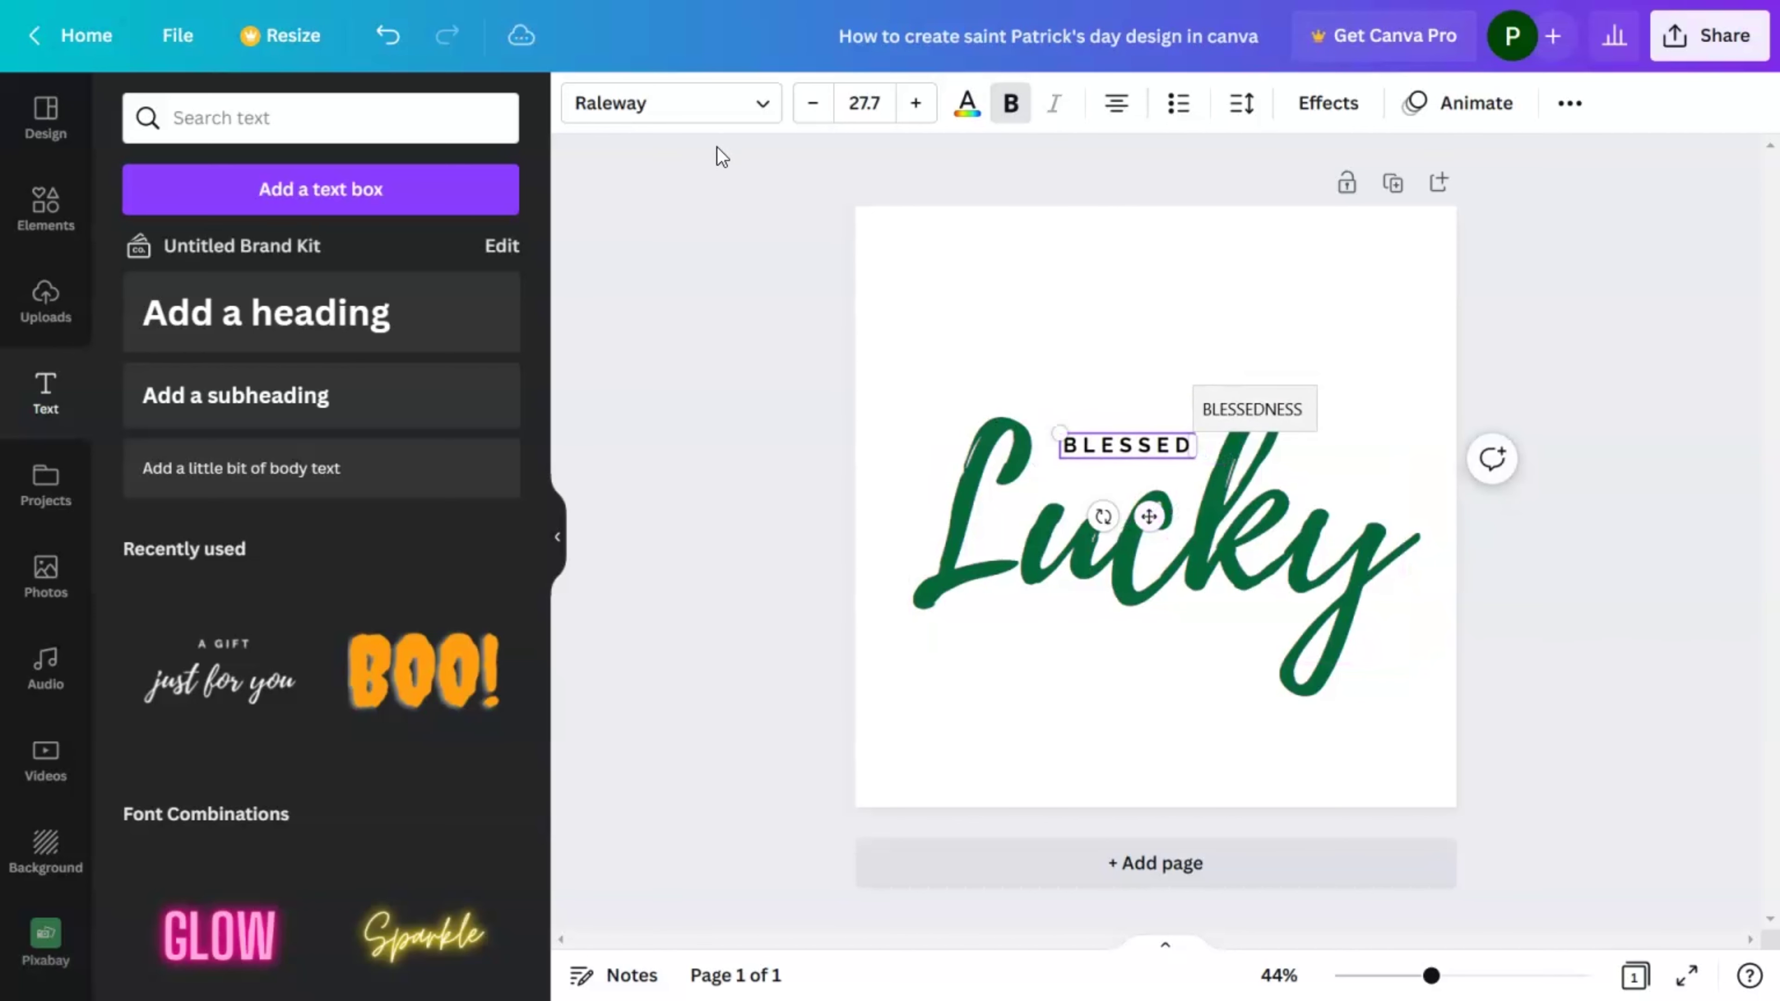
Colour the BLESSED text orange from the default colours and enlarge it to font size 32.7
left_click(968, 107)
left_click(492, 763)
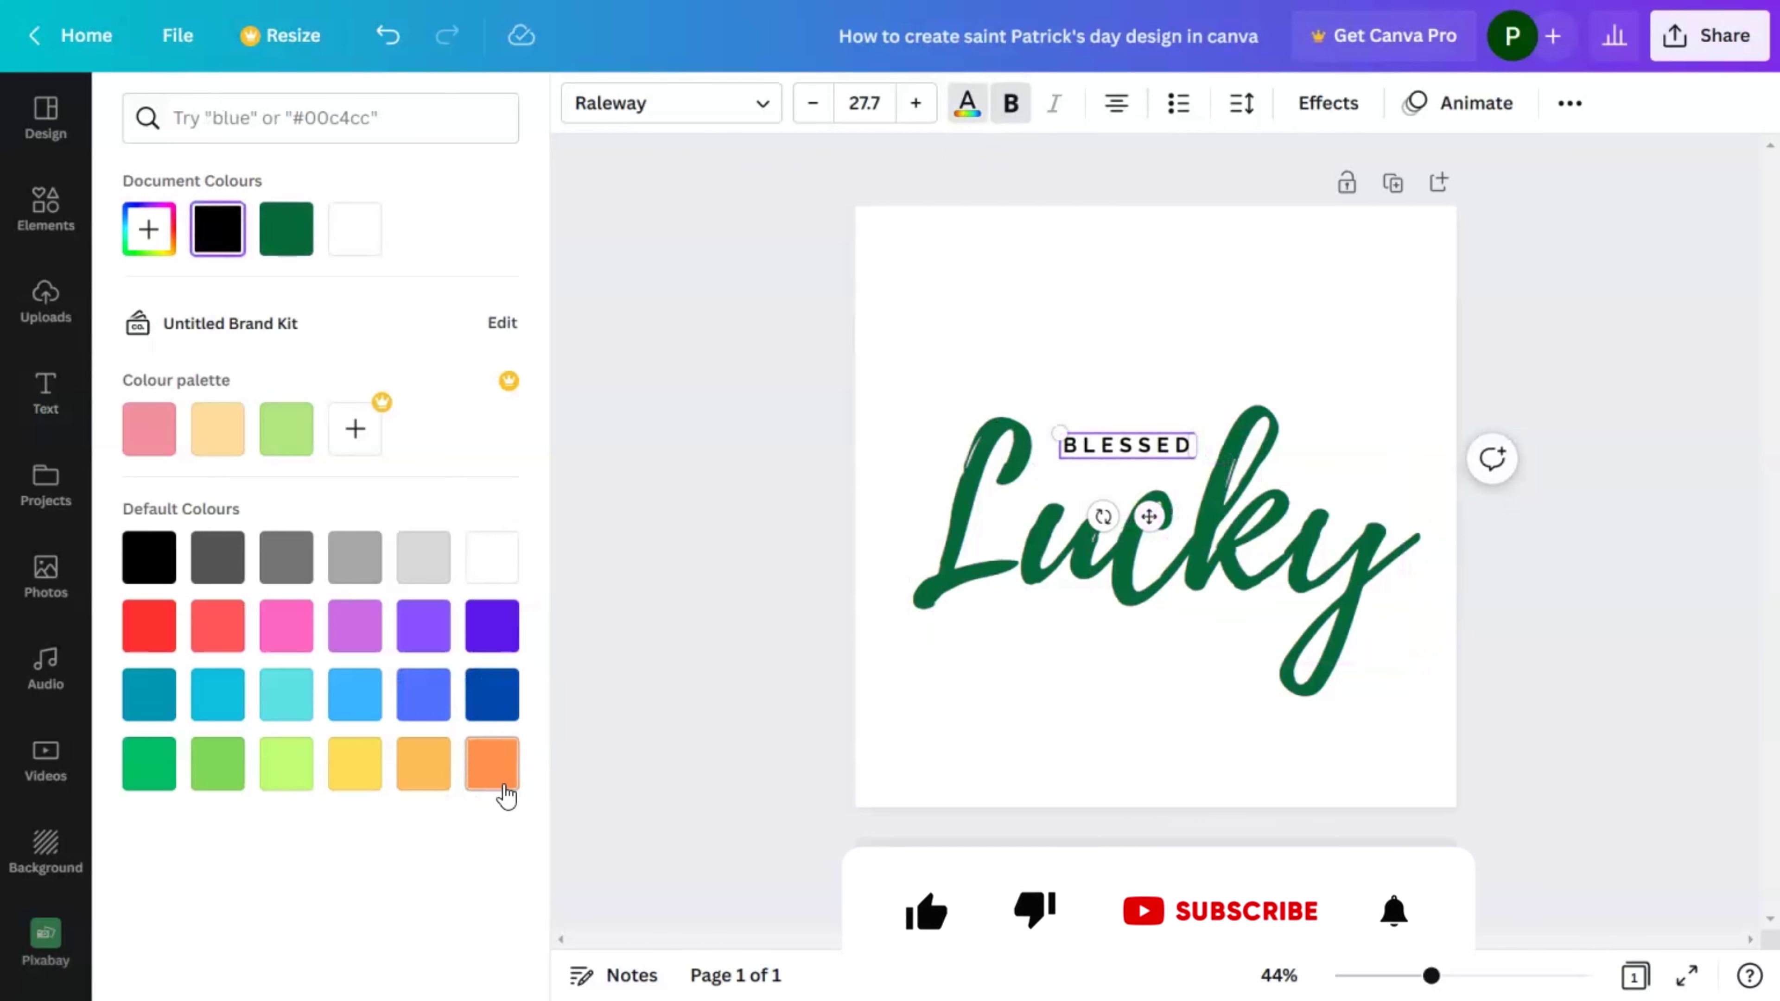
left_click_drag(1190, 461, 1208, 461)
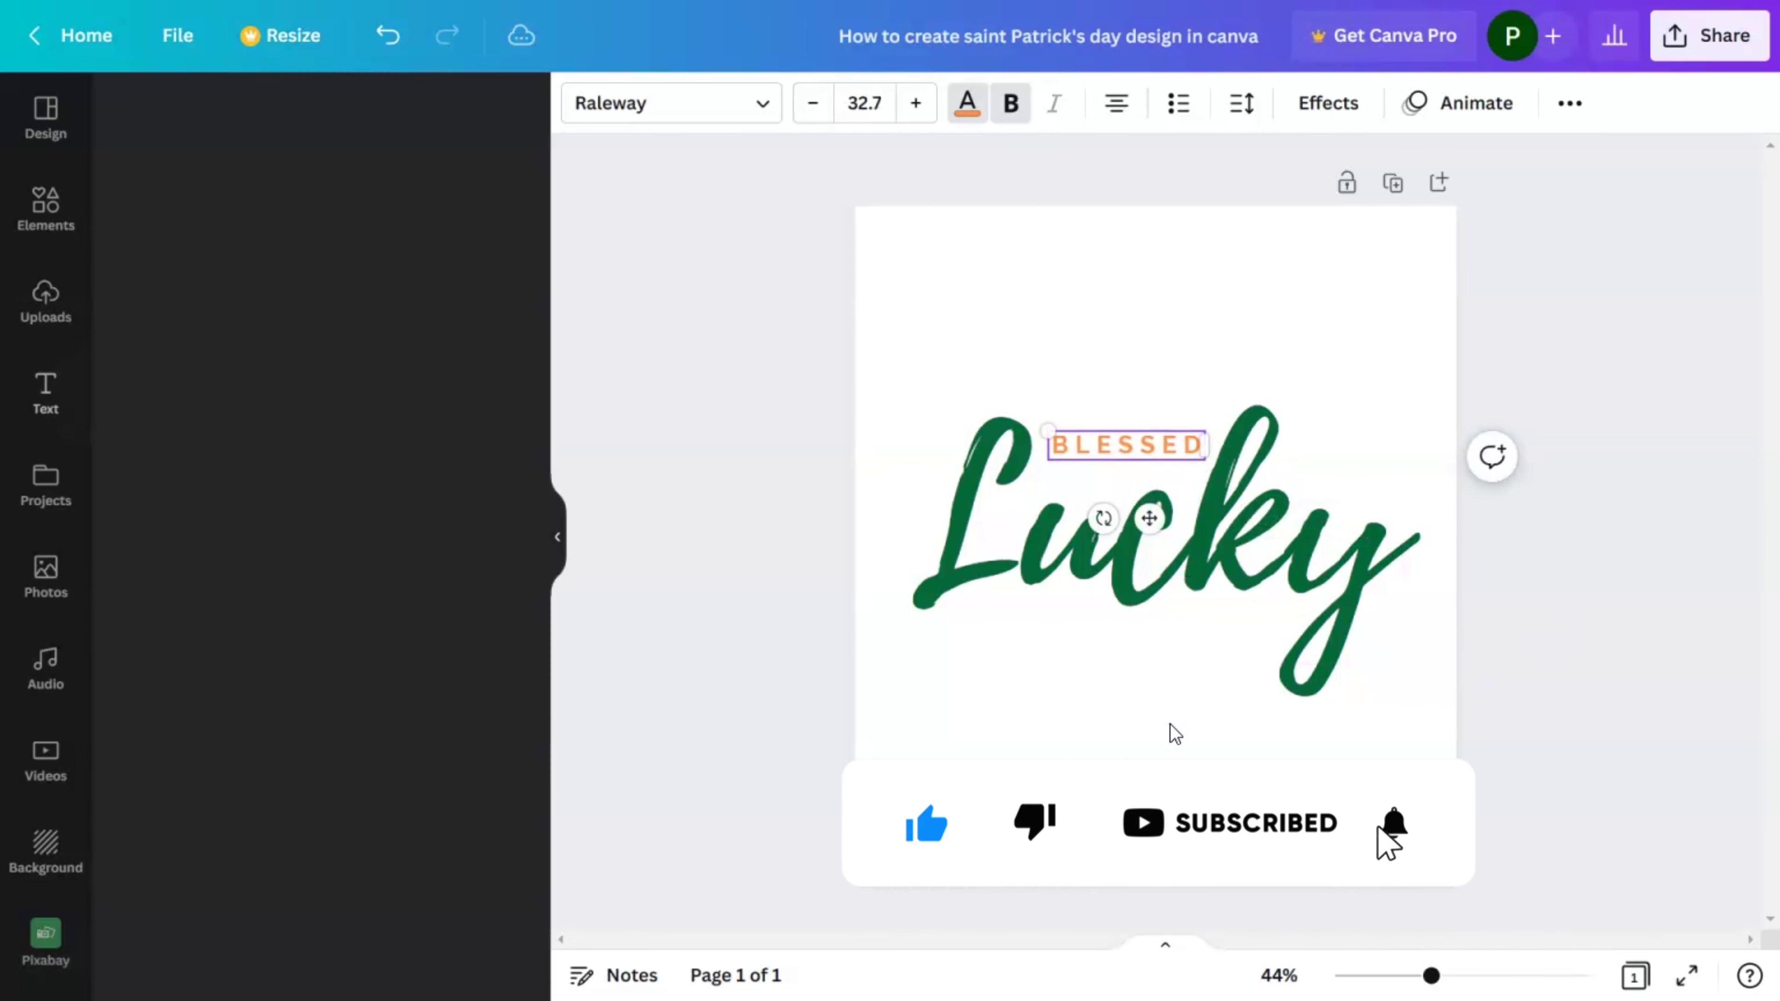
Select both the Lucky and BLESSED texts and scale them down slightly together, centred a little higher on the page
left_click(1451, 719)
left_click_drag(1564, 519, 770, 372)
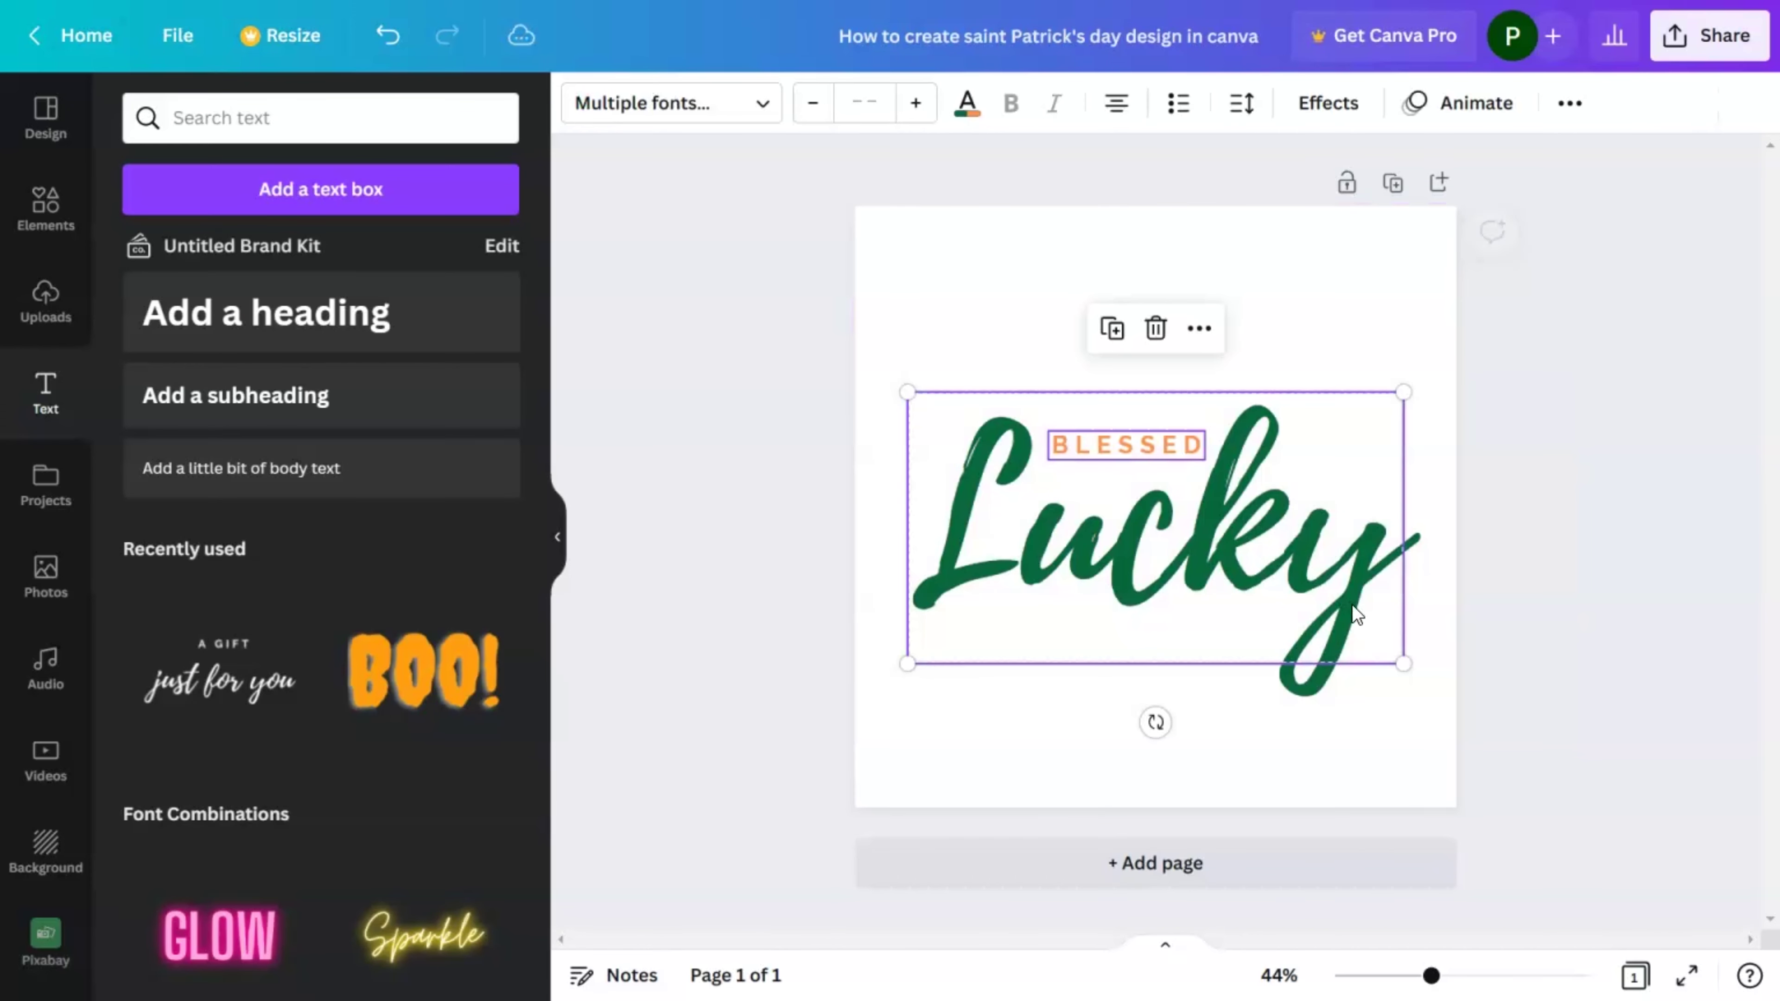
left_click_drag(1401, 664, 1344, 601)
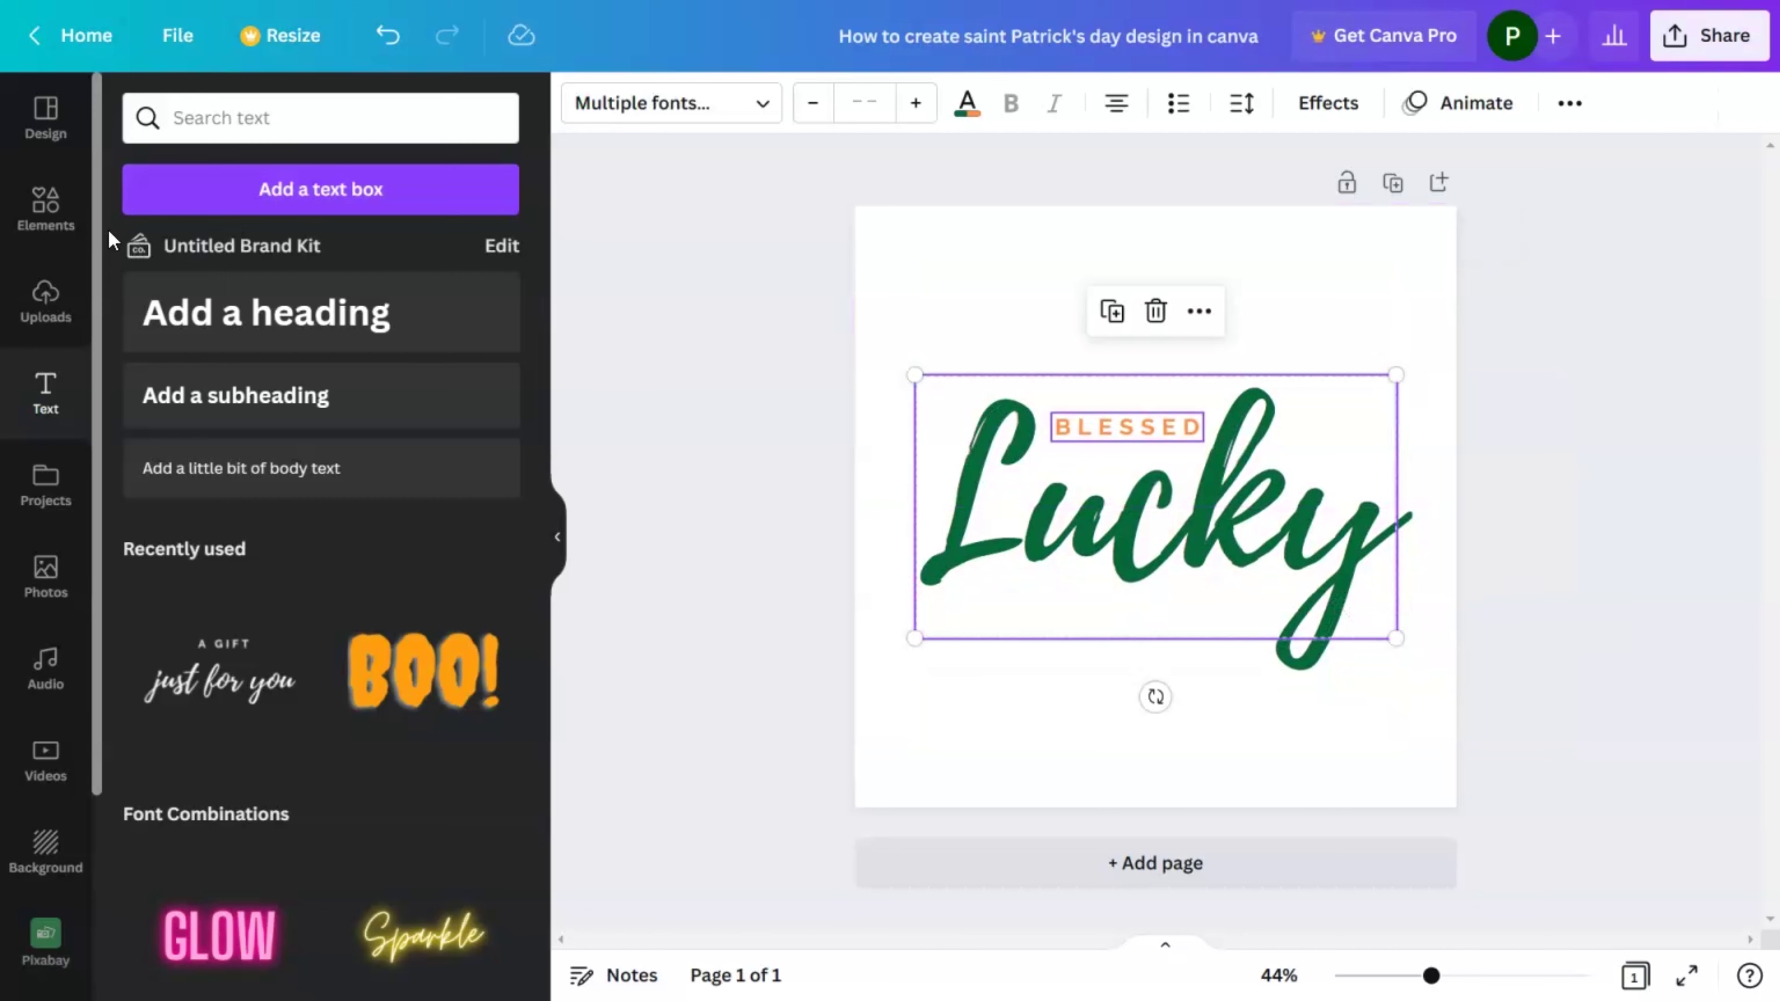
Search the elements for "patrick day" and show all the graphics results
left_click(46, 210)
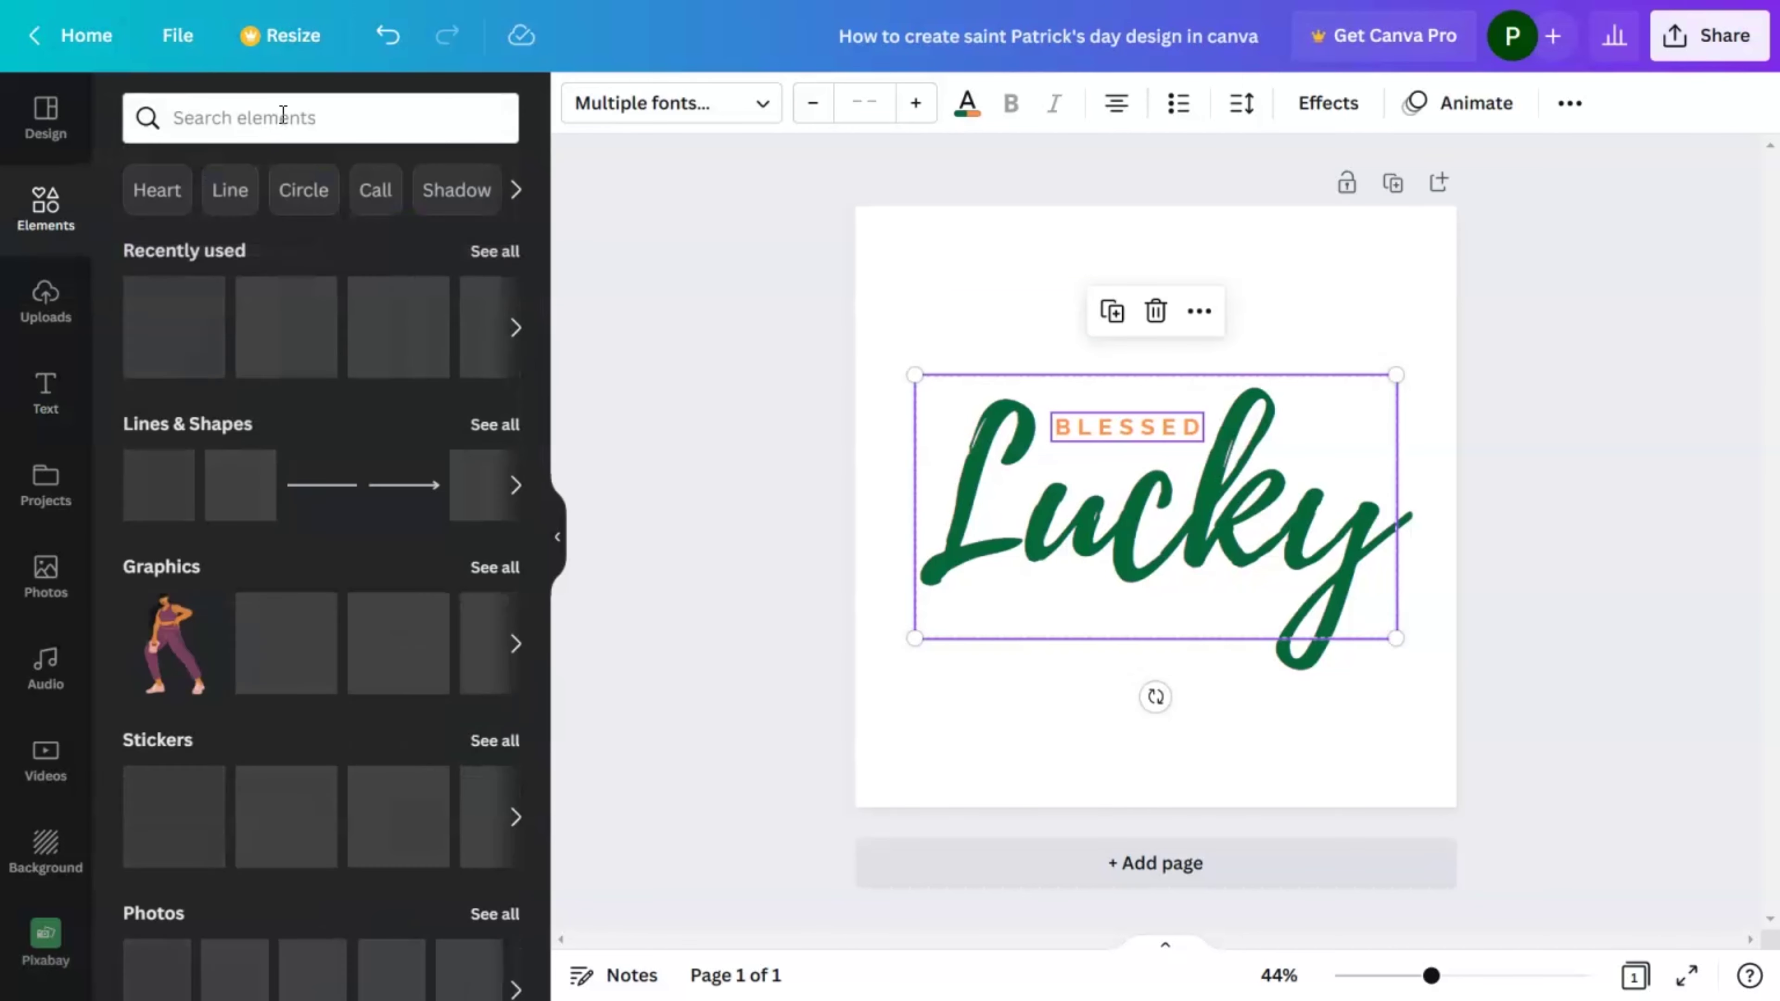
left_click(283, 116)
type("pa")
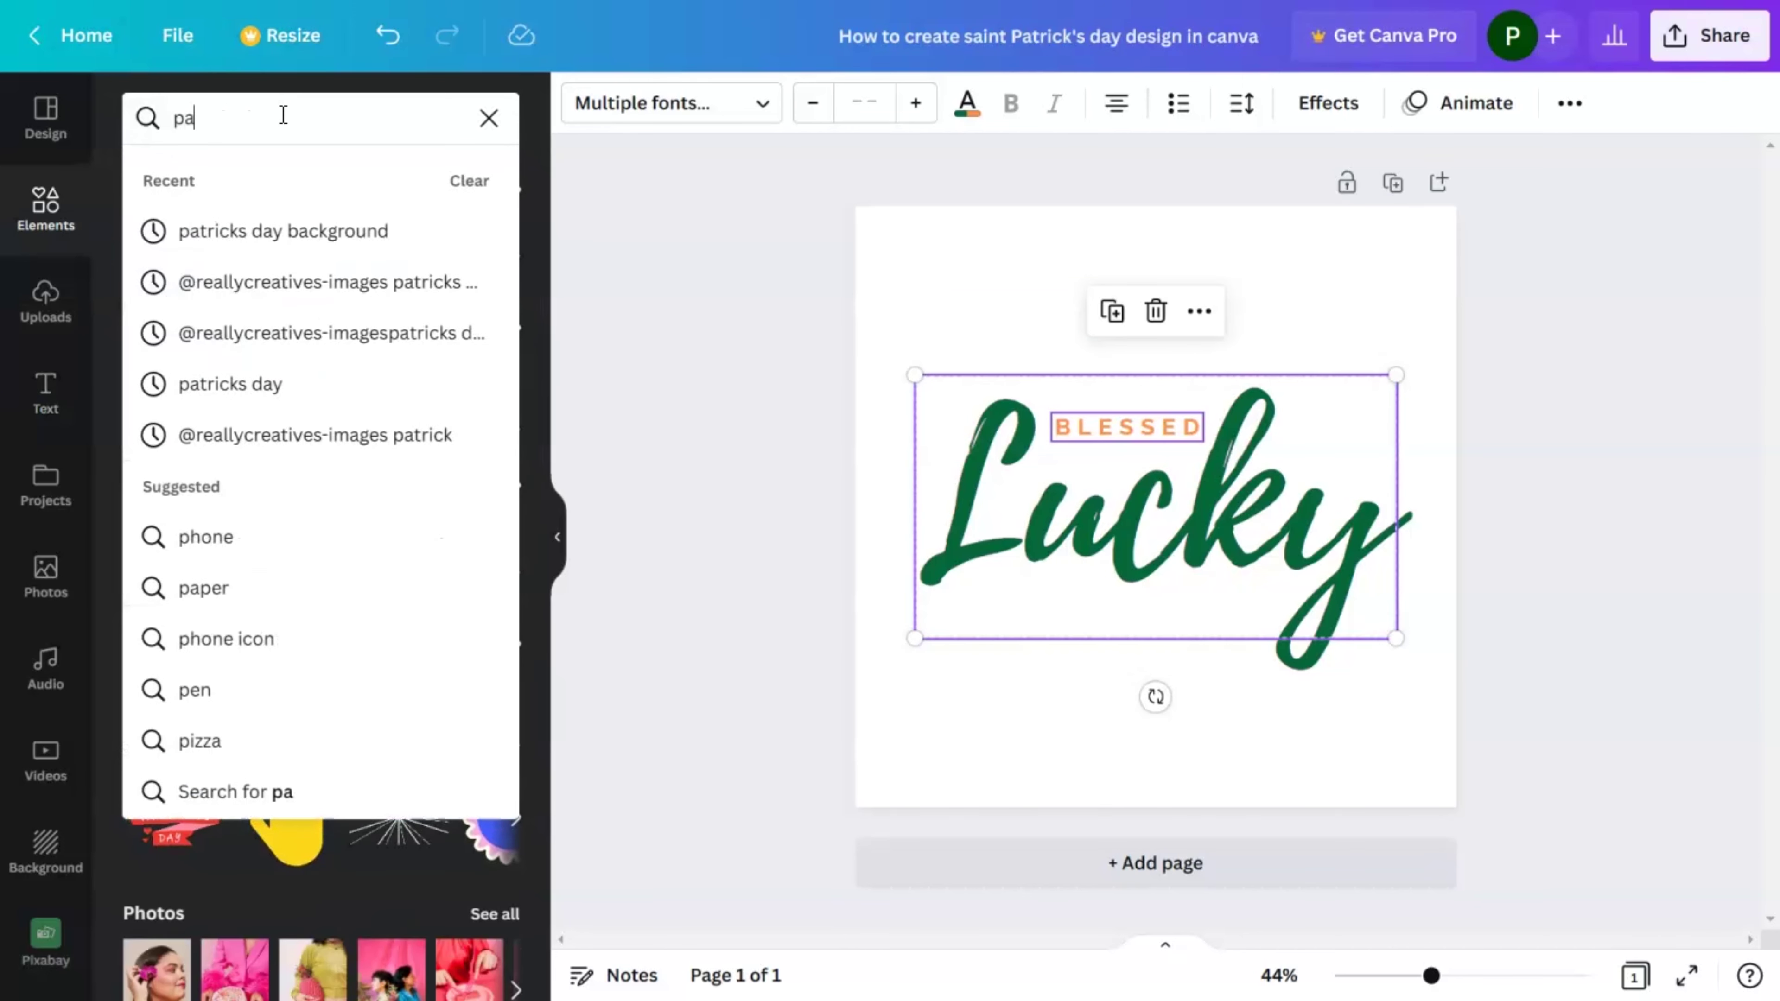
type("tric")
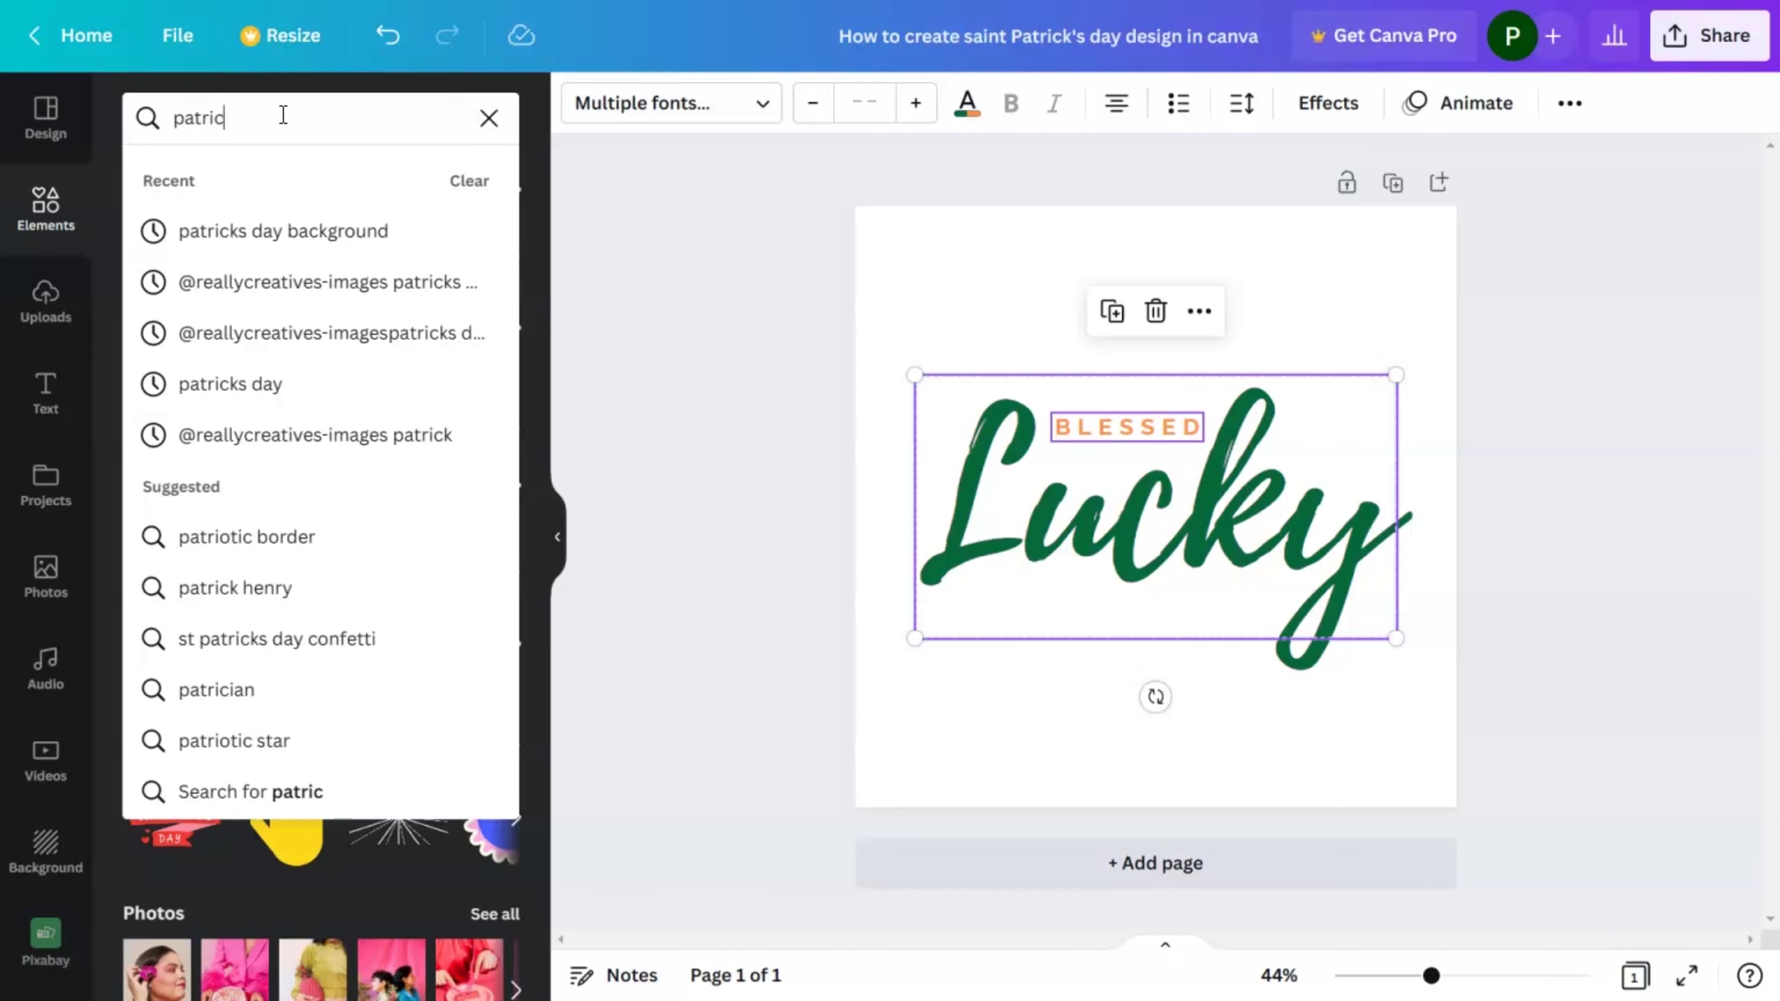
type("k")
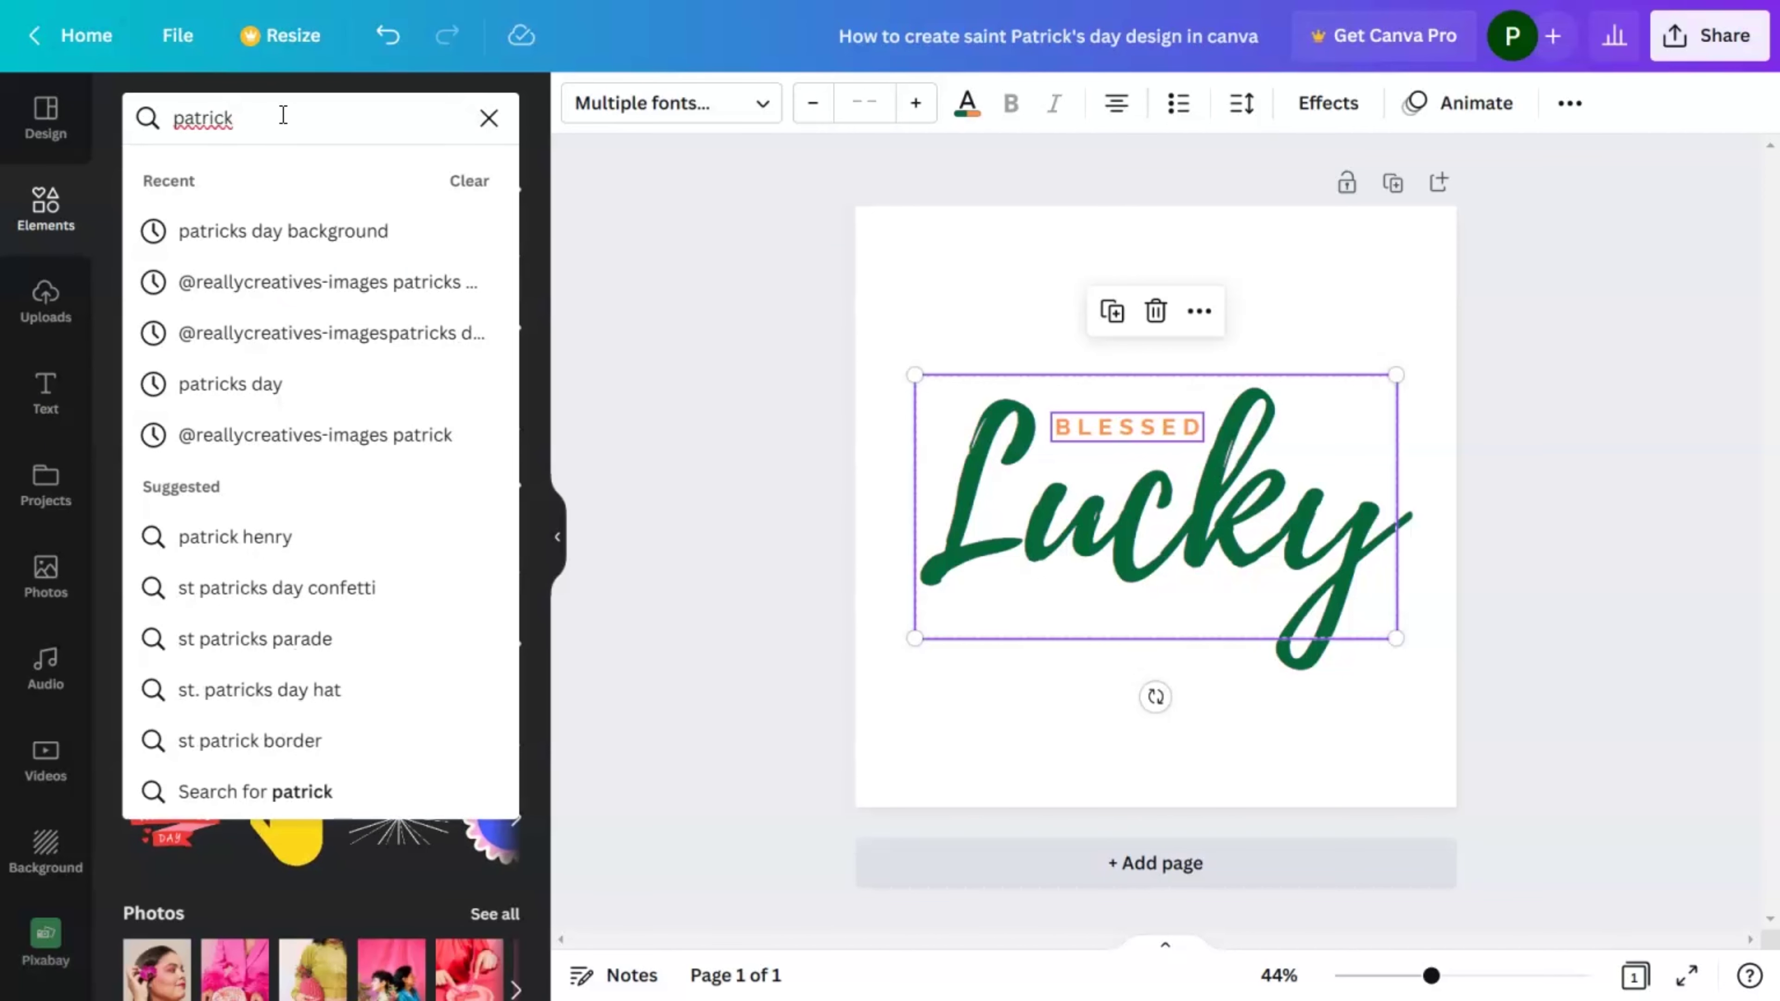
type(" day")
key("Return")
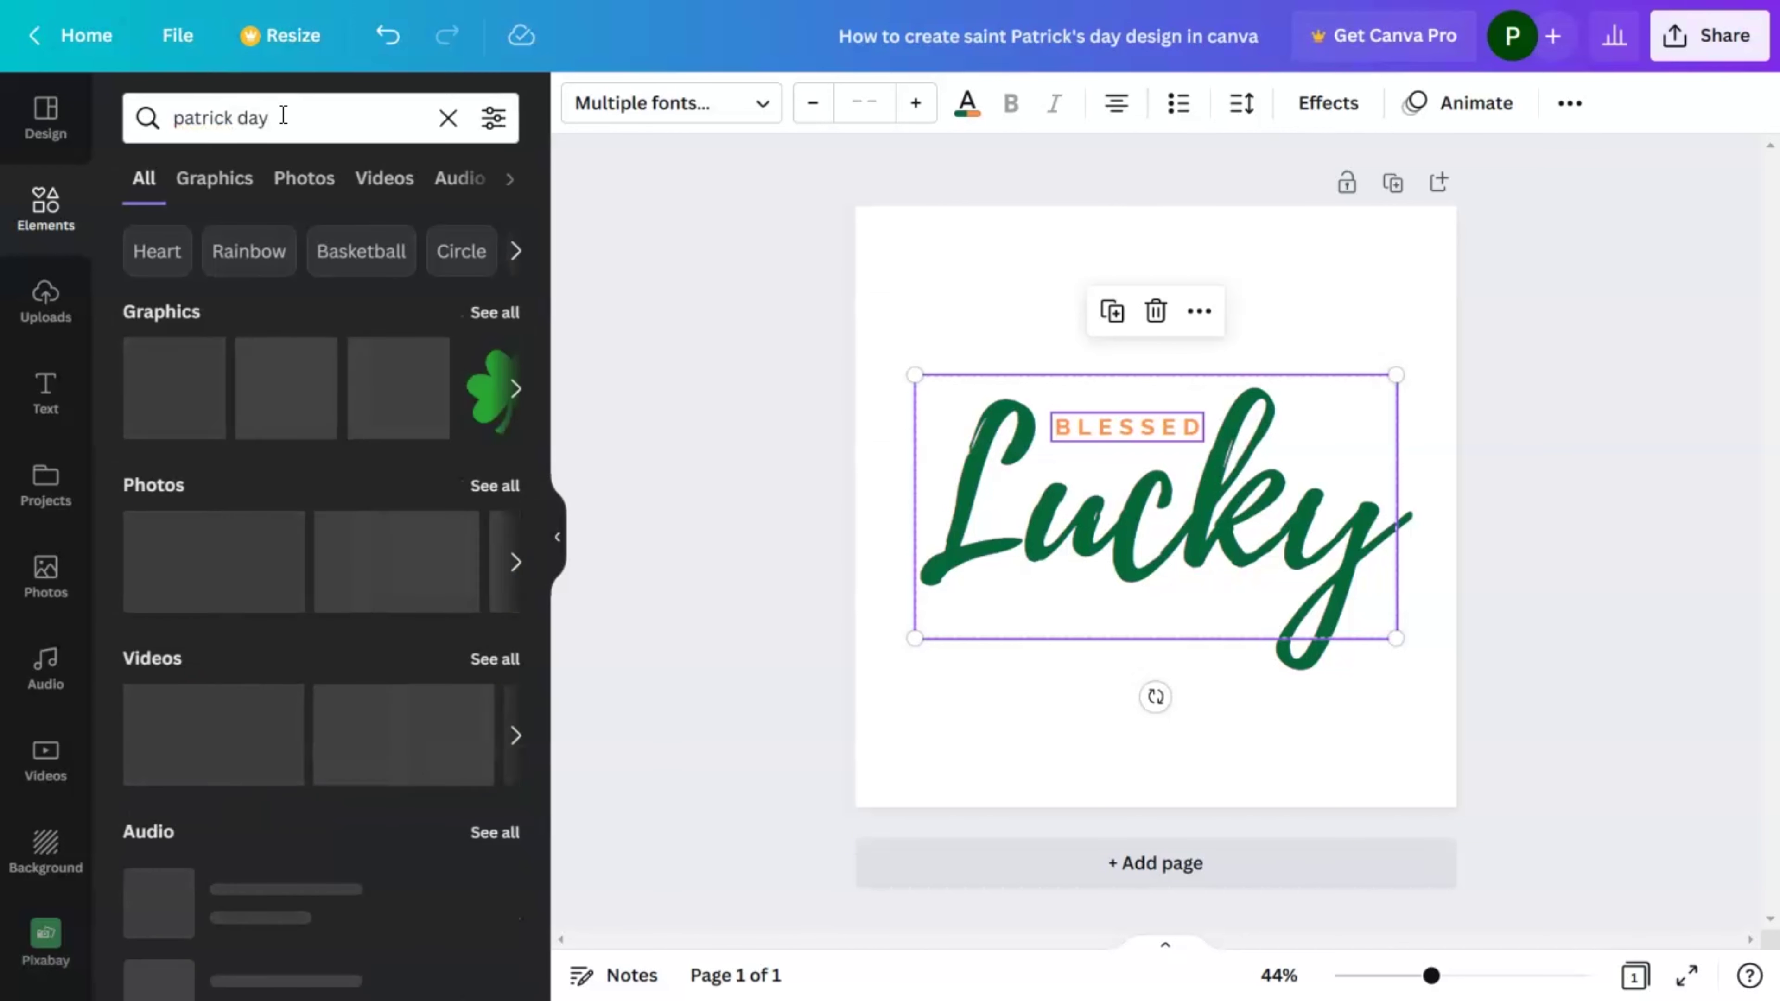
left_click(493, 311)
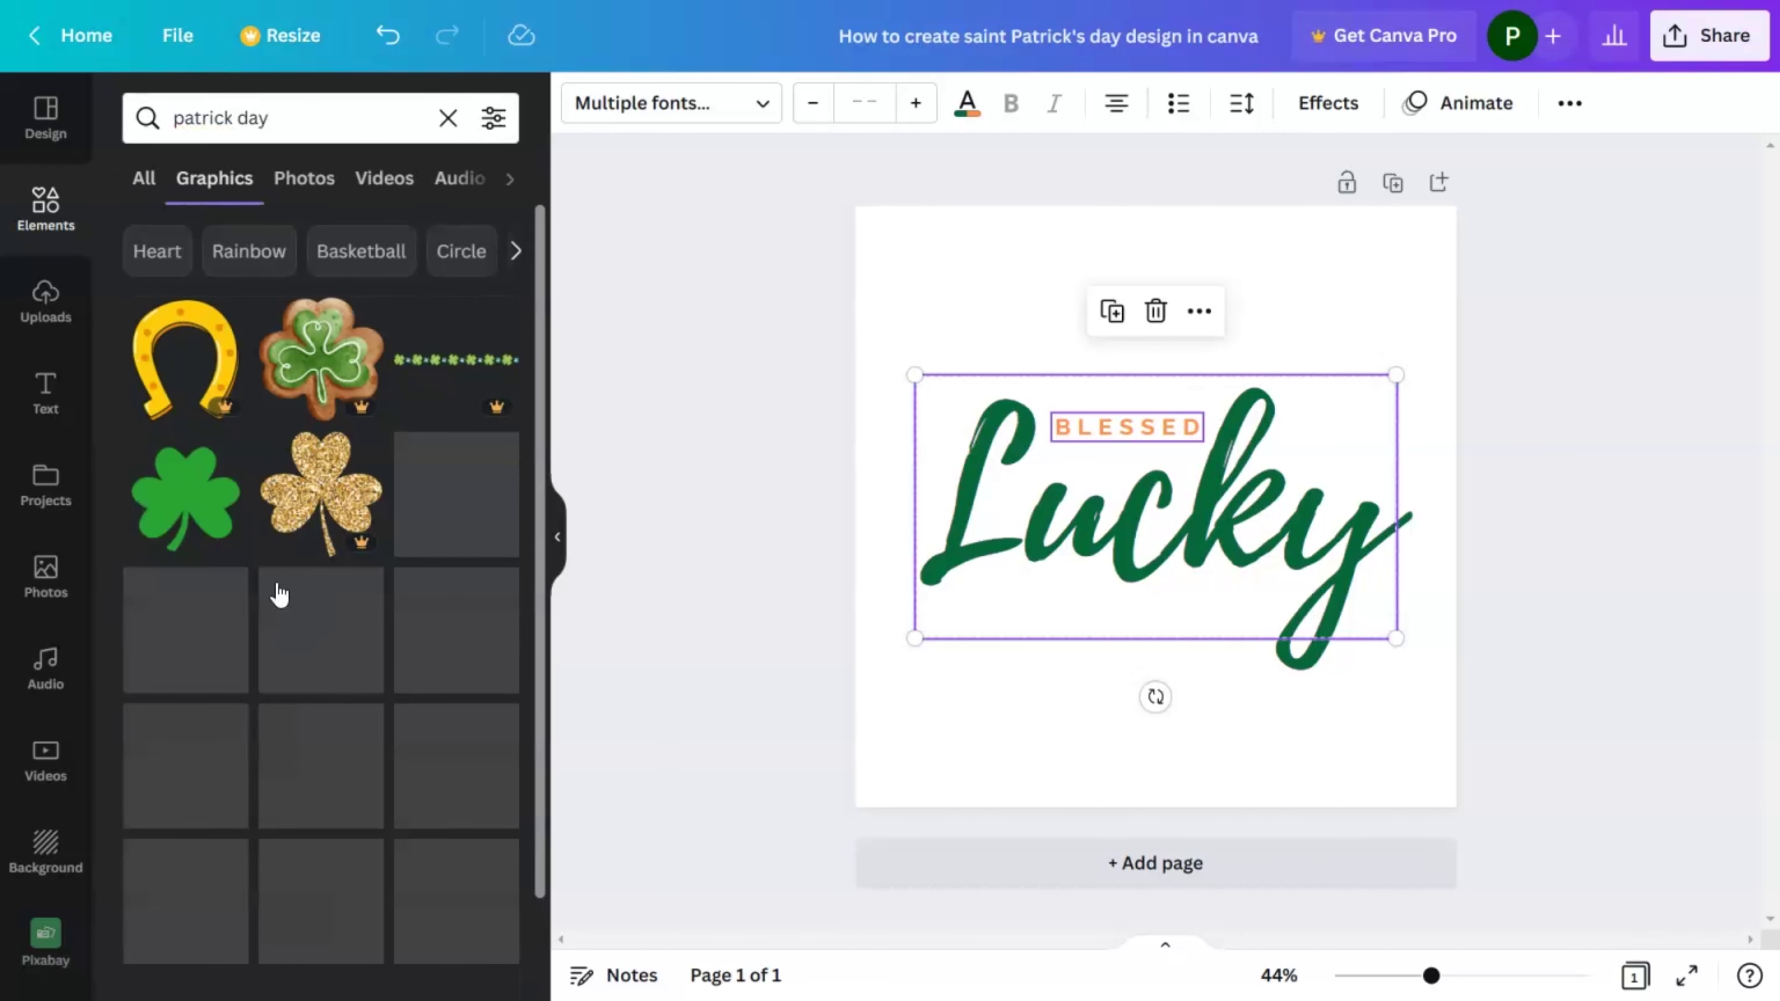
Insert the graphic with green hat, glasses and orange beard, enlarge it and place it over the left half of Lucky
scroll(350, 726, "down", 10)
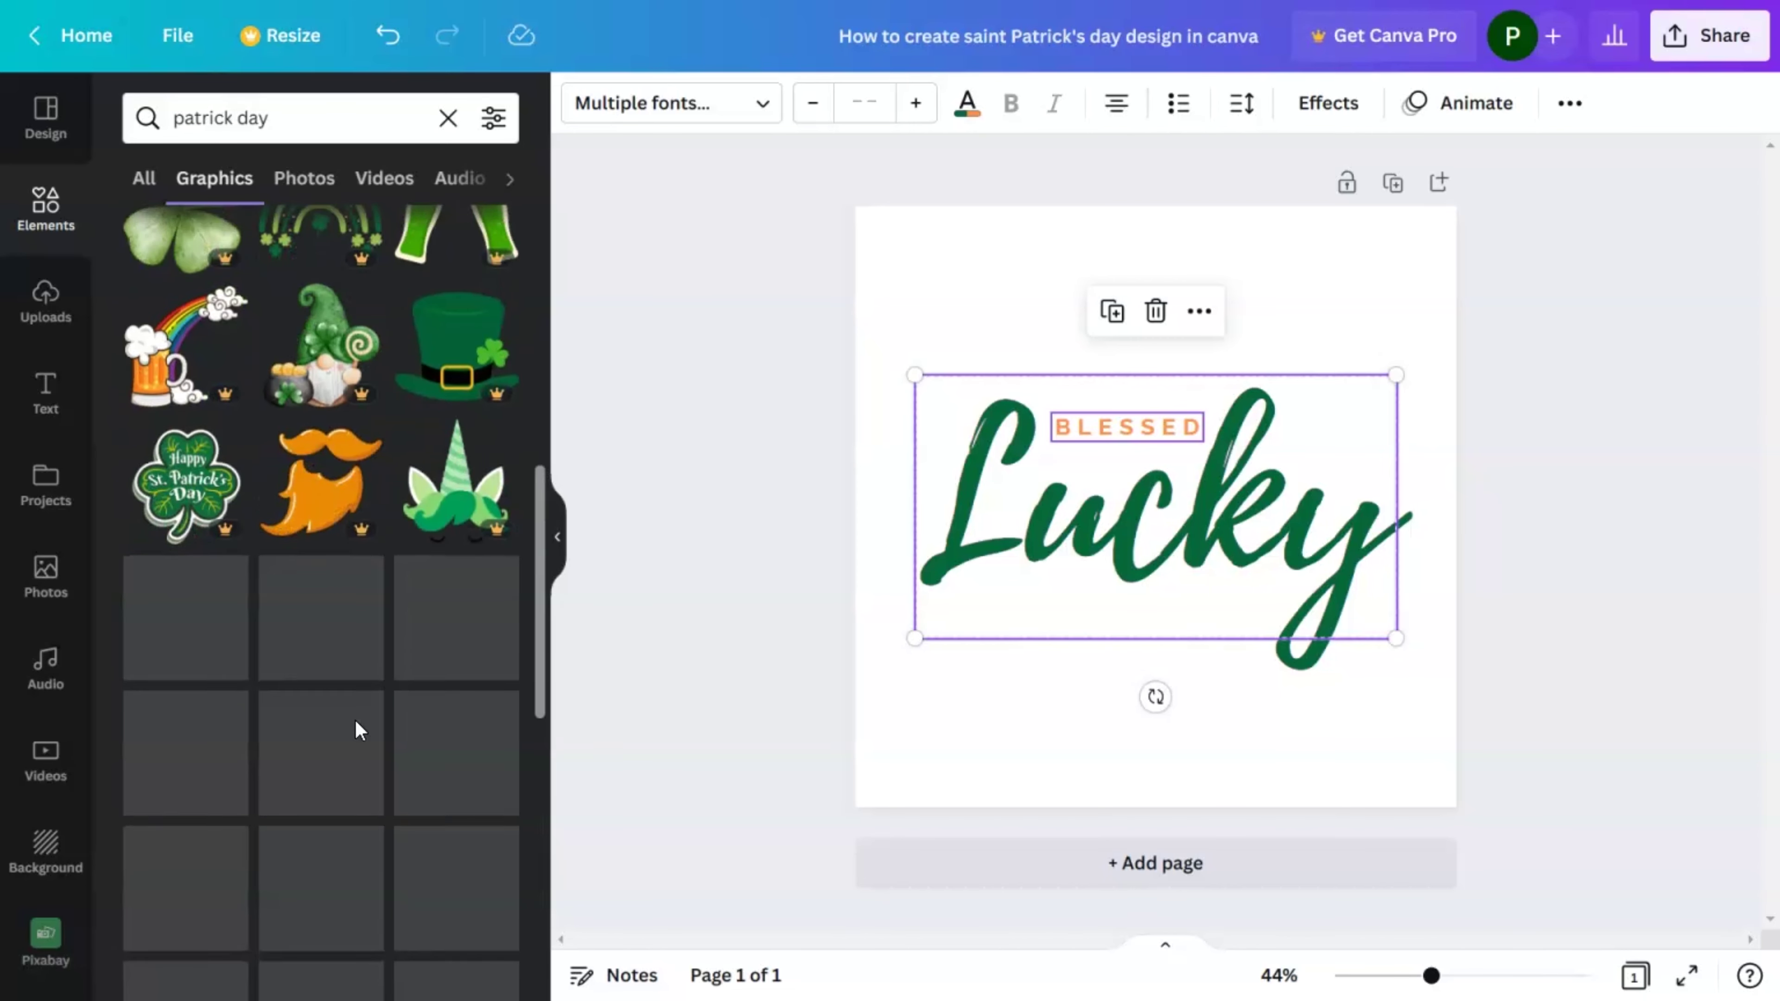
scroll(357, 729, "down", 5)
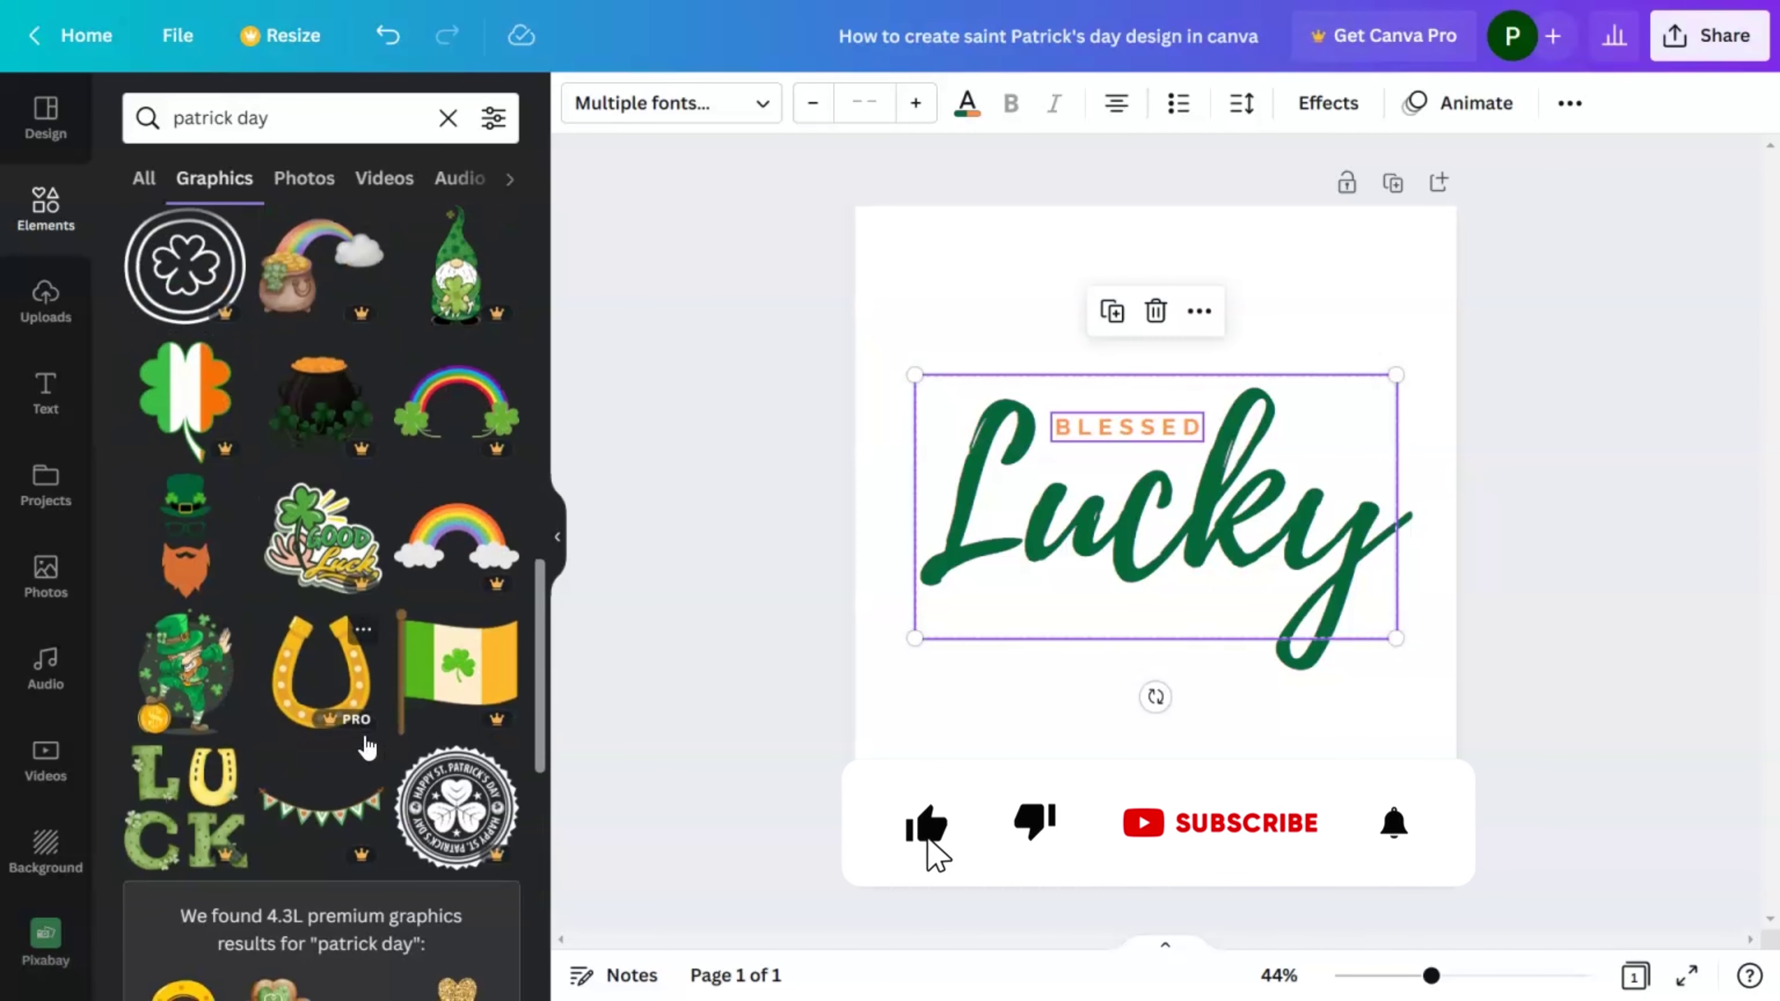
left_click(166, 543)
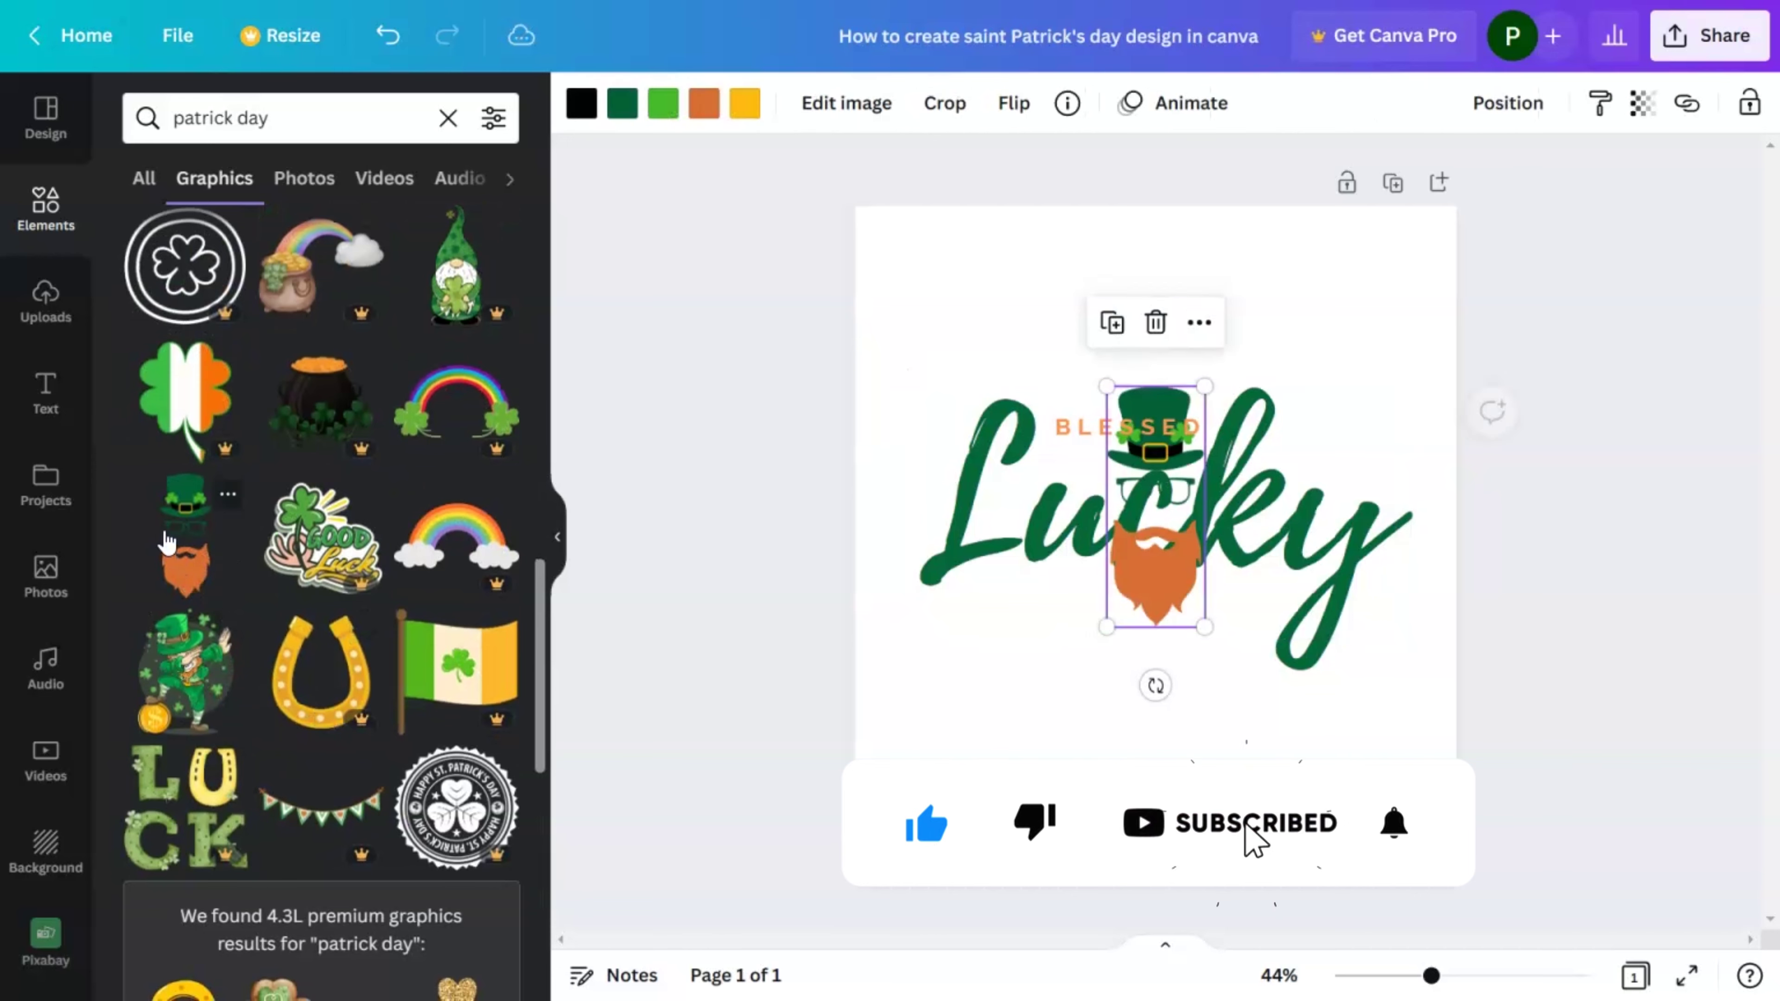
left_click_drag(1206, 388, 1354, 318)
left_click_drag(1175, 646, 1124, 679)
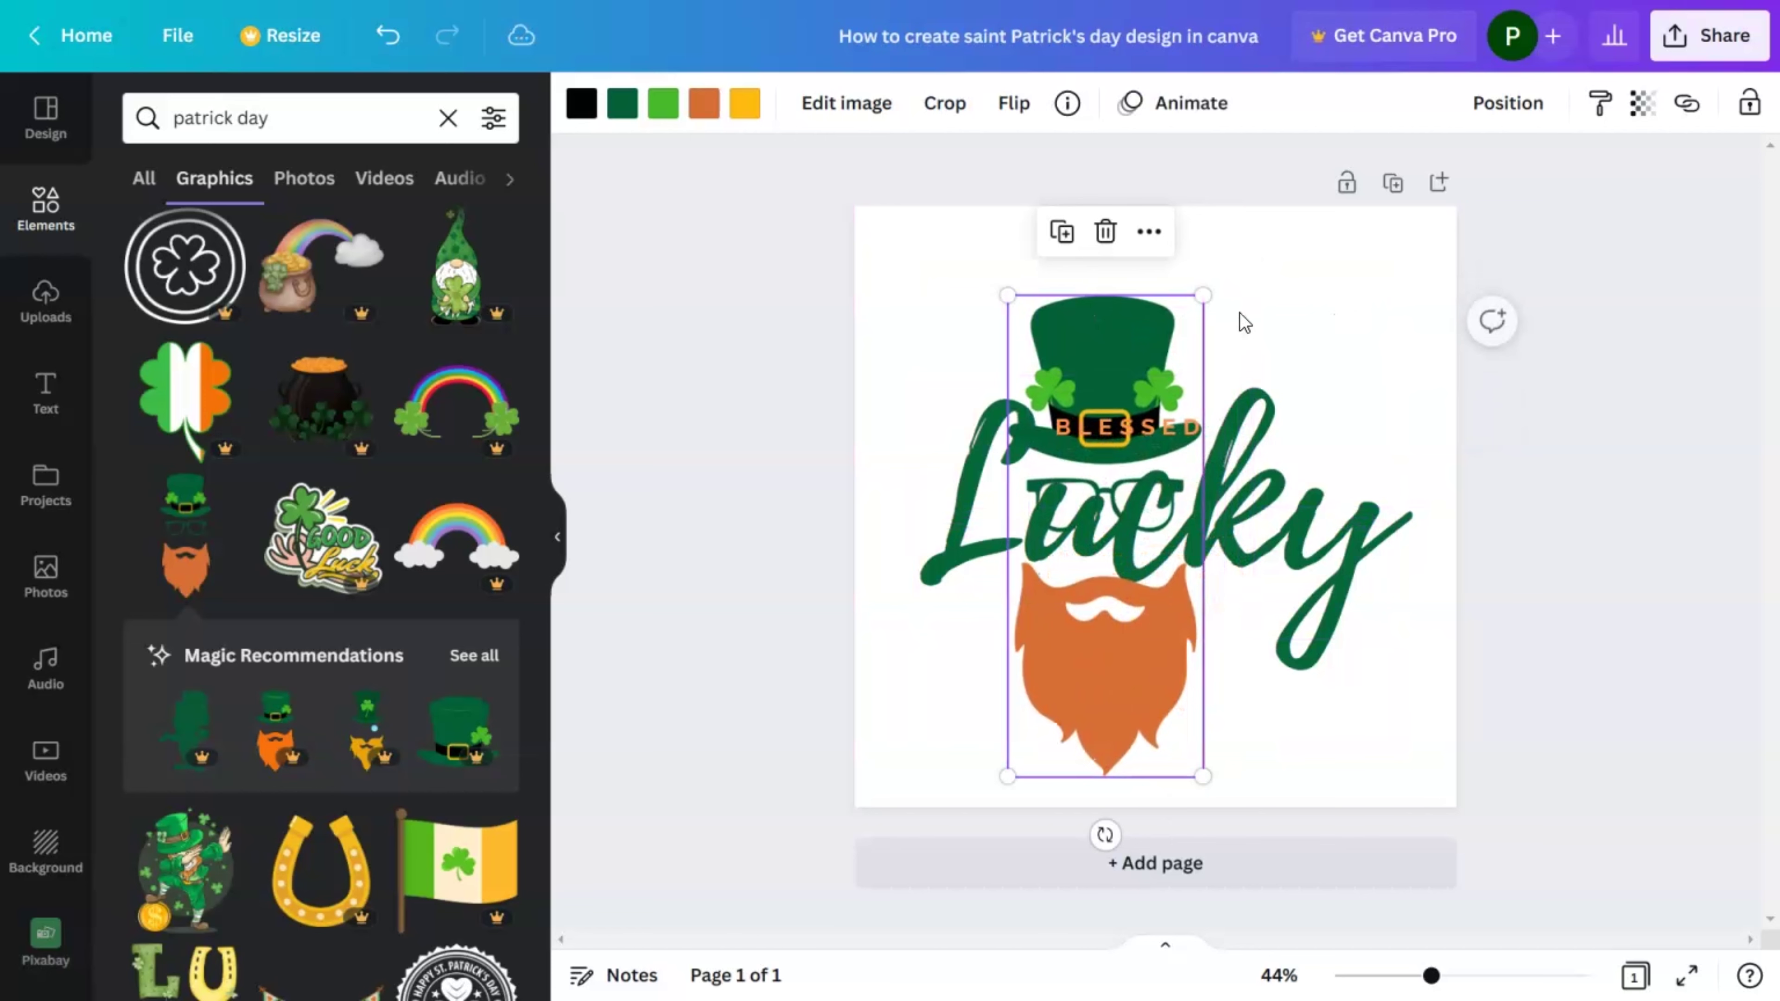
Copy the leprechaun graphic, and crop the slightly shrunken original down to only its orange beard
right_click(1111, 655)
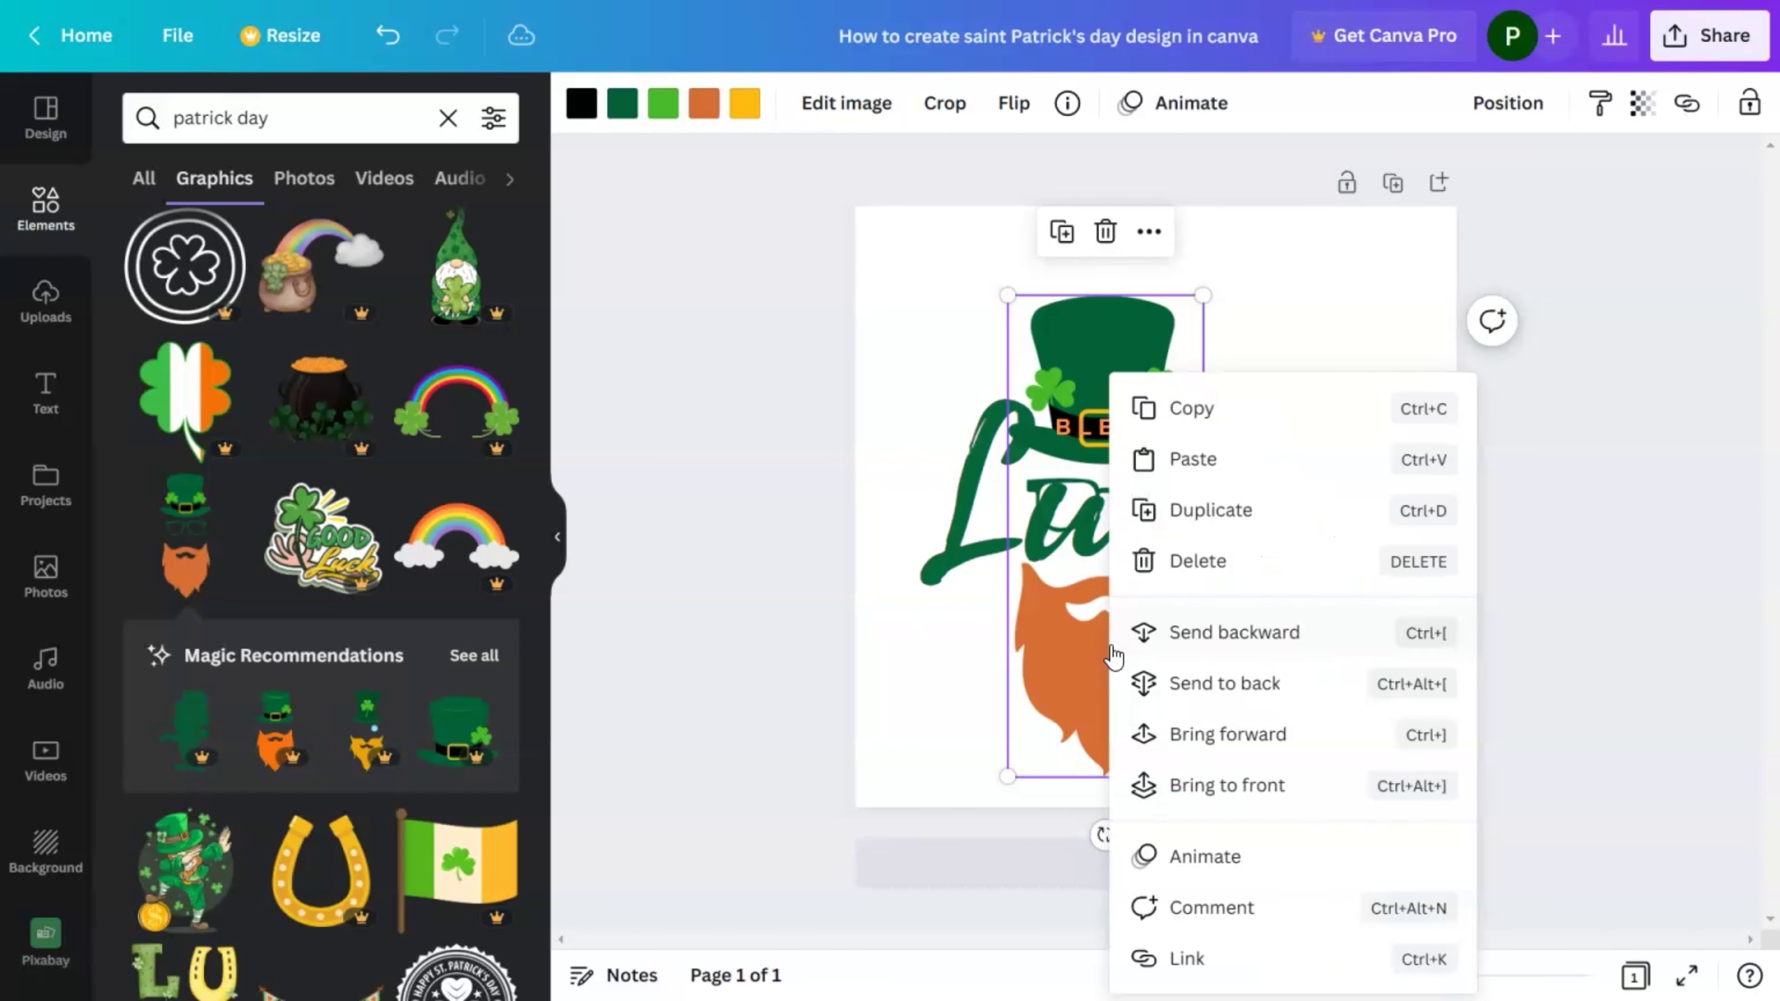
left_click(1238, 416)
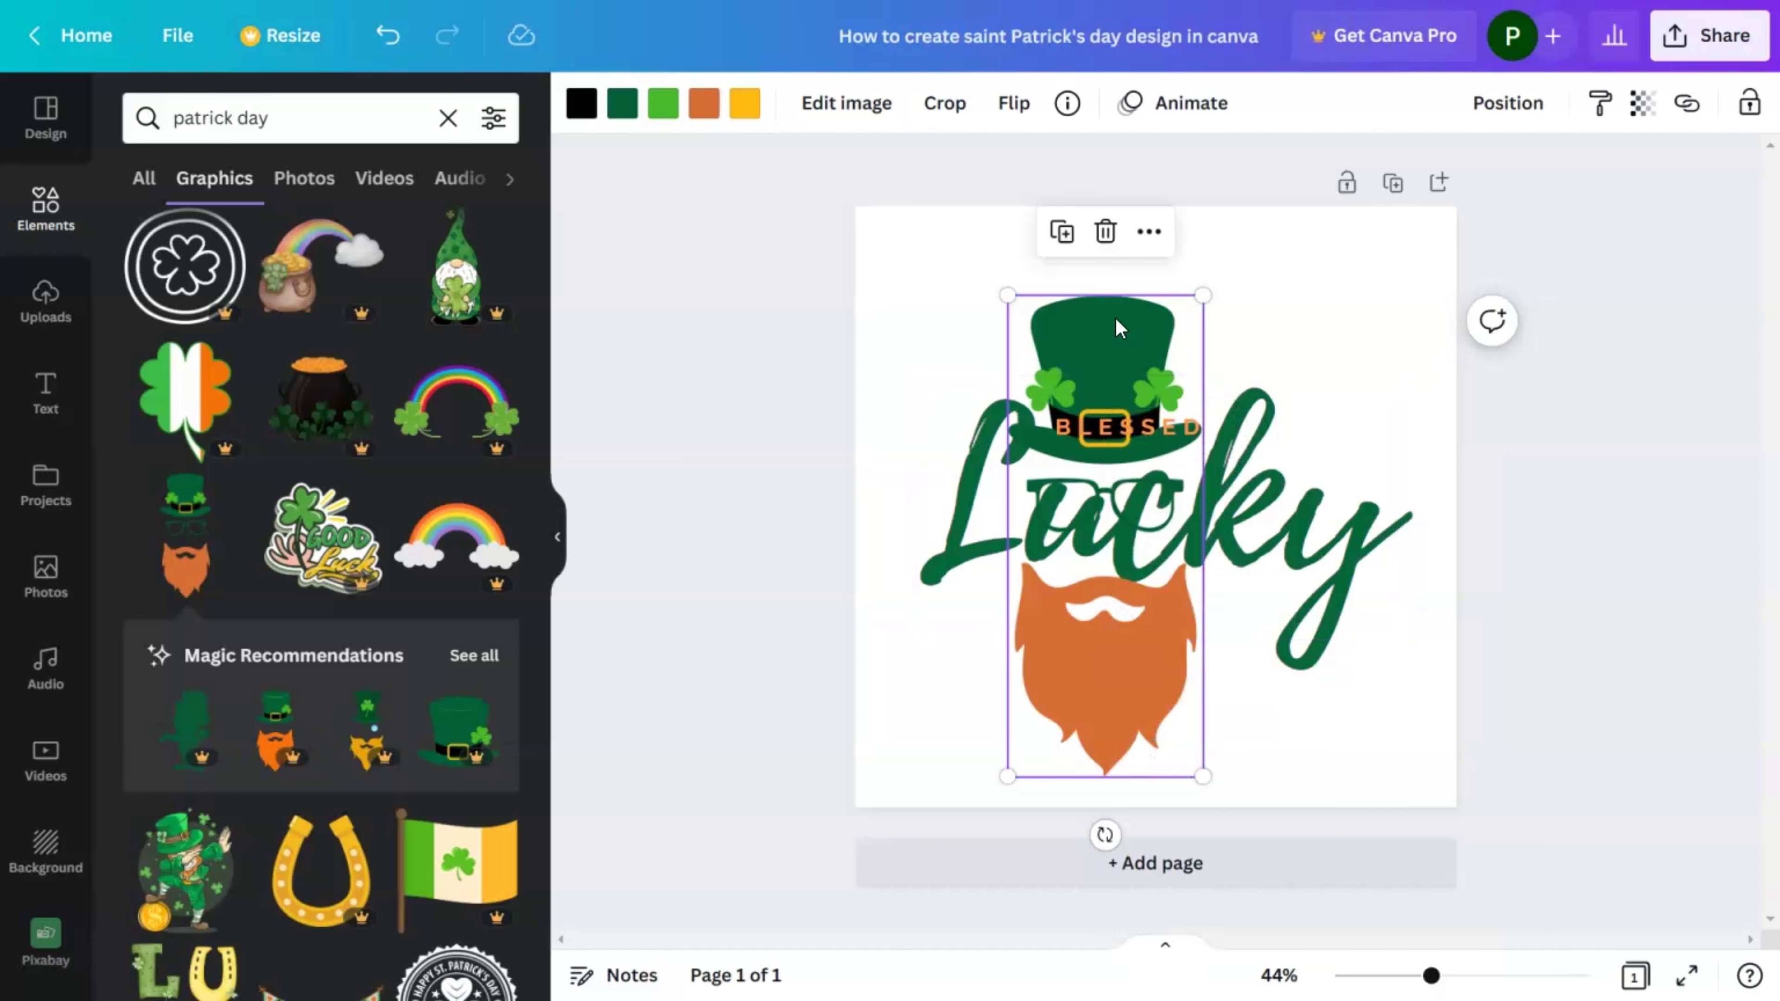
left_click_drag(1206, 289, 1192, 319)
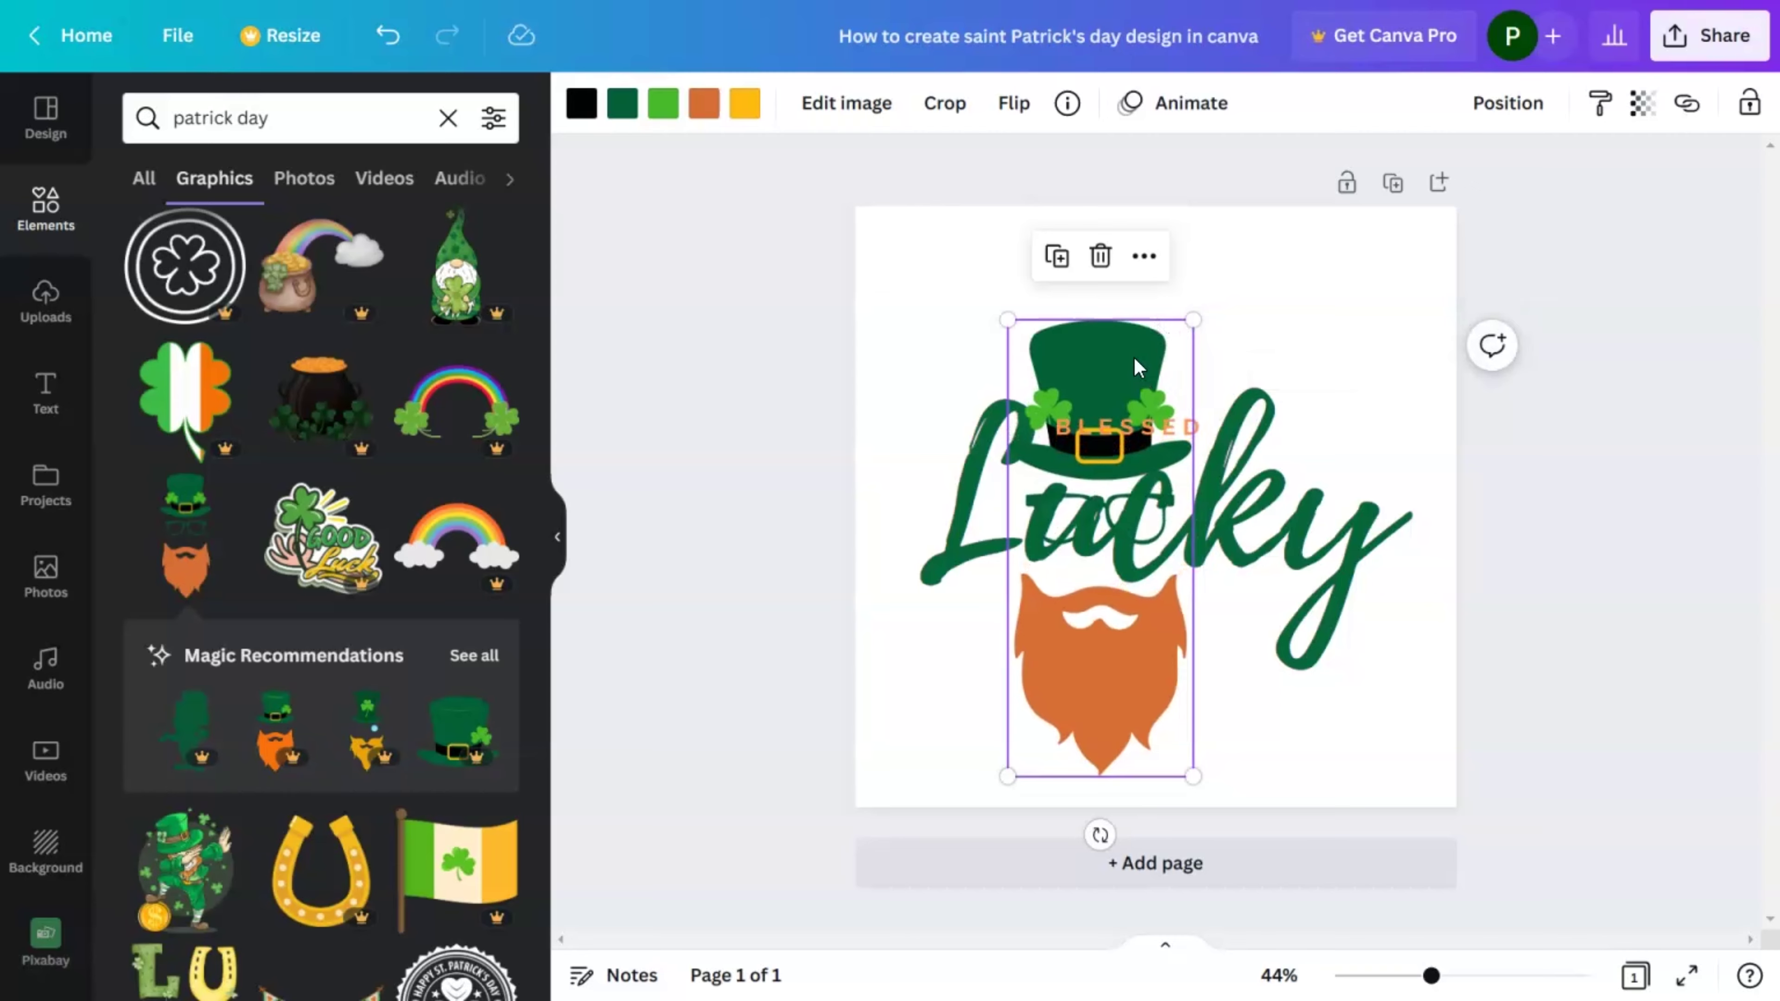
double_click(1134, 356)
left_click_drag(1196, 325, 1199, 566)
left_click(1265, 728)
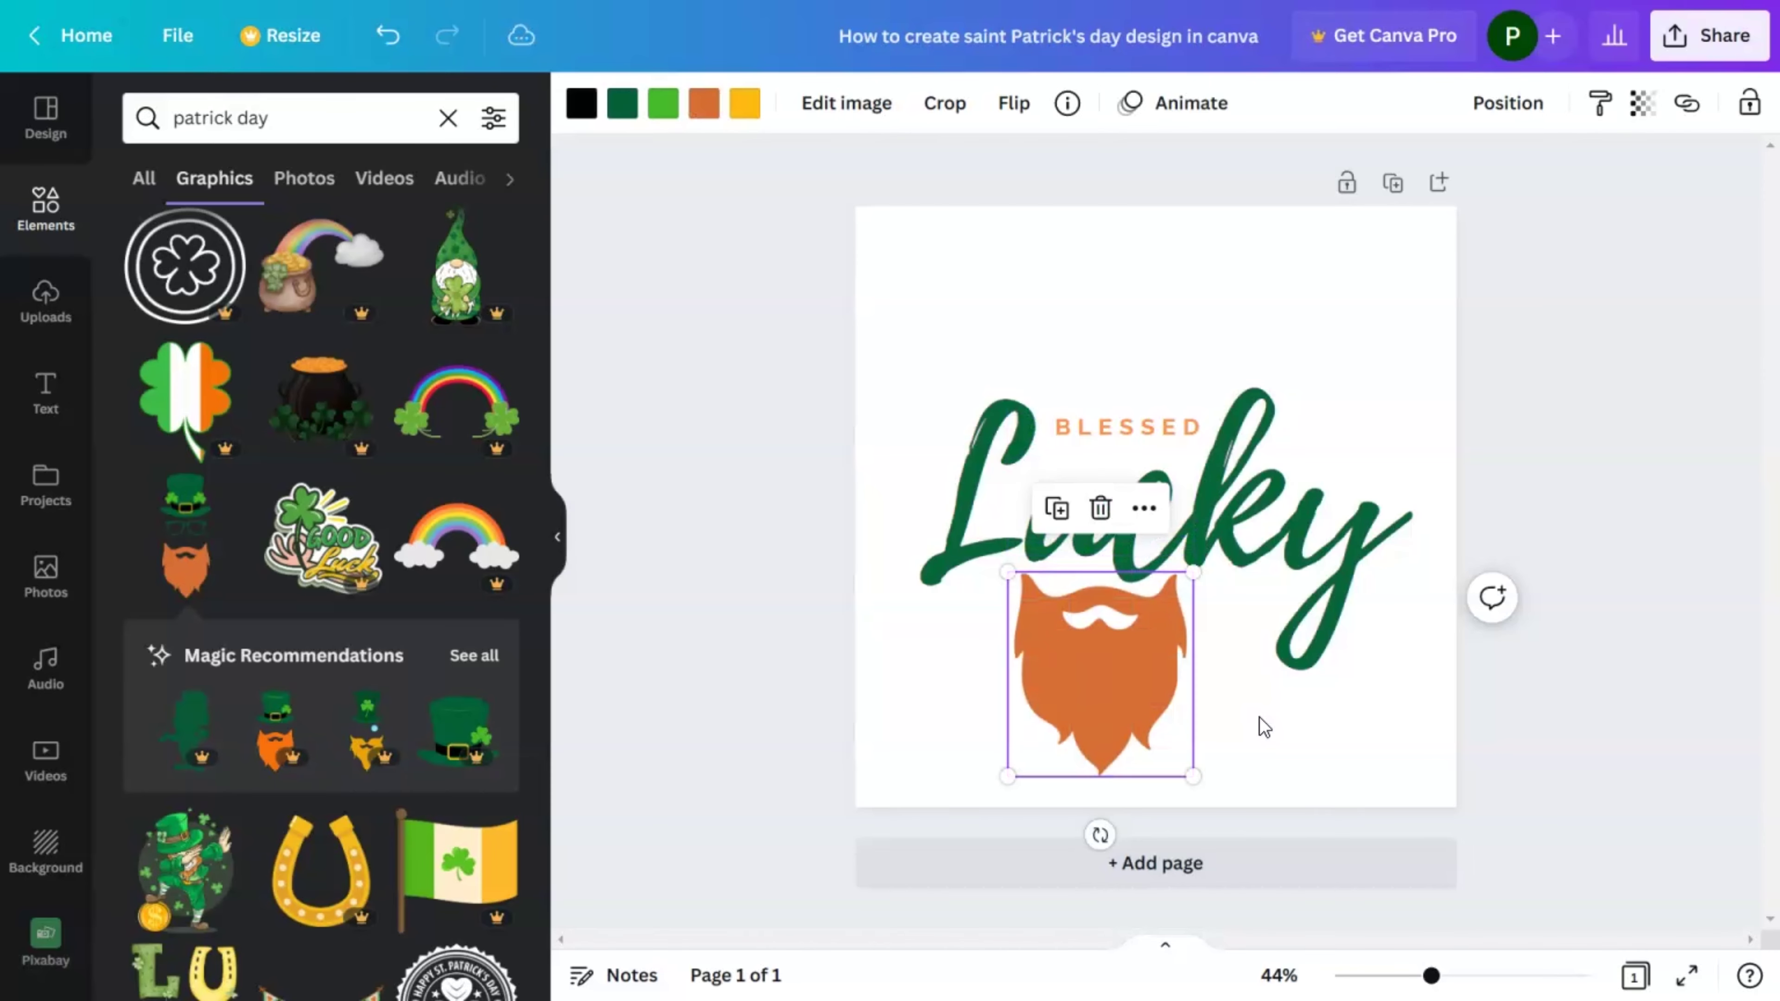
Rotate the beard slightly clockwise beneath the Lucky text
left_click(1254, 758)
left_click(1125, 767)
mouse_move(1101, 834)
left_mouse_down()
mouse_move(1152, 883)
mouse_move(1088, 836)
left_mouse_up()
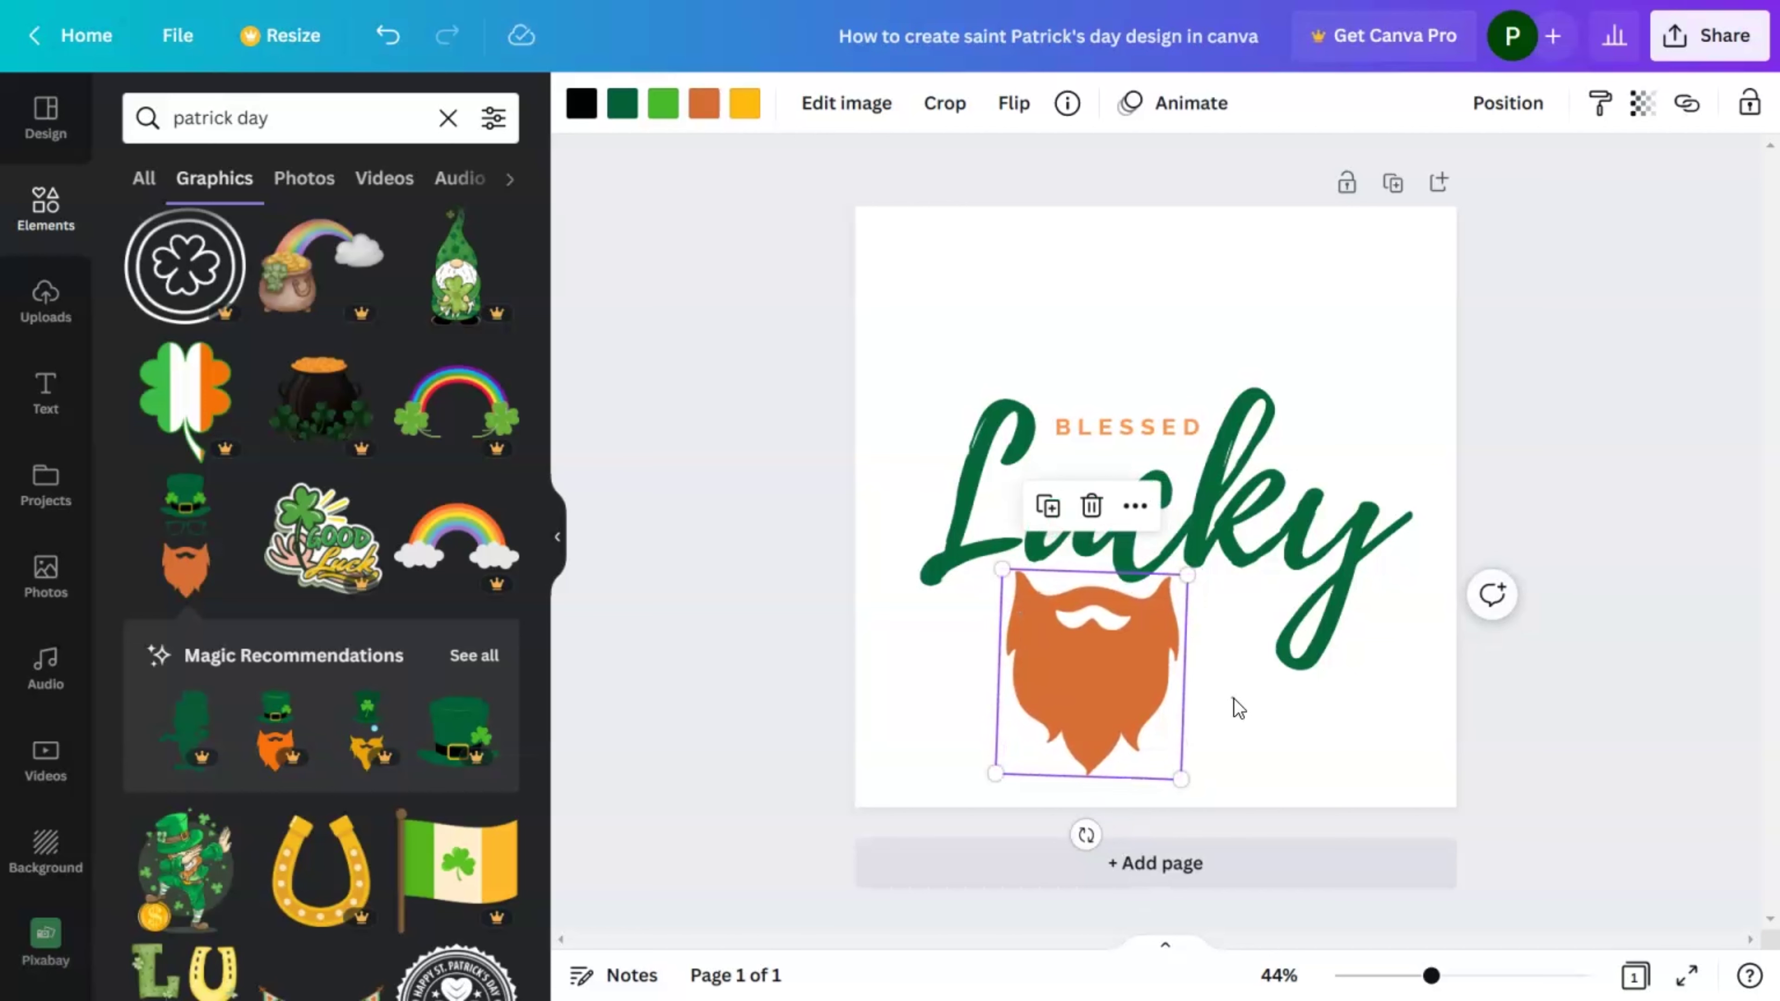
left_click(1253, 700)
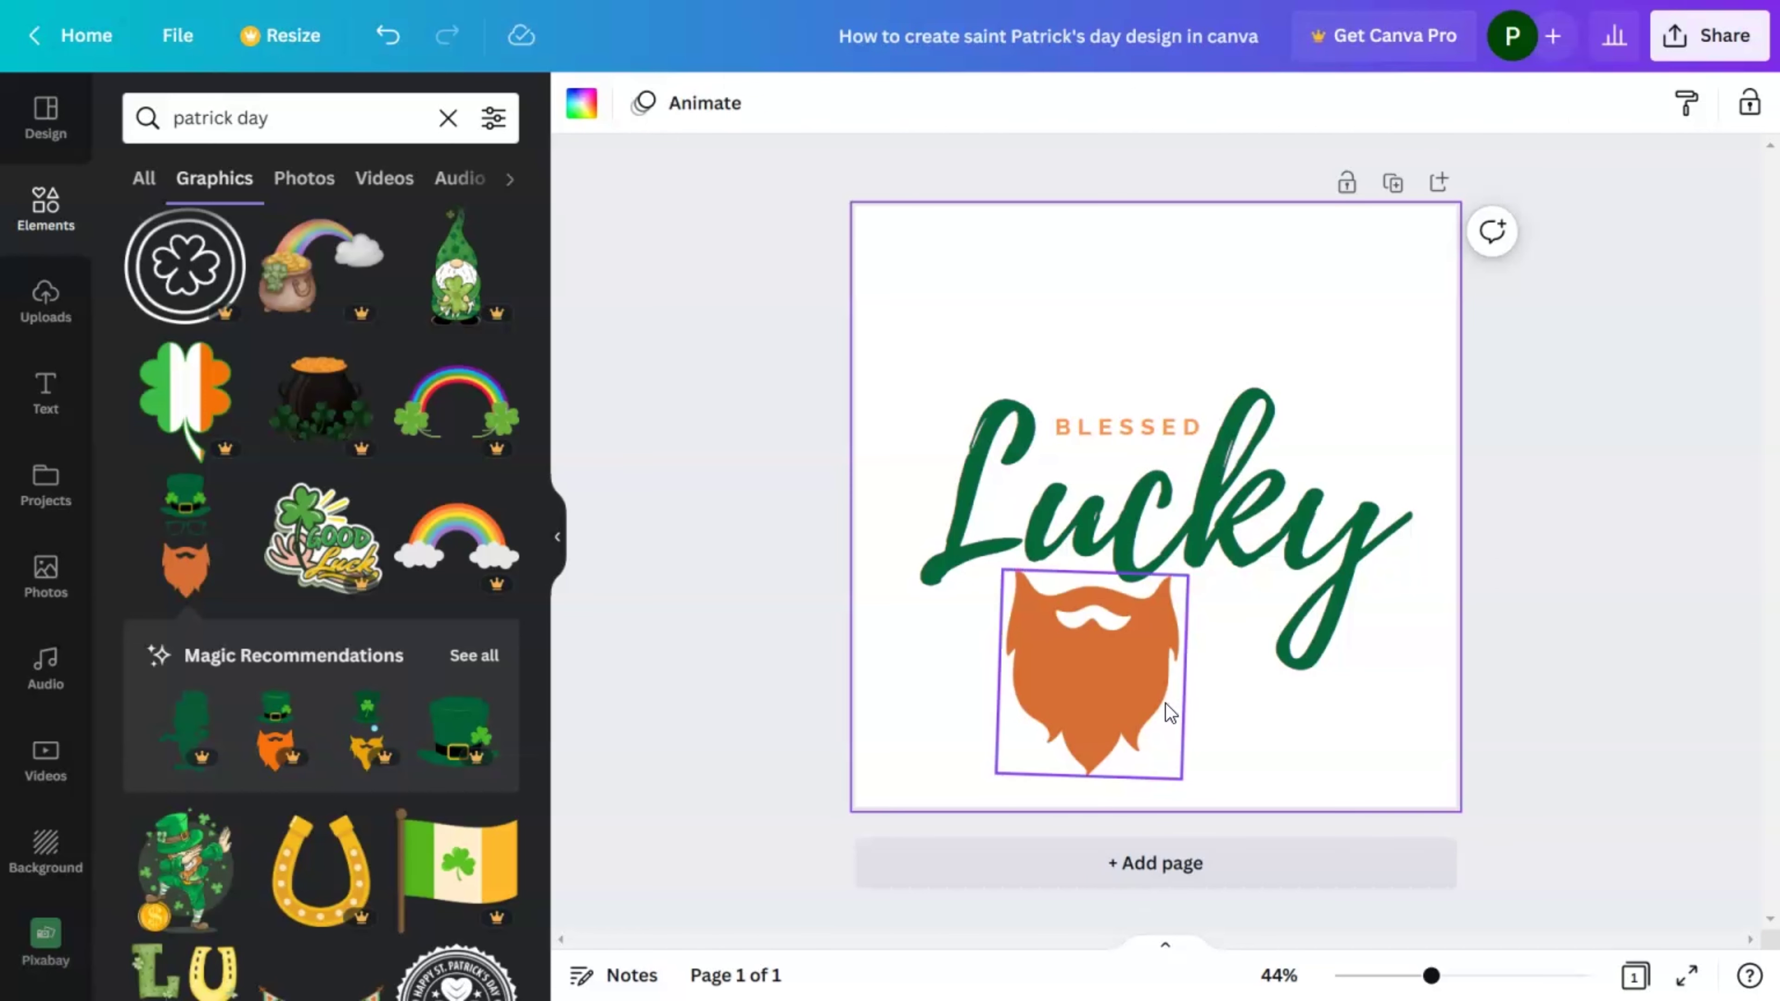
Paste the copied leprechaun graphic and crop it down to only the green hat
key("ctrl+z")
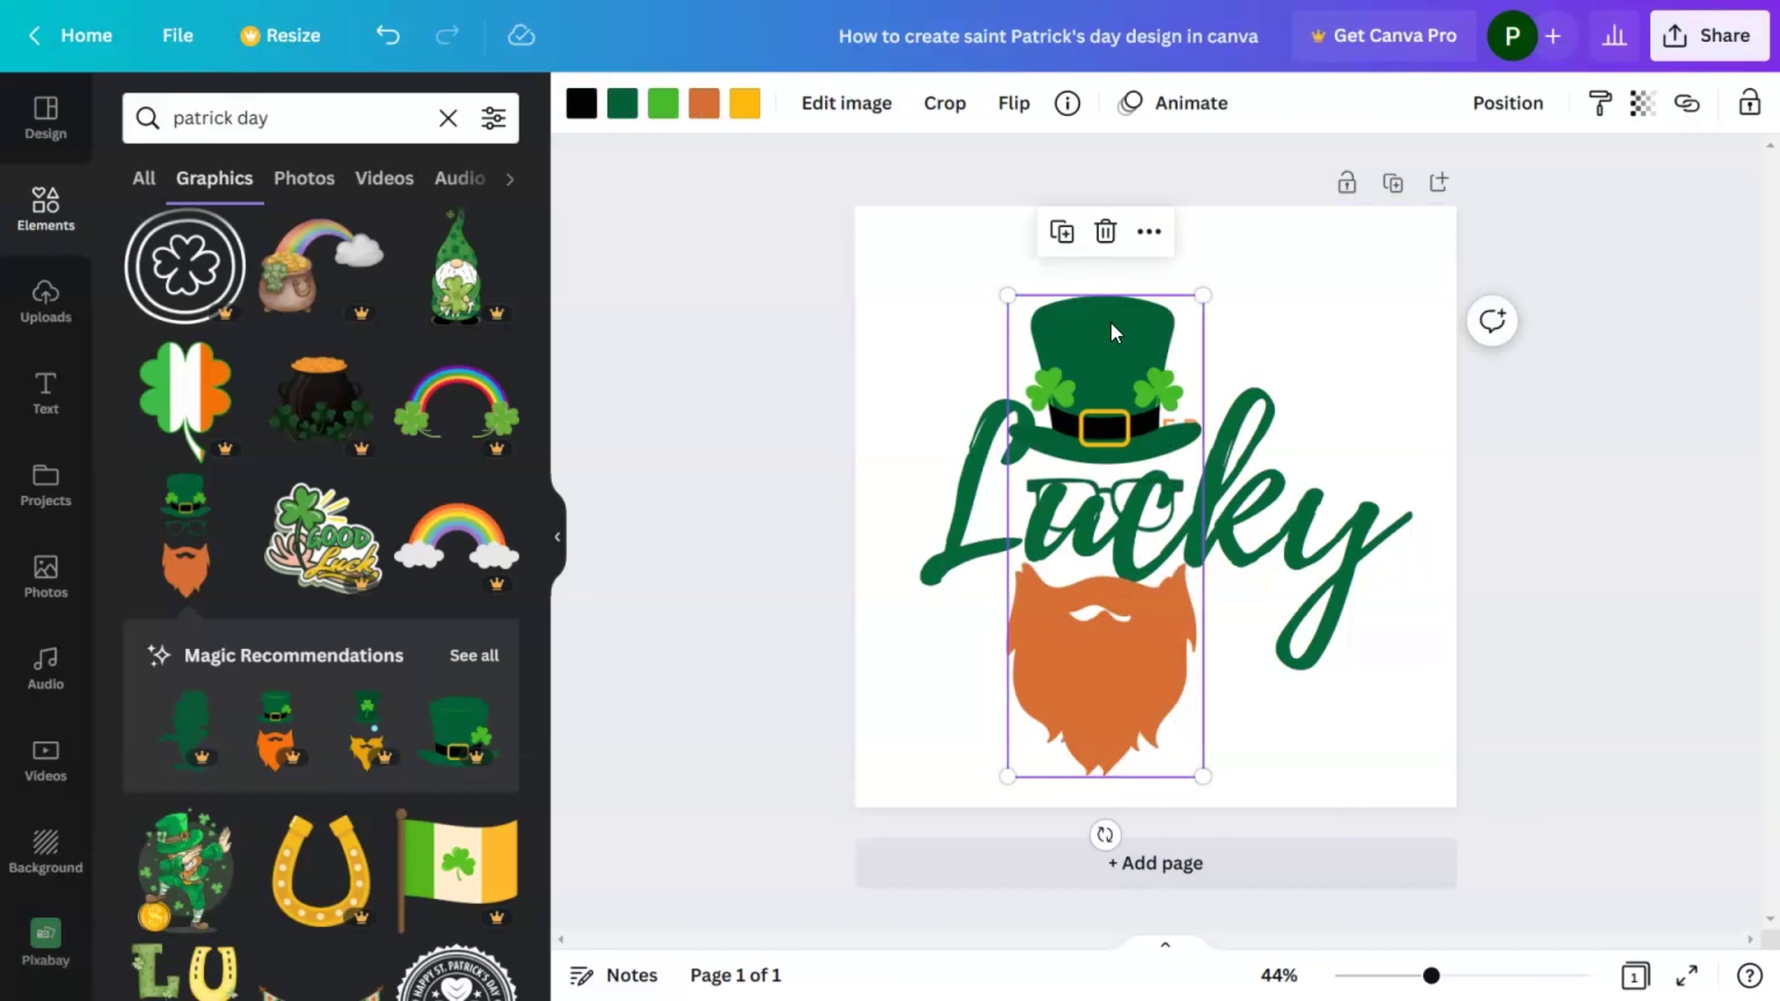
double_click(1111, 321)
left_click_drag(1194, 779, 1197, 479)
left_click(1252, 576)
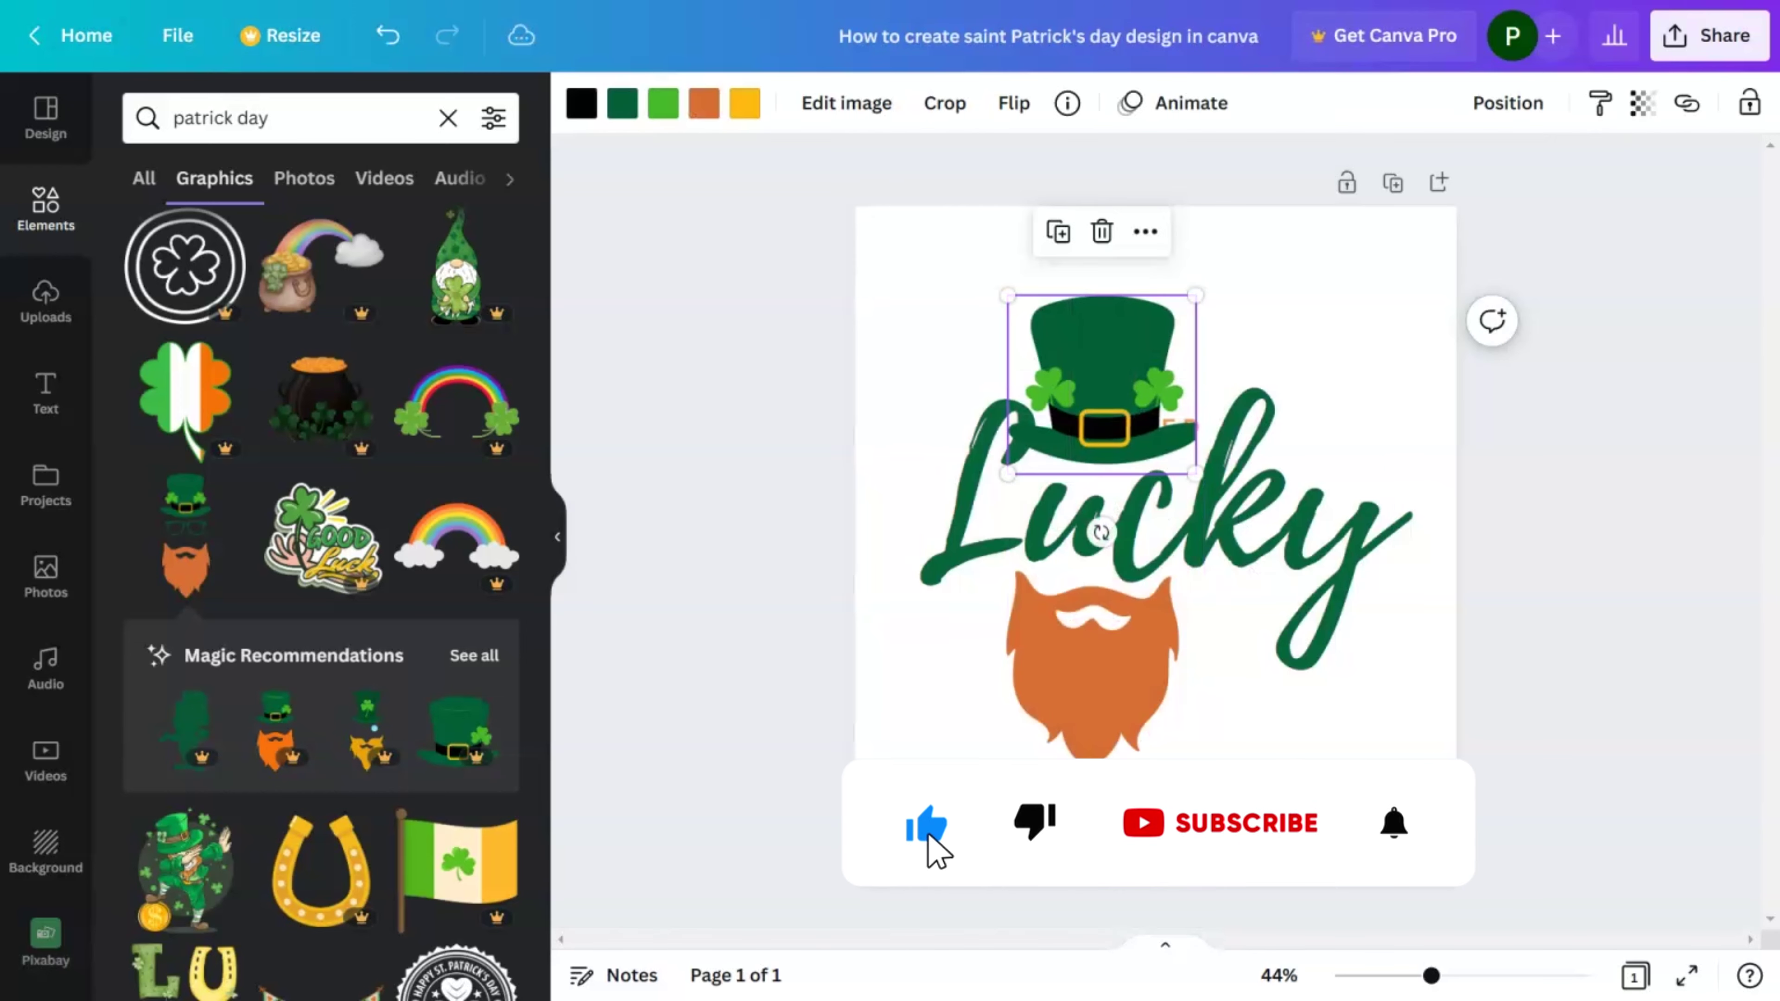
Move the green hat up above the BLESSED text and tilt it slightly clockwise
left_click_drag(1102, 382, 1128, 323)
left_click_drag(1143, 469, 1126, 474)
left_click(1342, 276)
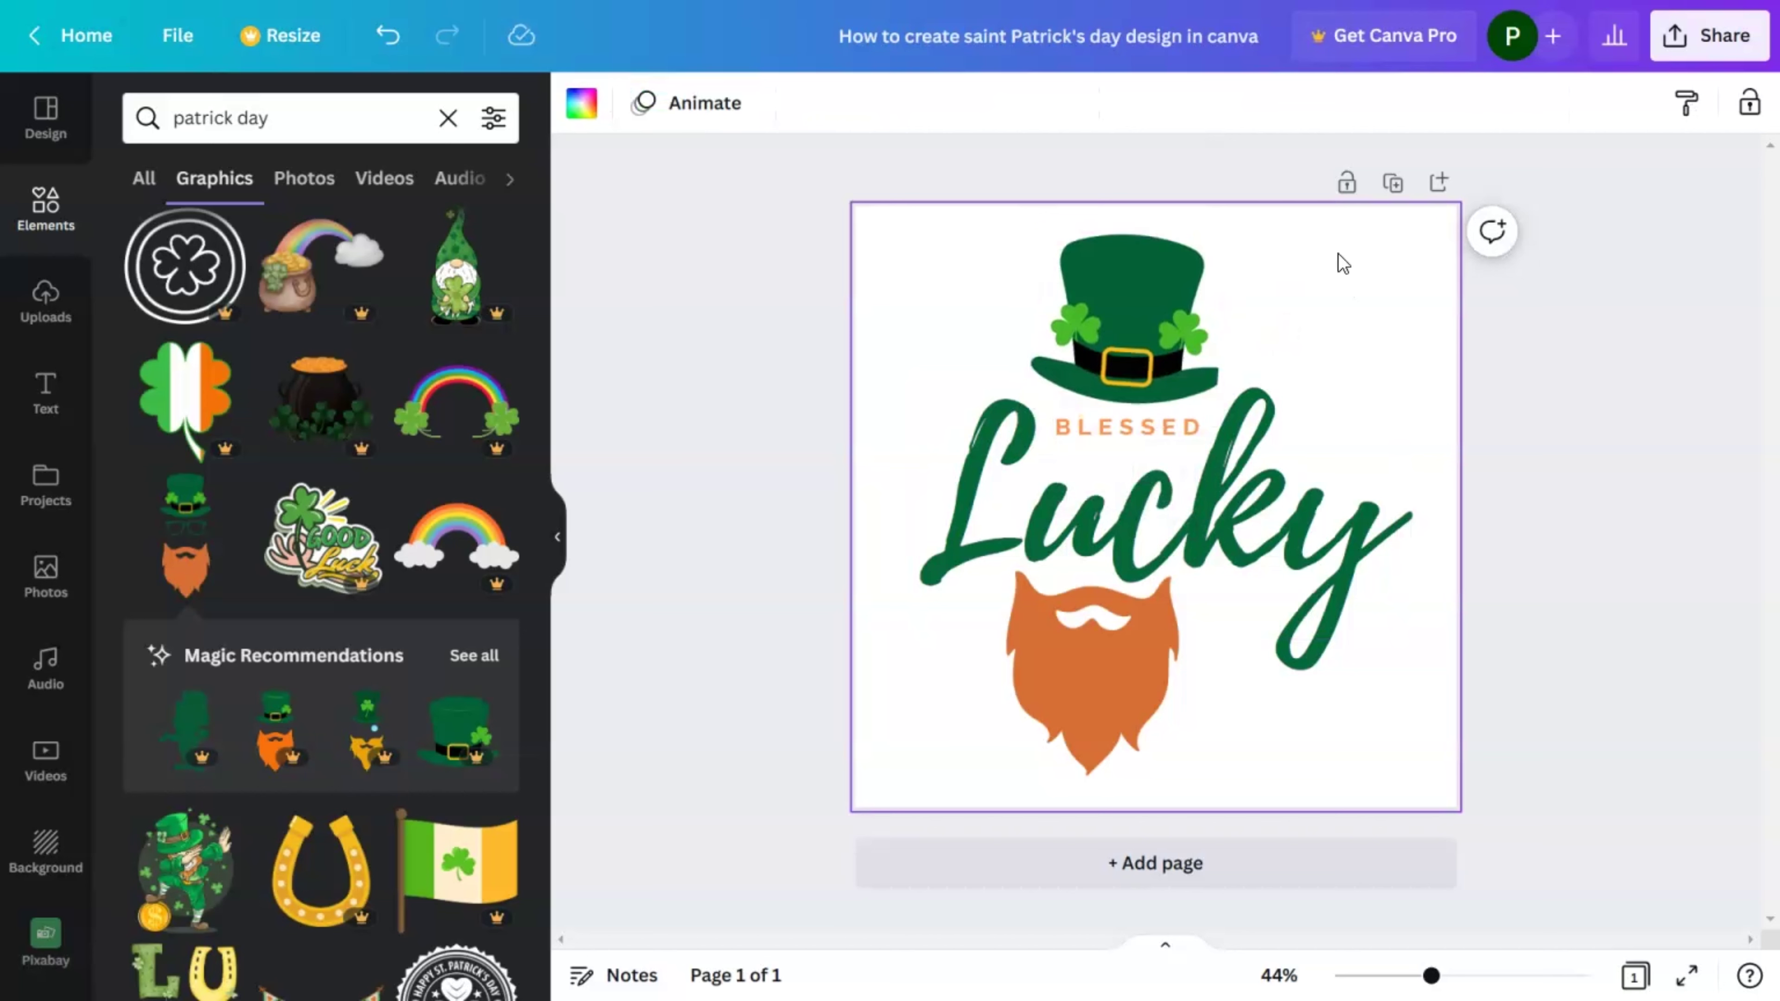
Nudge the BLESSED text slightly down and reposition the hat just above it
left_click_drag(1139, 429, 1133, 444)
mouse_move(1152, 306)
left_mouse_down()
mouse_move(1153, 327)
mouse_move(1136, 310)
left_mouse_up()
left_click(1345, 309)
Adjust the crop frame of the hat graphic at its lower corner and apply it
double_click(1136, 310)
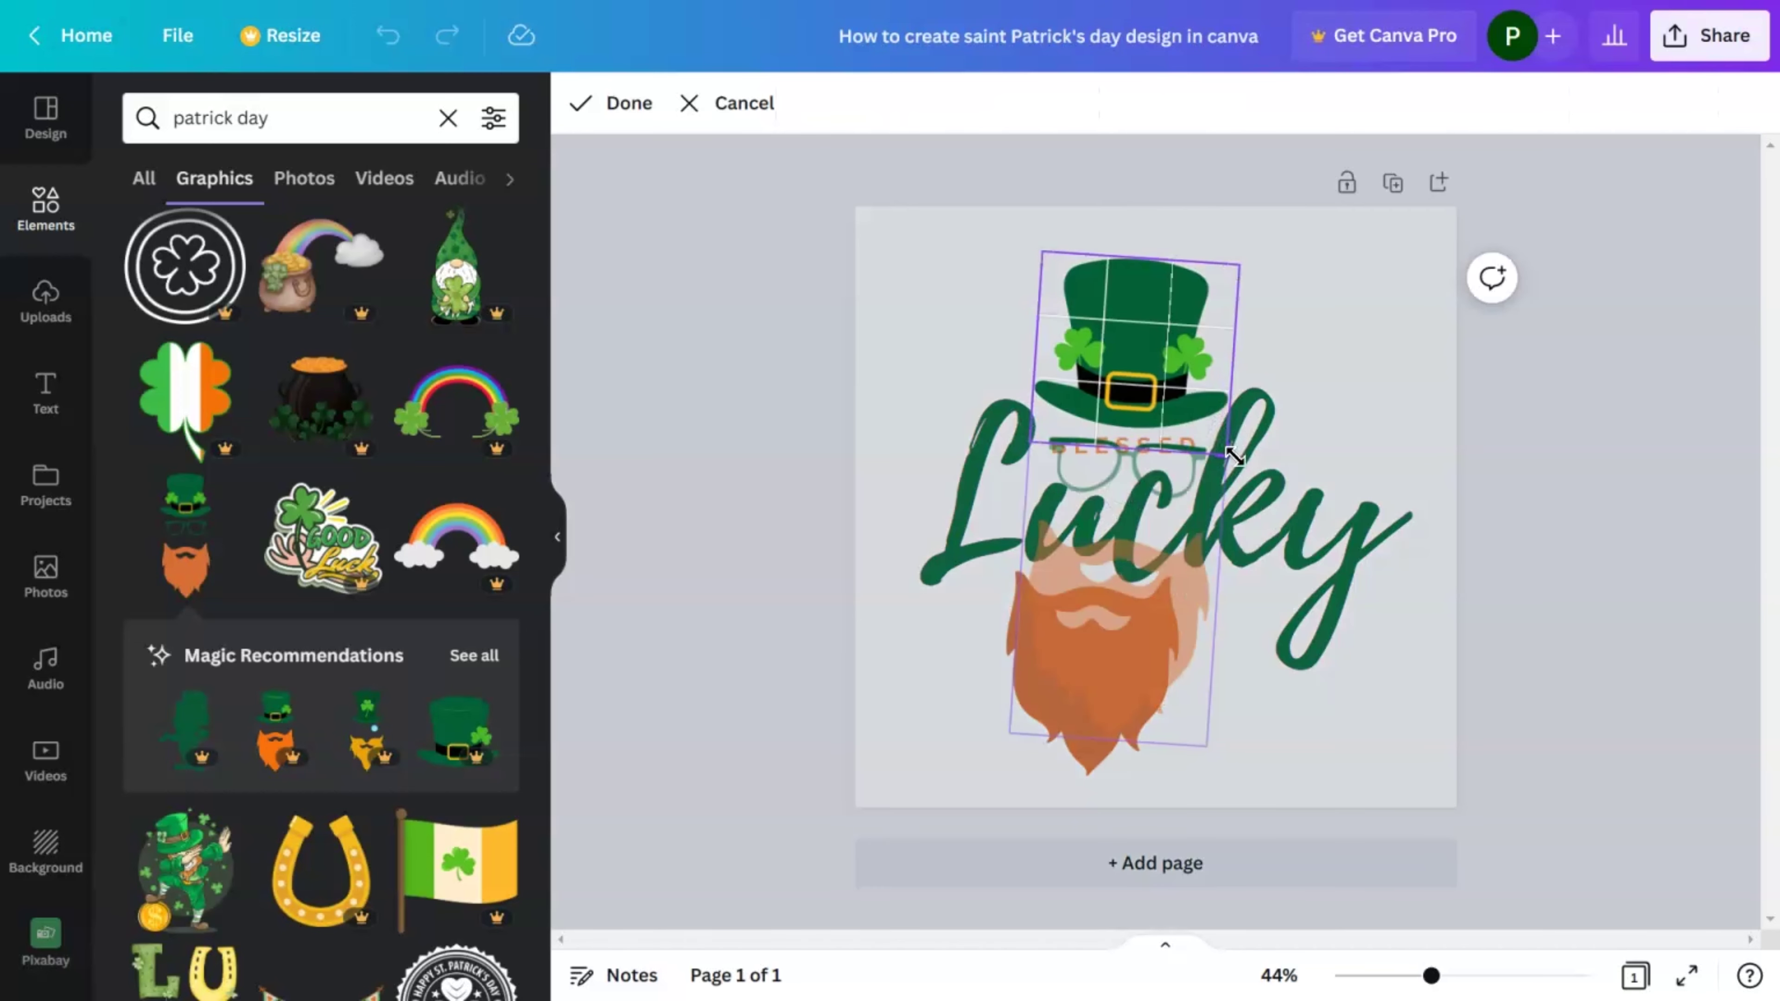
left_click(1361, 351)
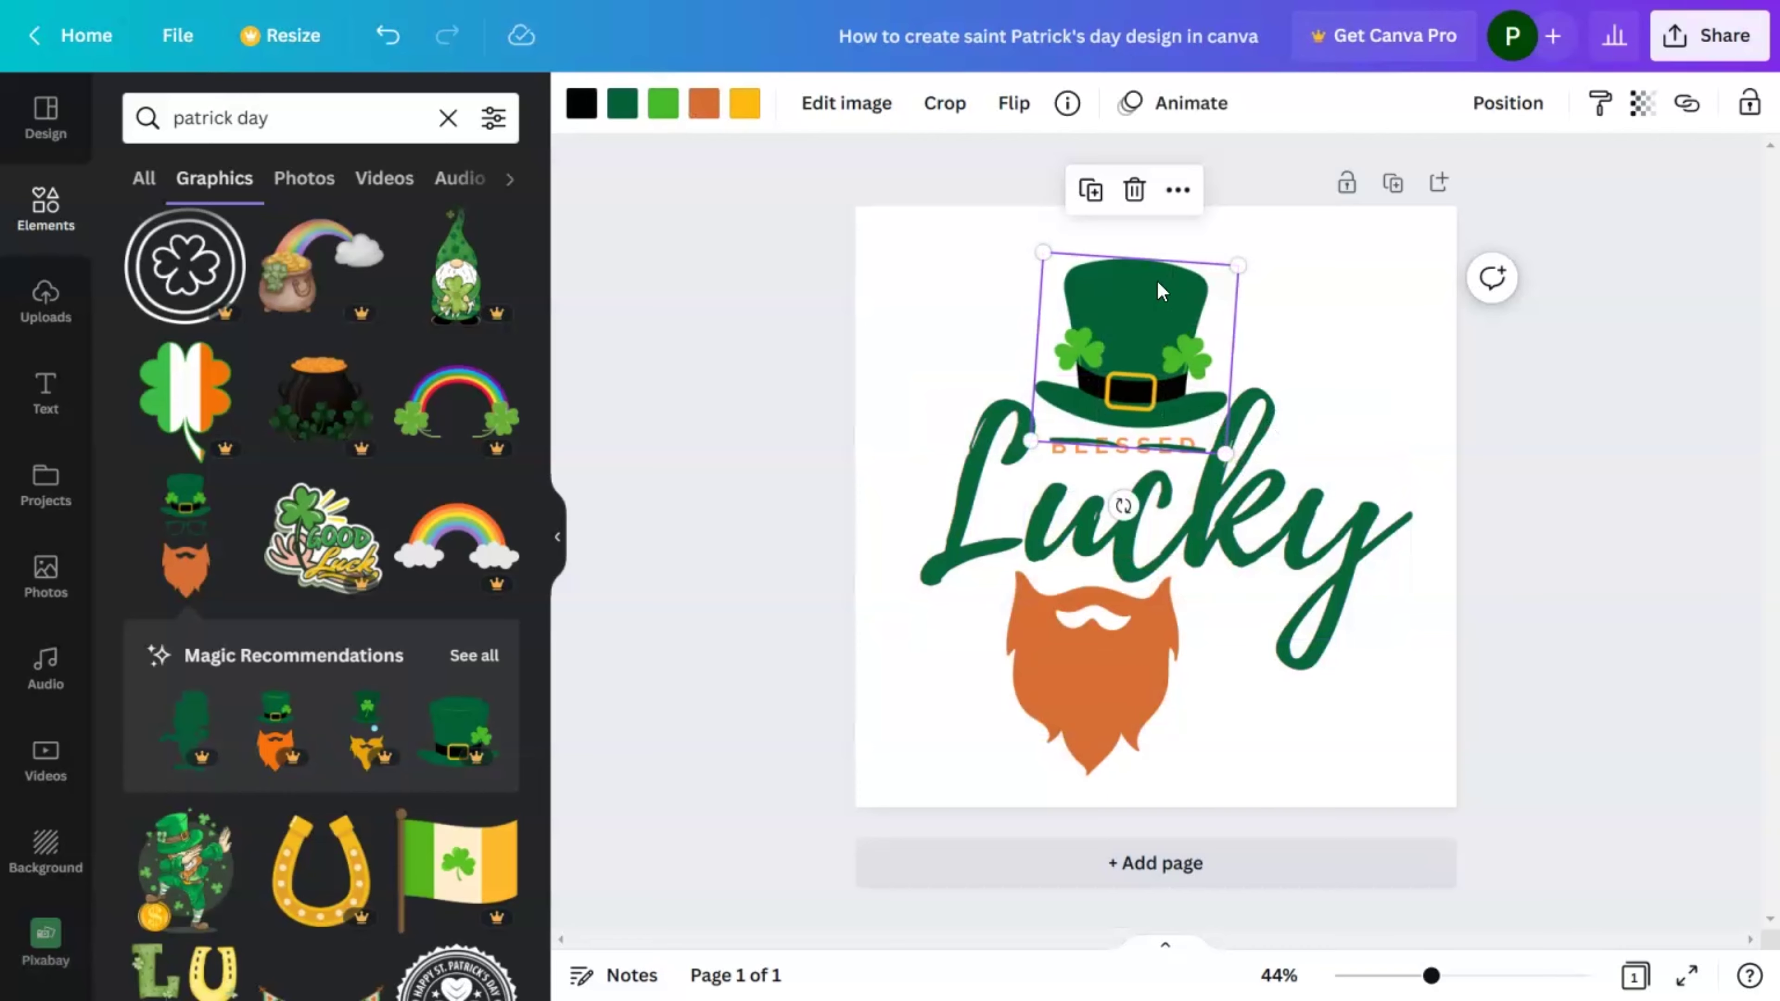
Crop the lower edge of the hat graphic so it clears the BLESSED text, and nudge the hat slightly left
double_click(1157, 280)
left_click_drag(1216, 455, 1227, 439)
left_click(1365, 330)
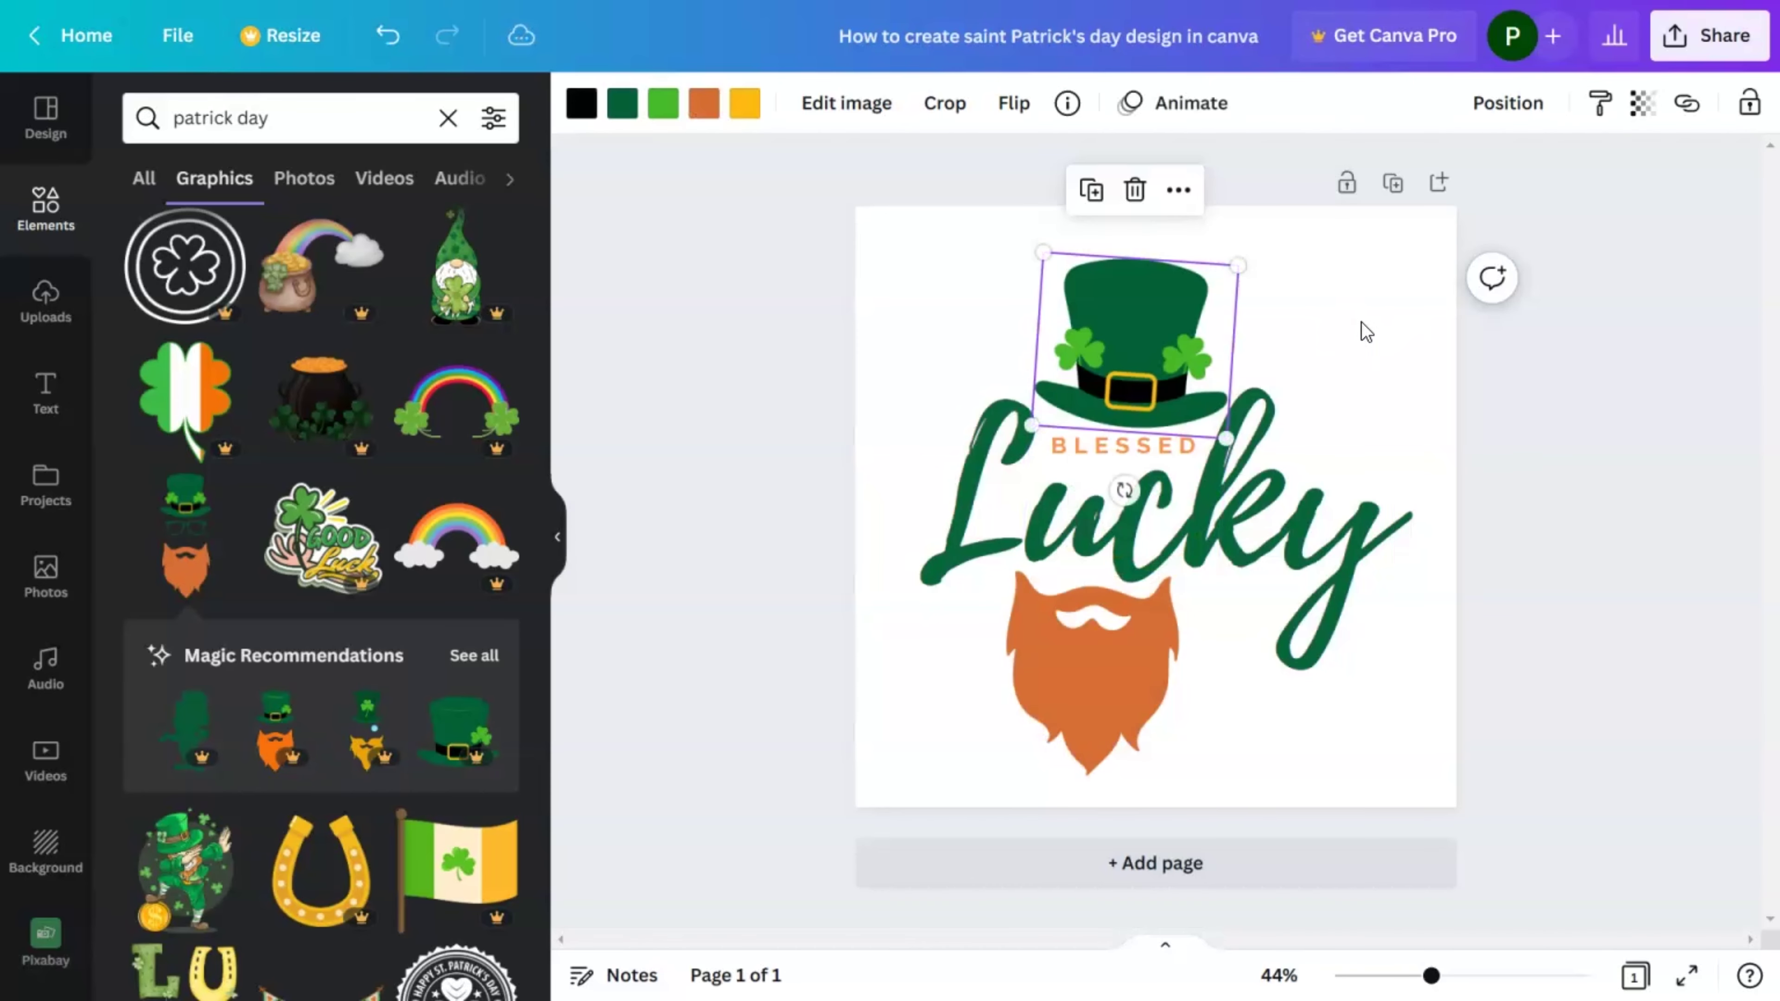
left_click(1408, 393)
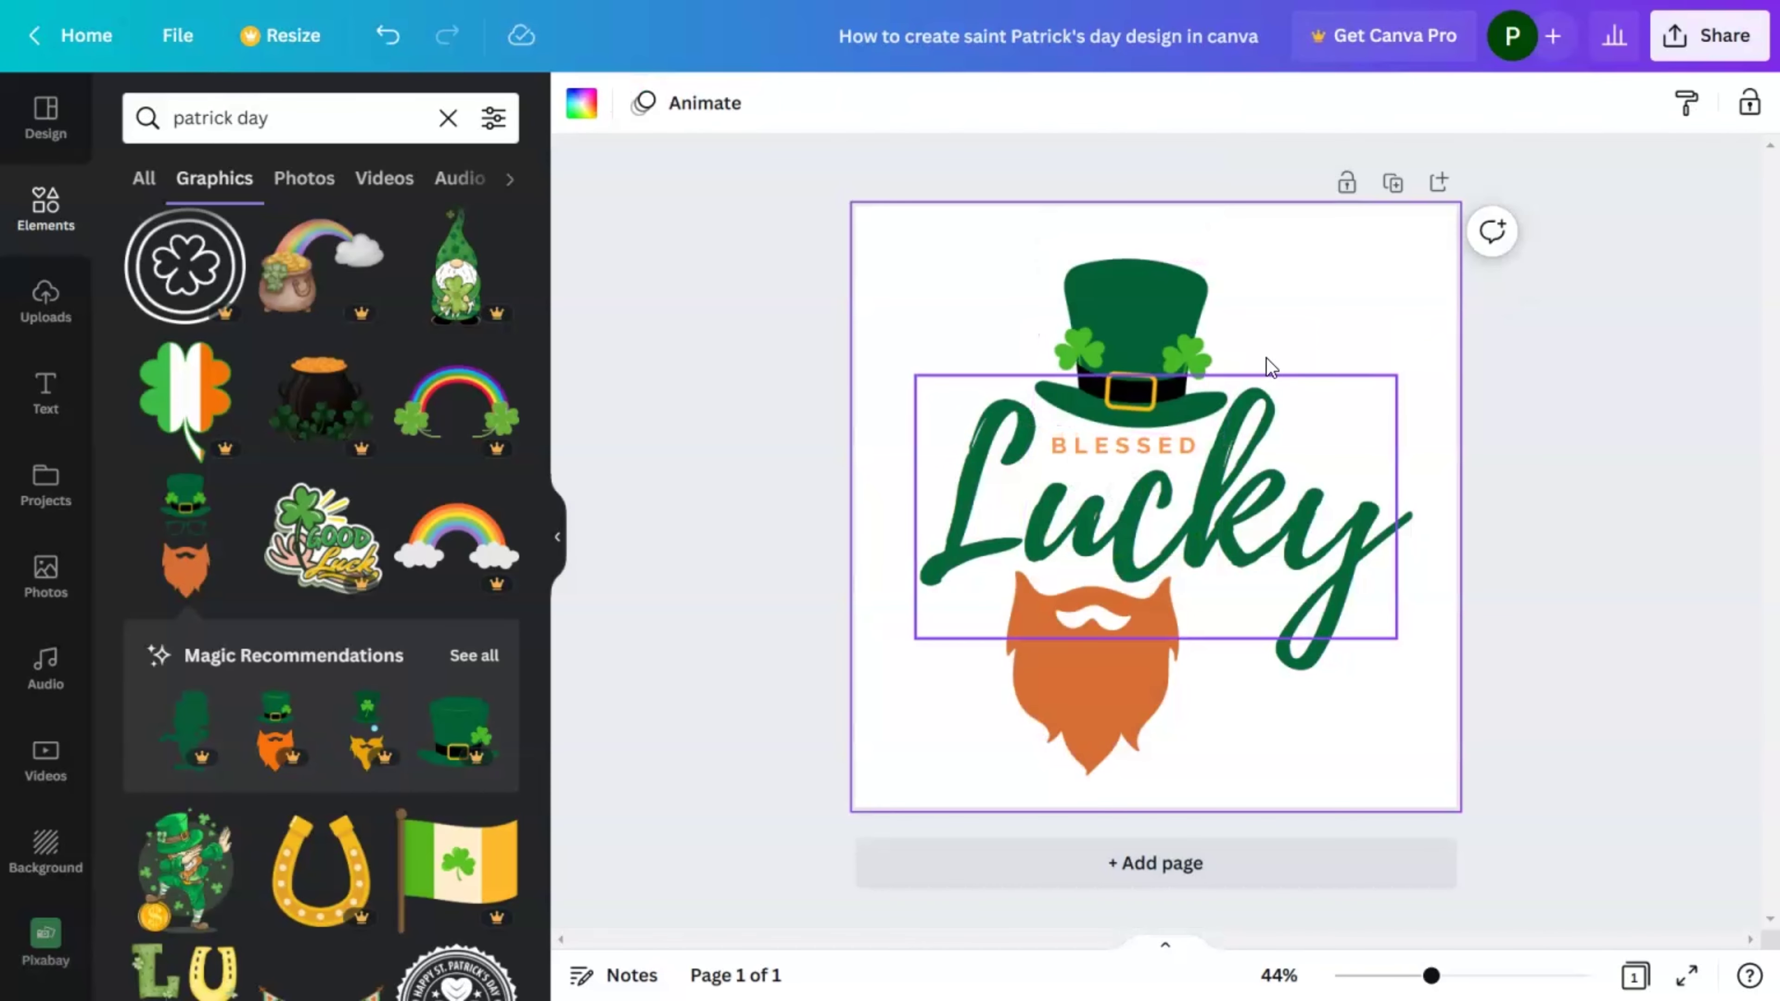
left_click(1179, 342)
left_click_drag(1179, 342, 1175, 346)
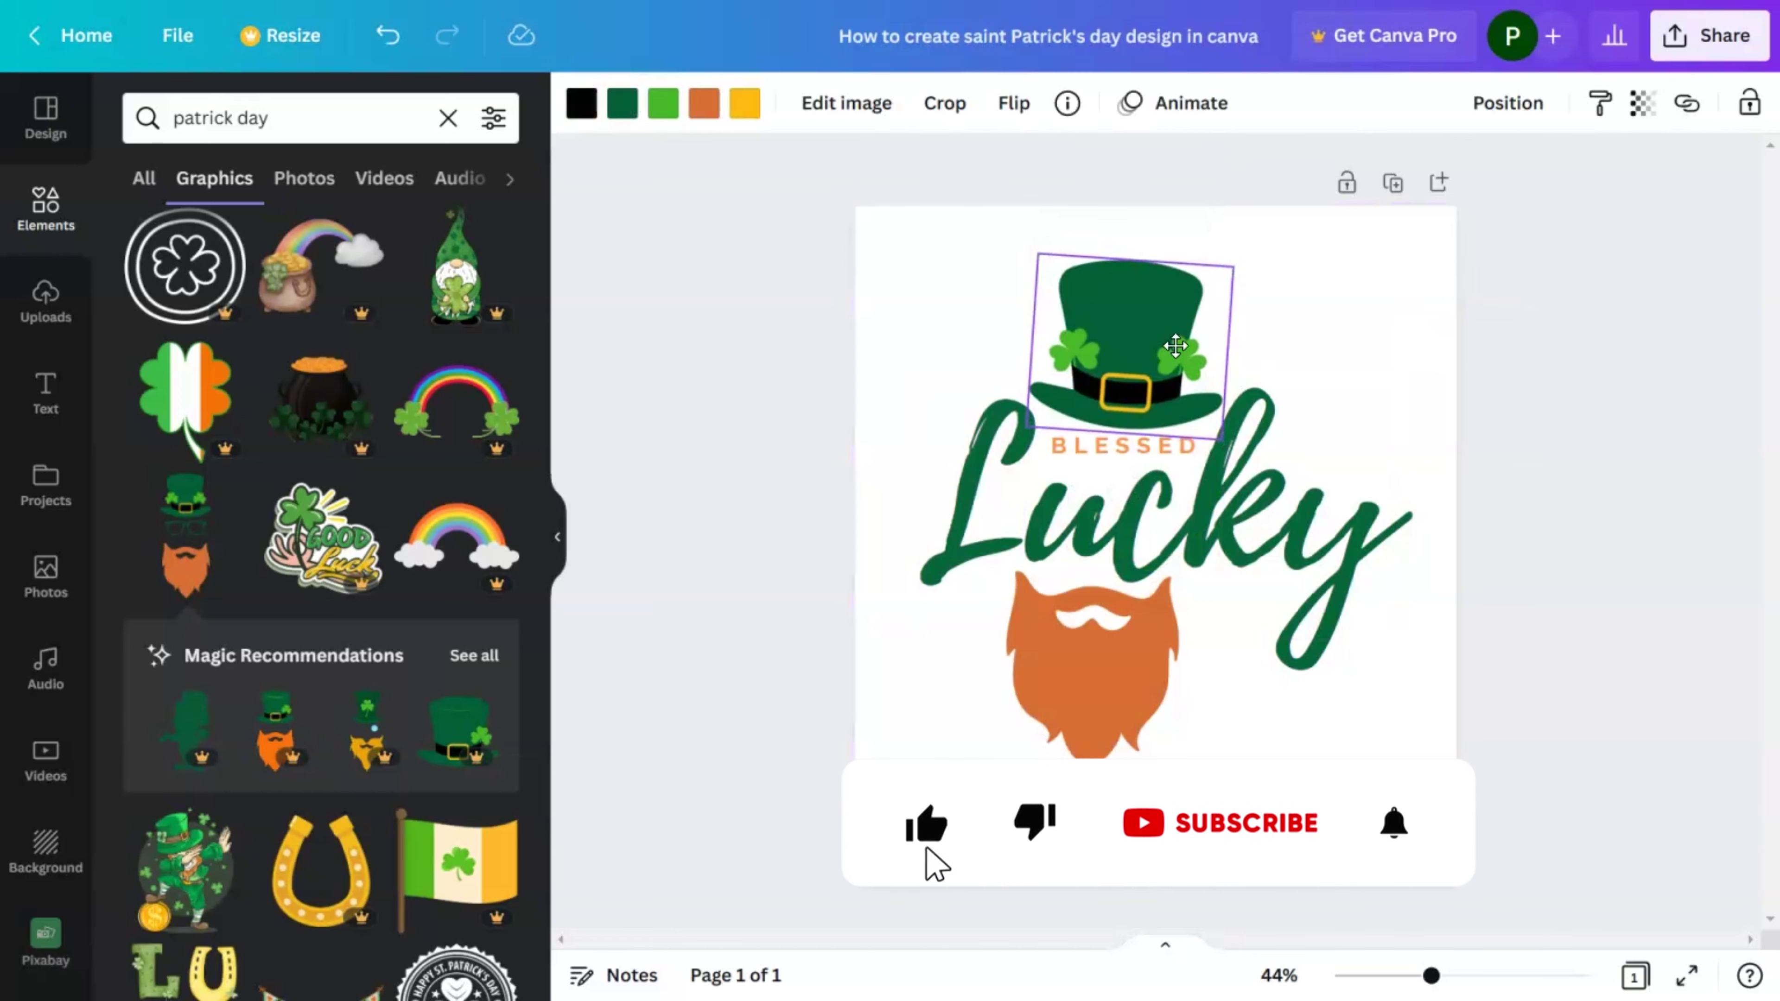
Move the Lucky text slightly down and bring it one layer forward
left_click(1280, 379)
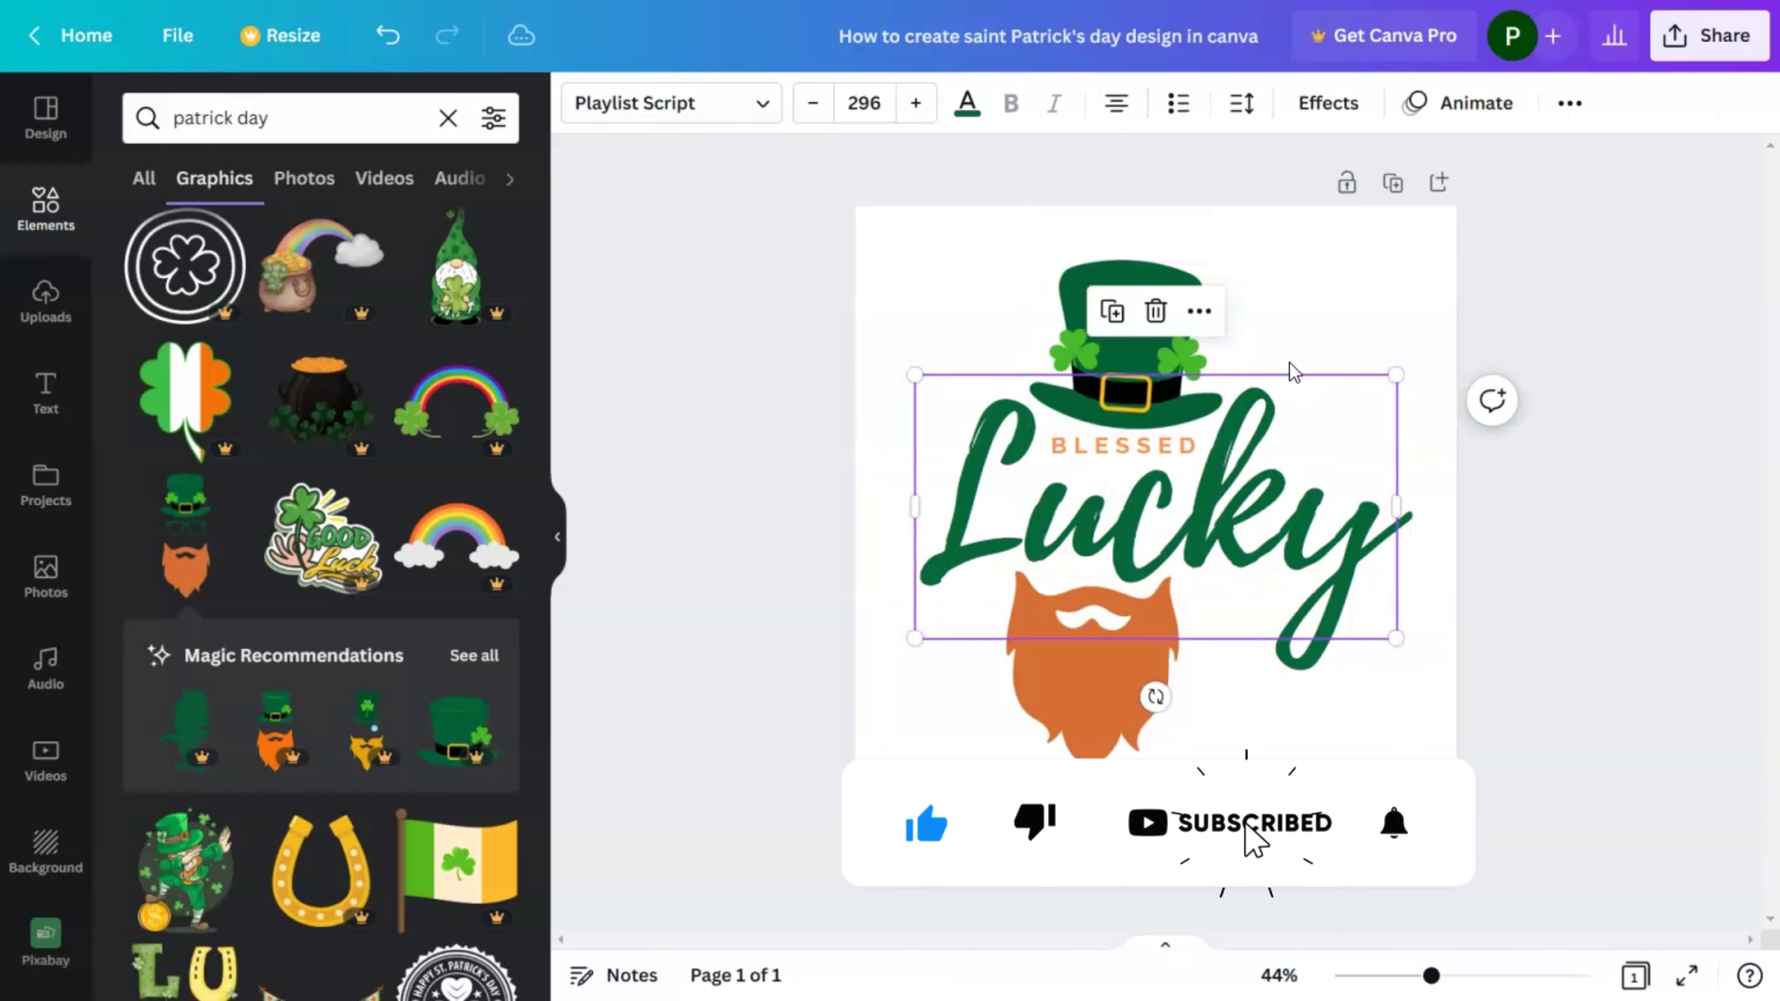
left_click_drag(1138, 448, 1140, 461)
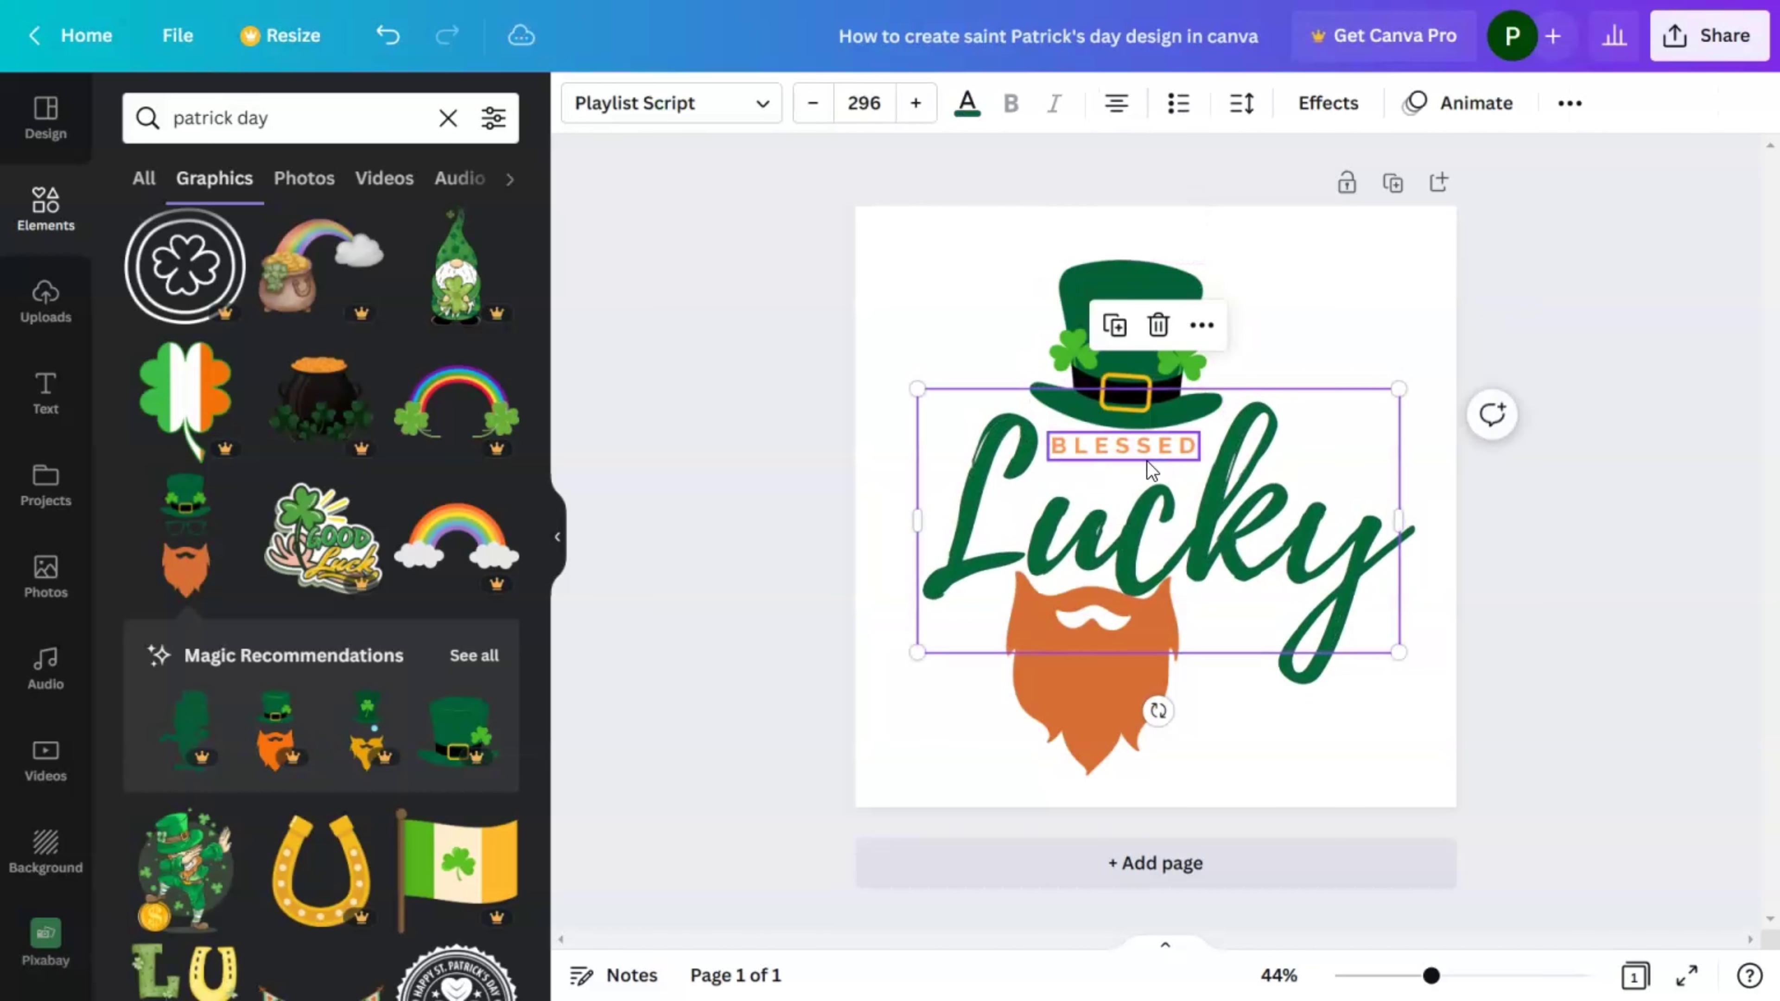
right_click(1159, 460)
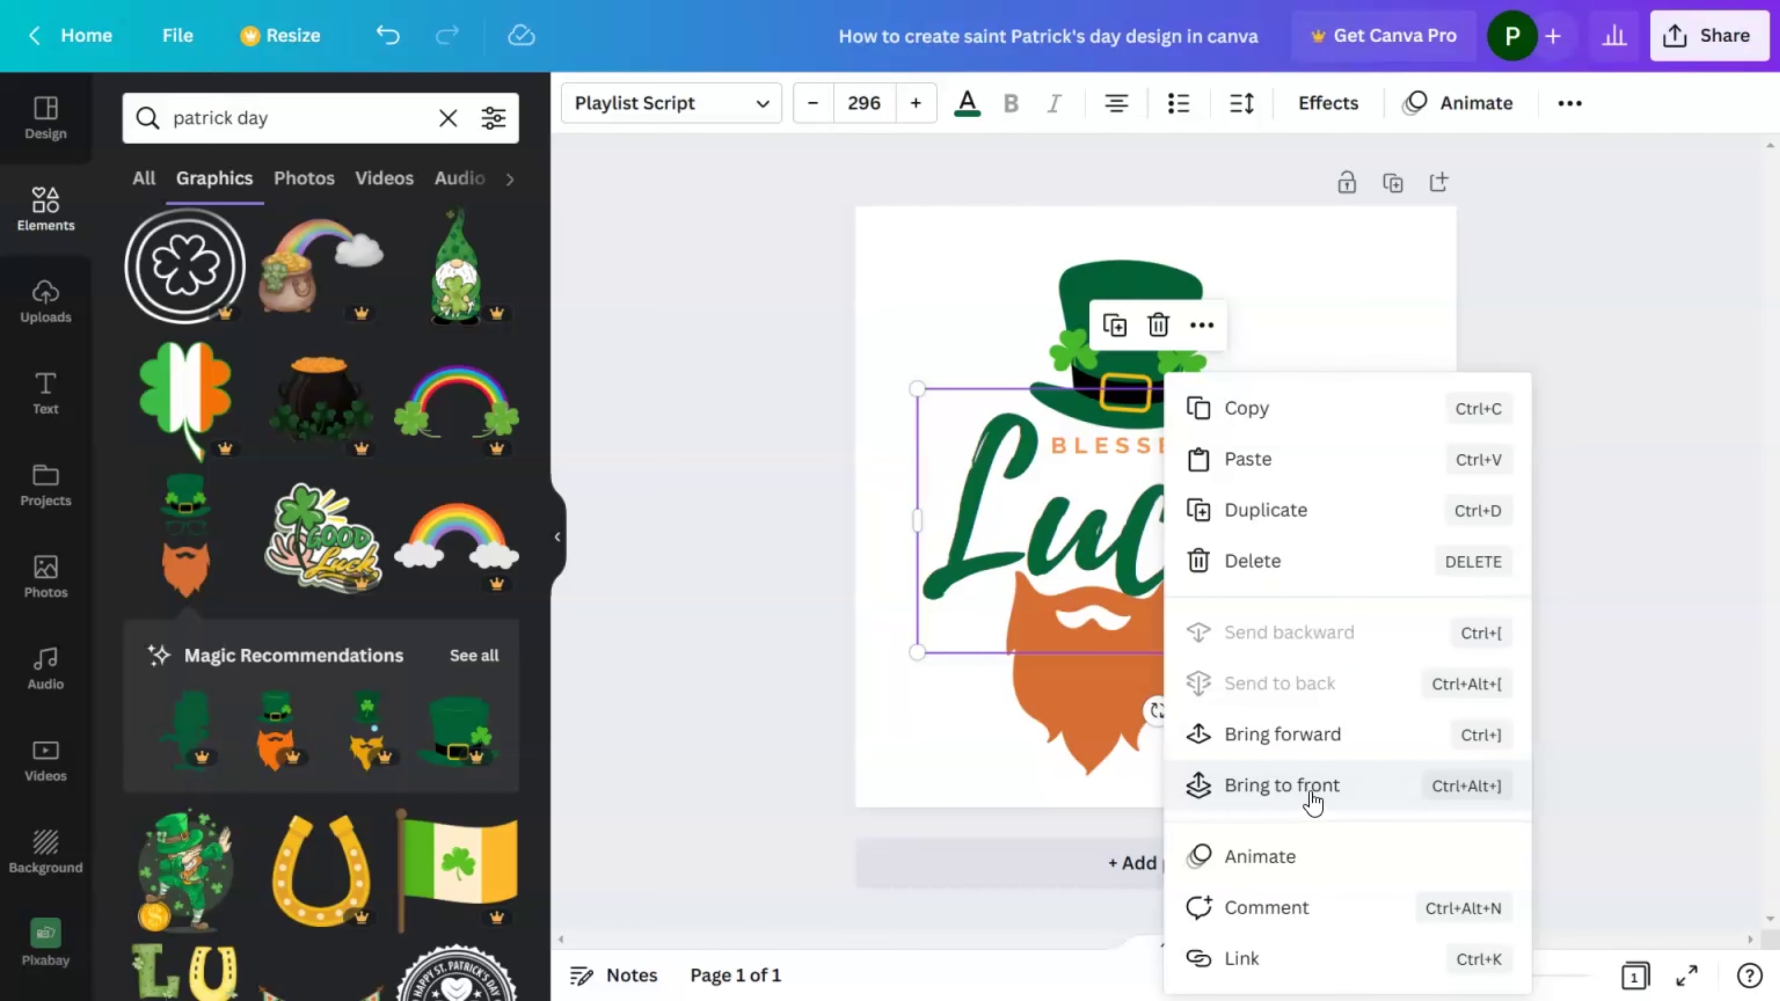
left_click(1335, 735)
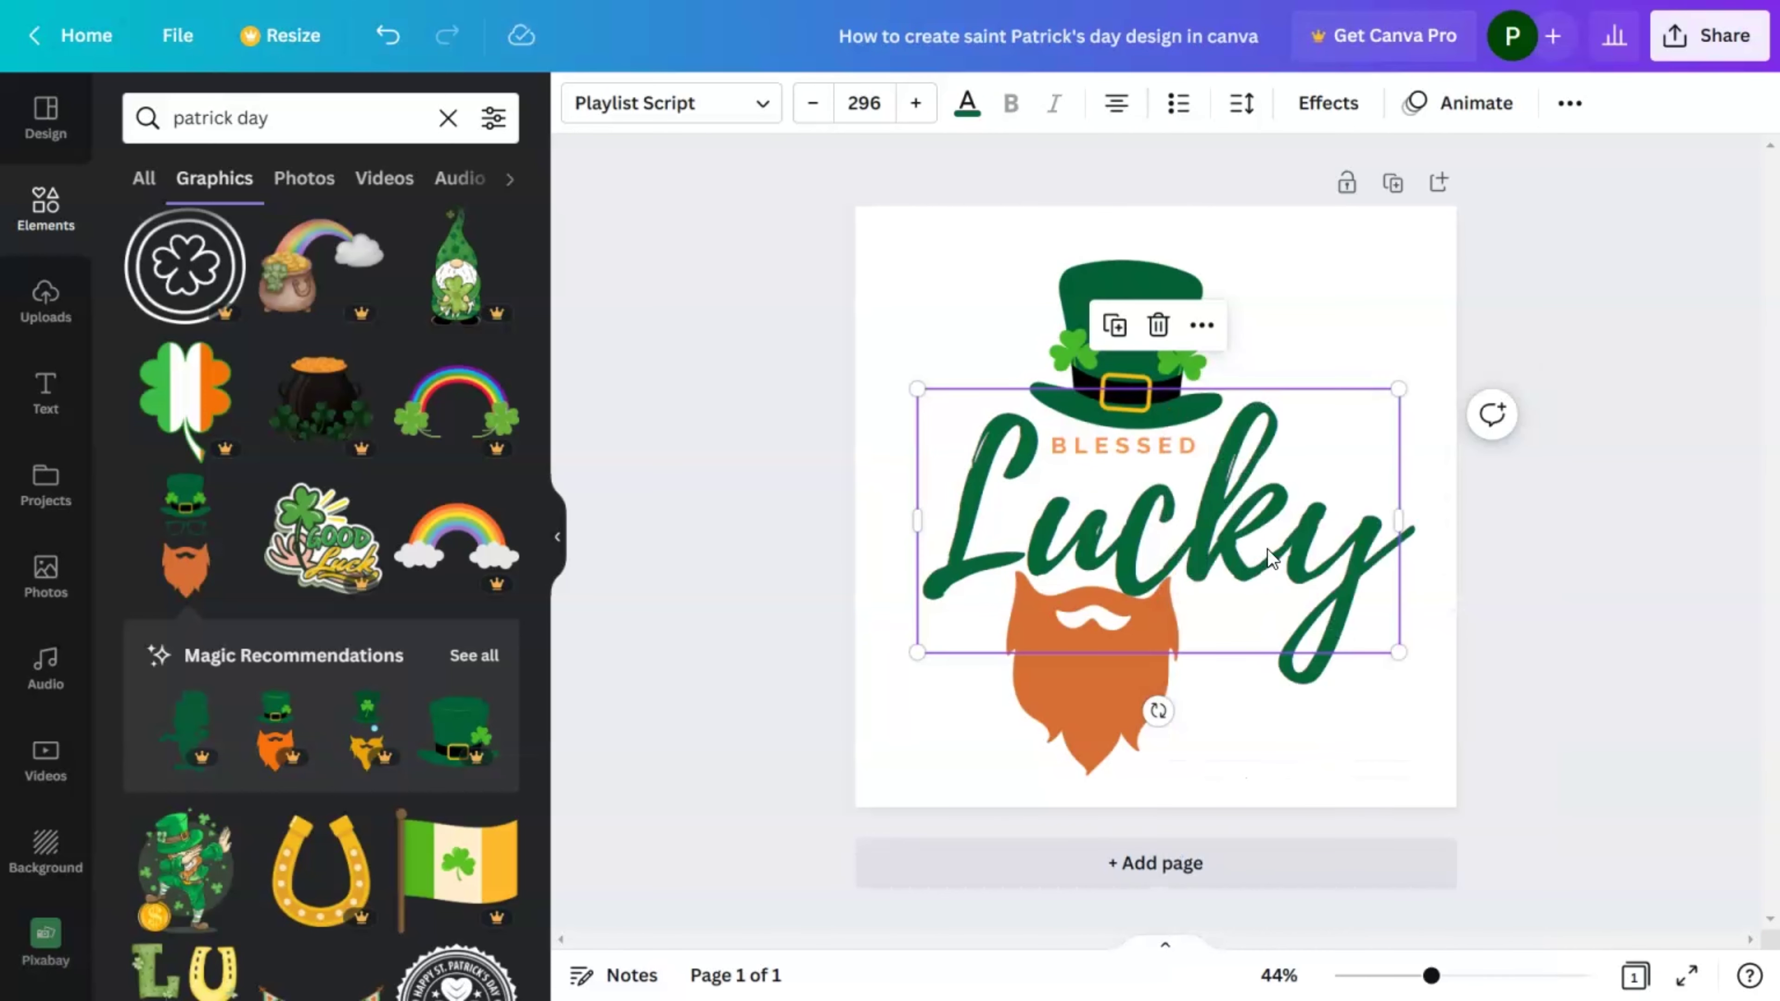
Nudge the BLESSED text slightly down and right, and tilt the beard graphic slightly clockwise
left_click_drag(1166, 445, 1180, 453)
left_click(1263, 747)
left_click(1134, 695)
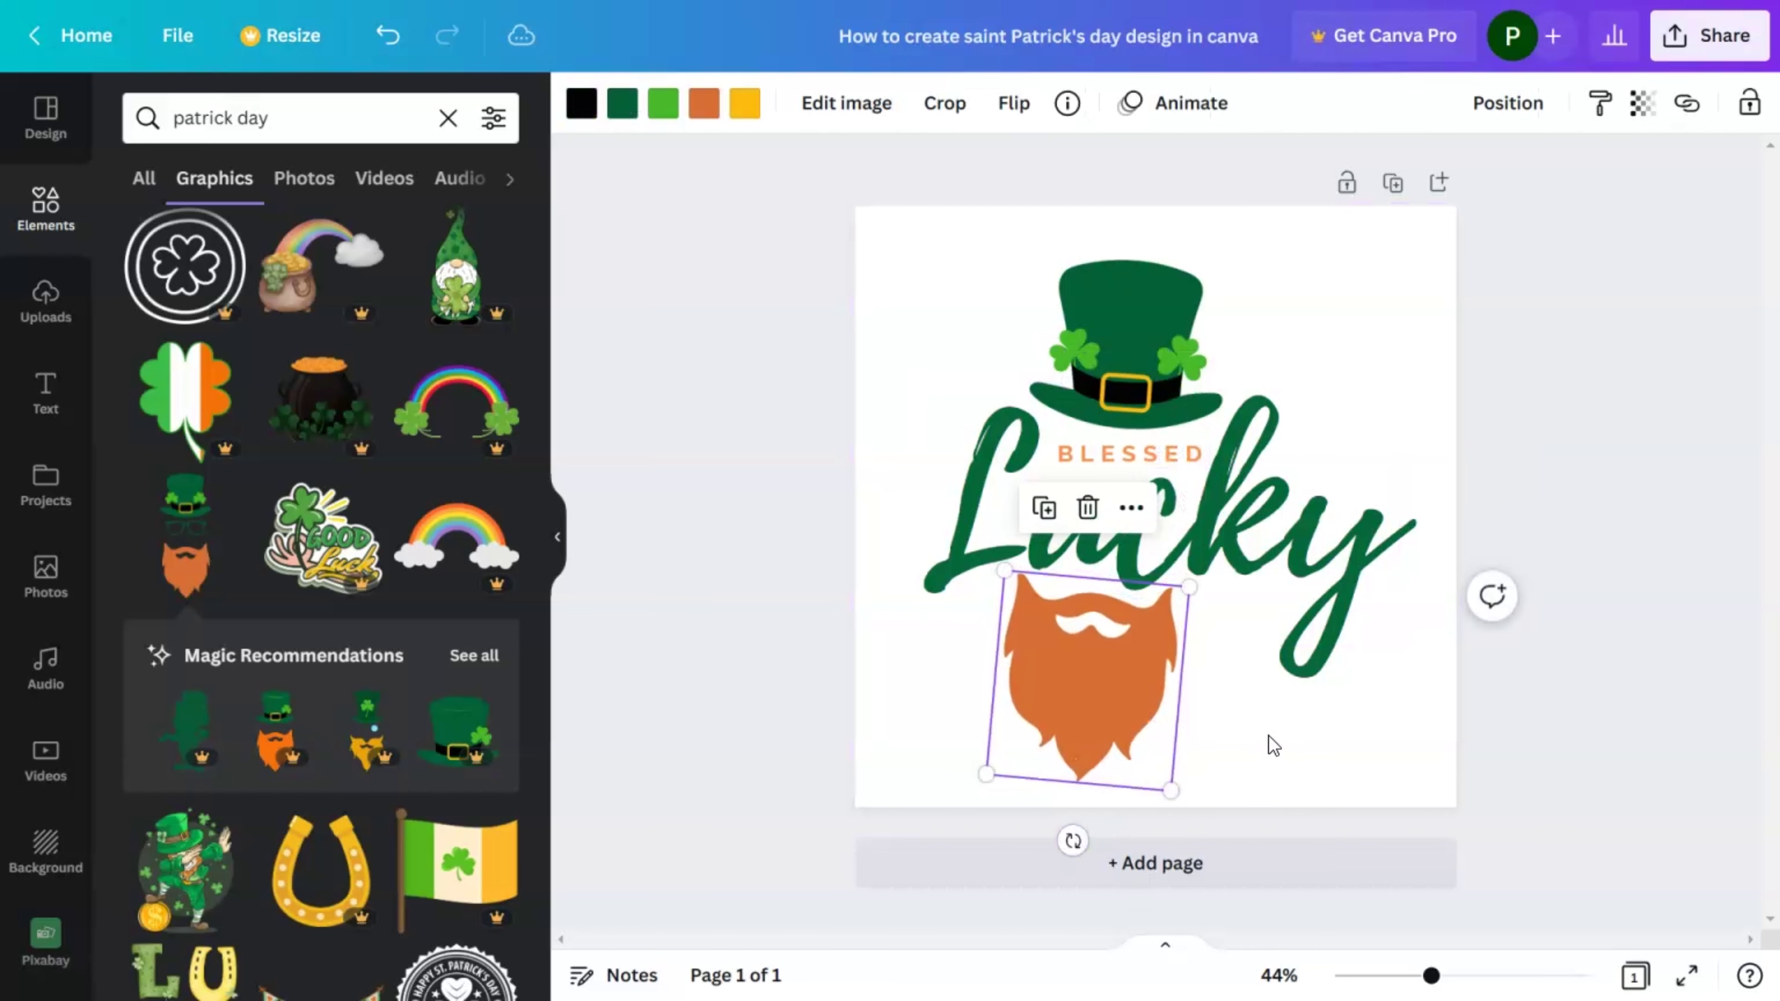
left_click(1281, 759)
Select the hat, both texts and the beard together and move them slightly up on the page
left_click_drag(822, 247, 1395, 785)
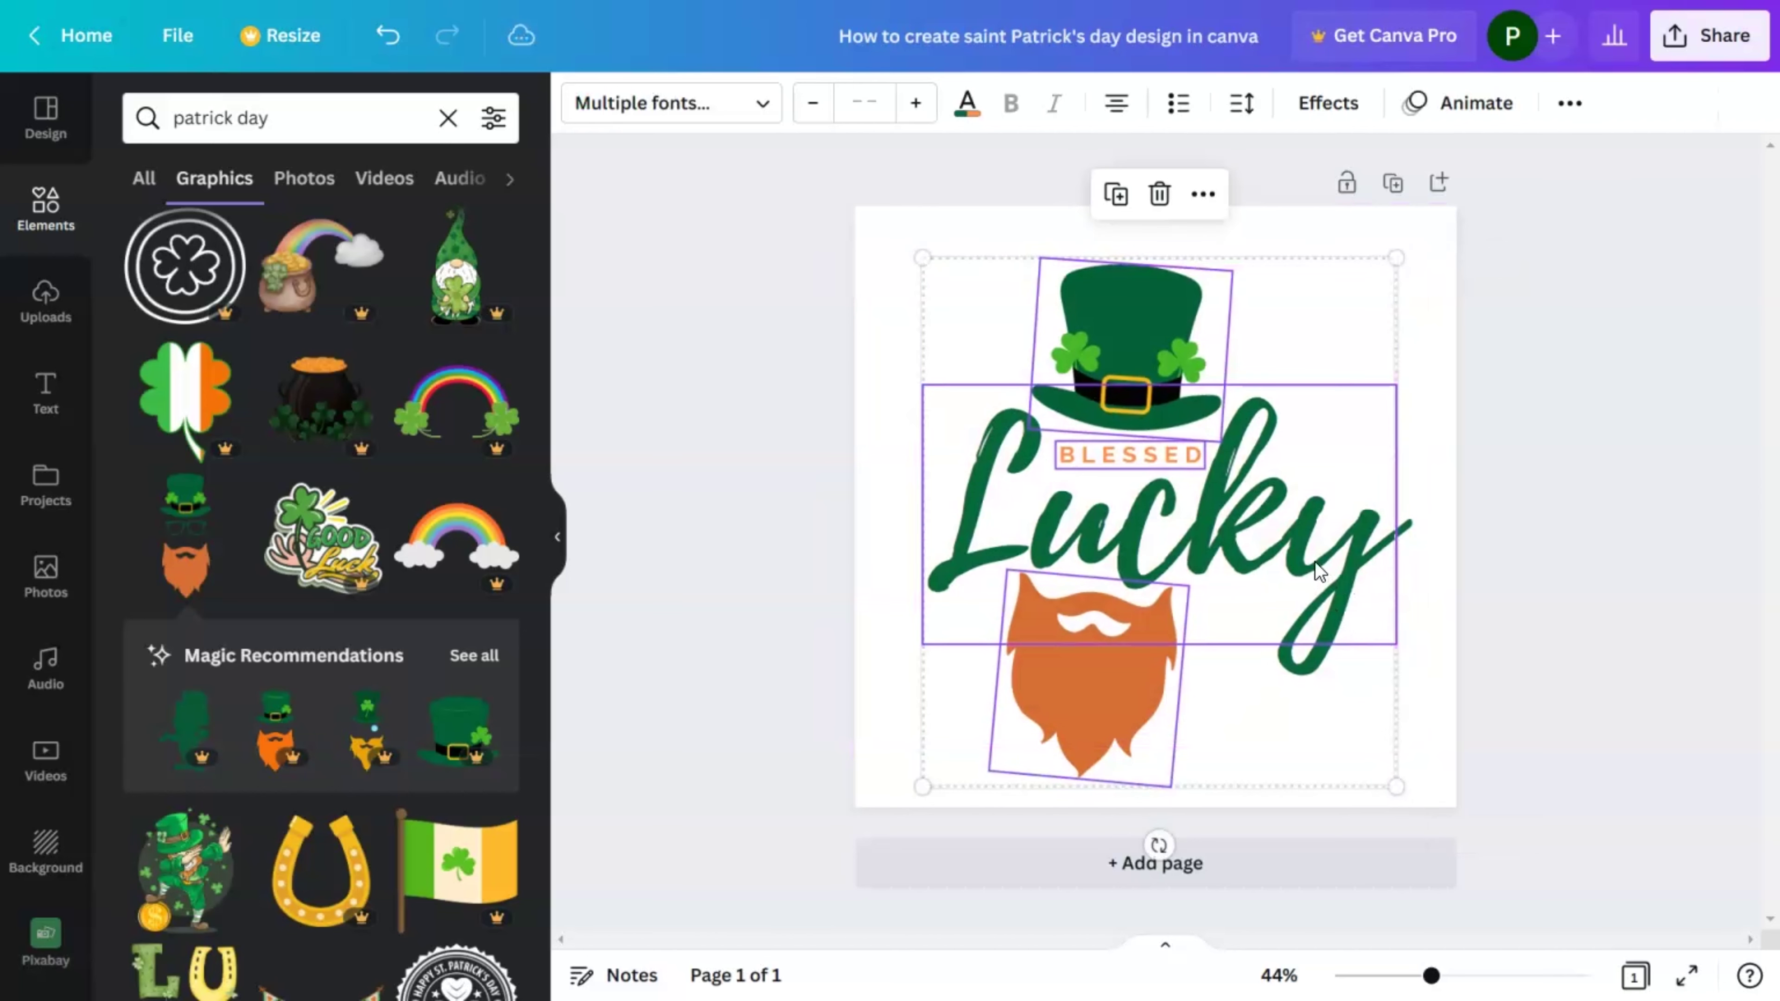
left_click_drag(1338, 581, 1337, 571)
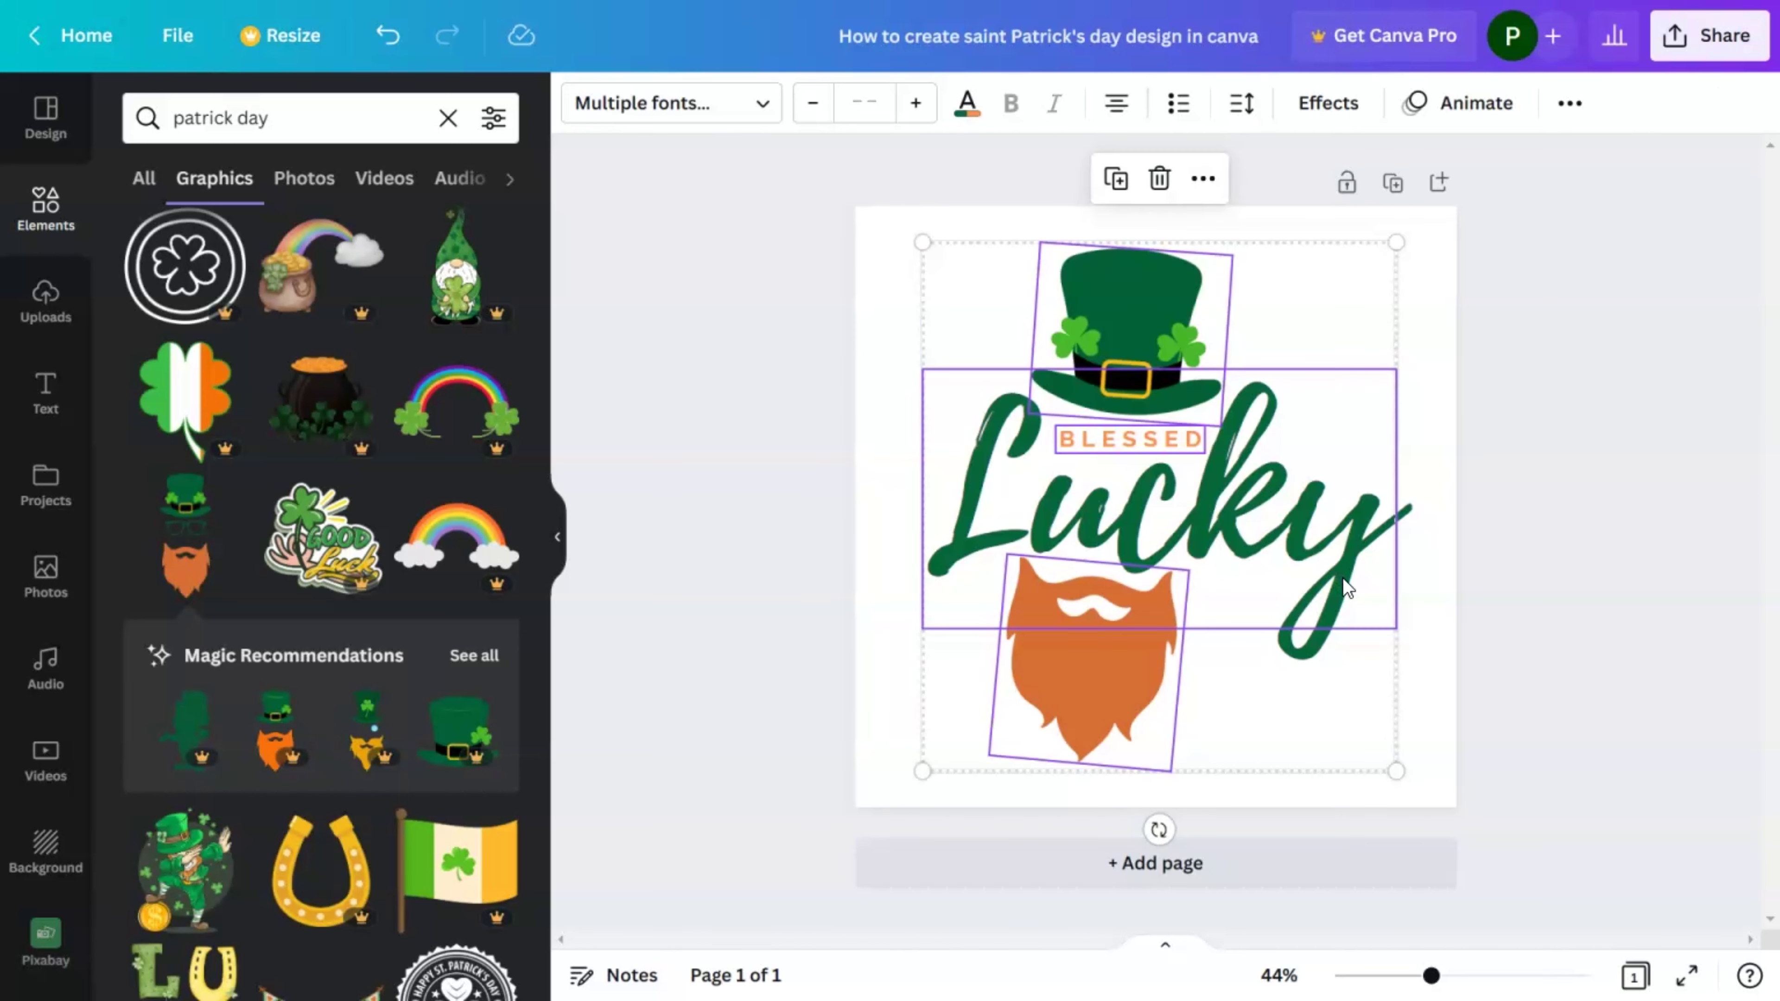
left_click(1584, 666)
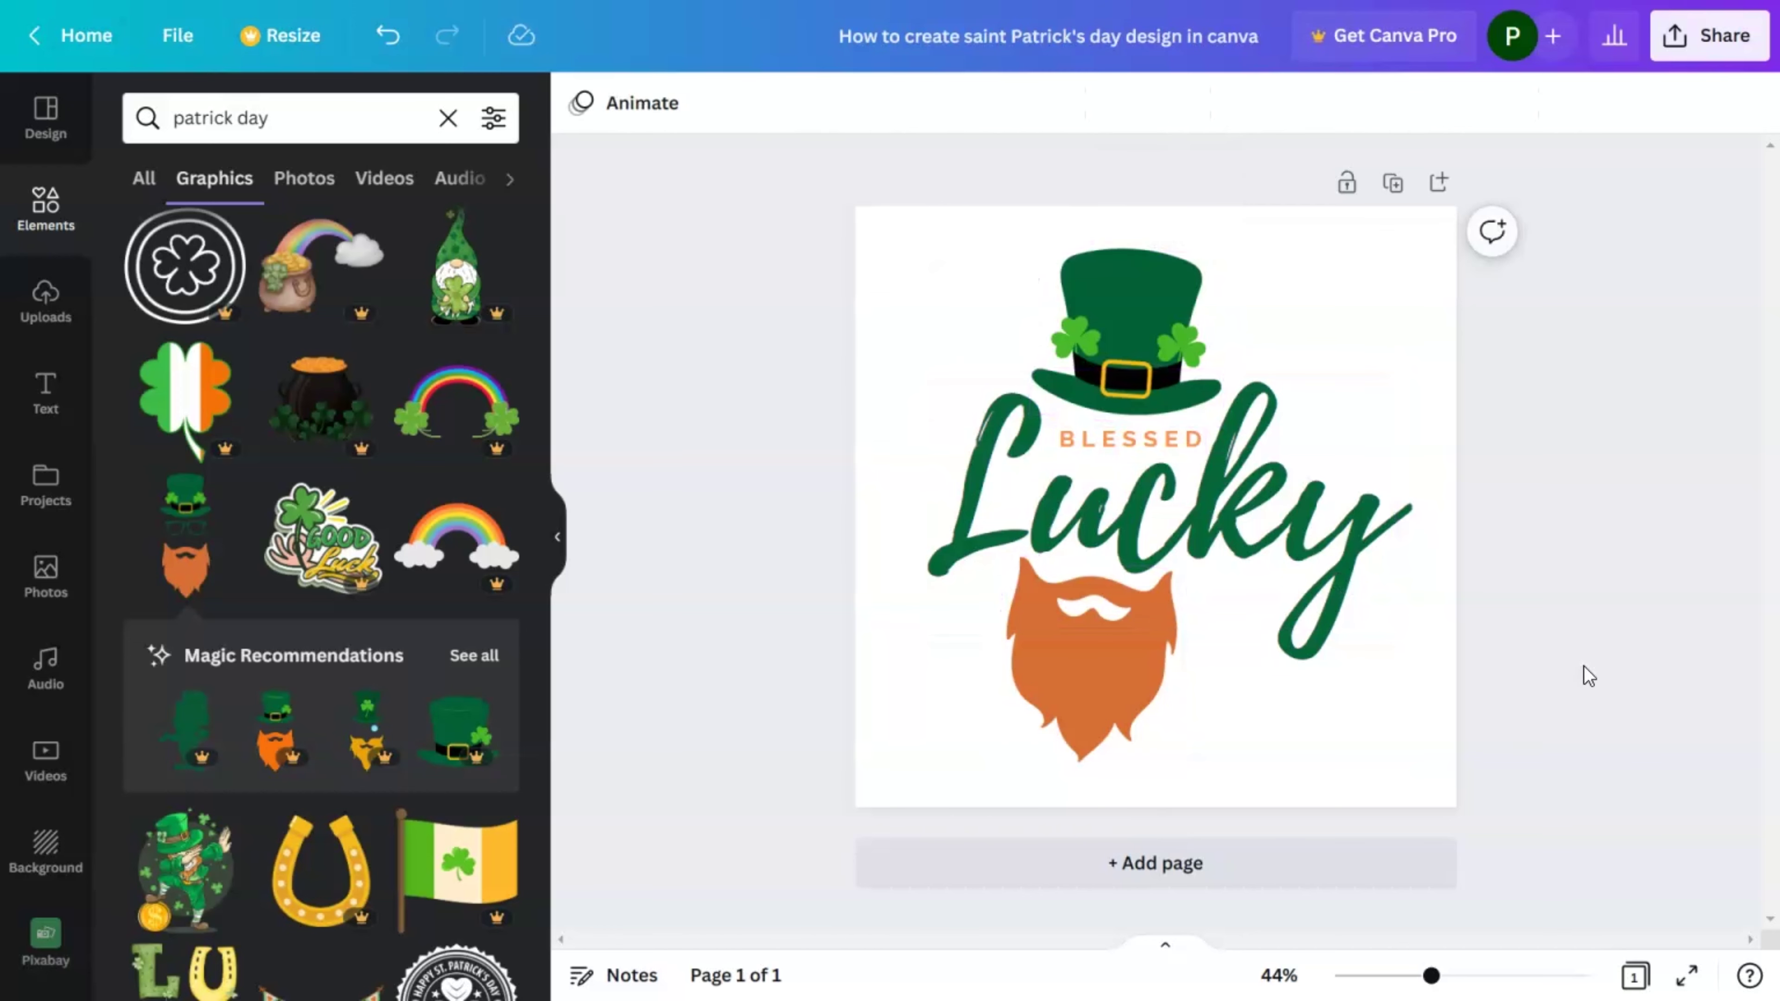
Search the elements library for "watercolor green"
left_click_drag(269, 119, 259, 126)
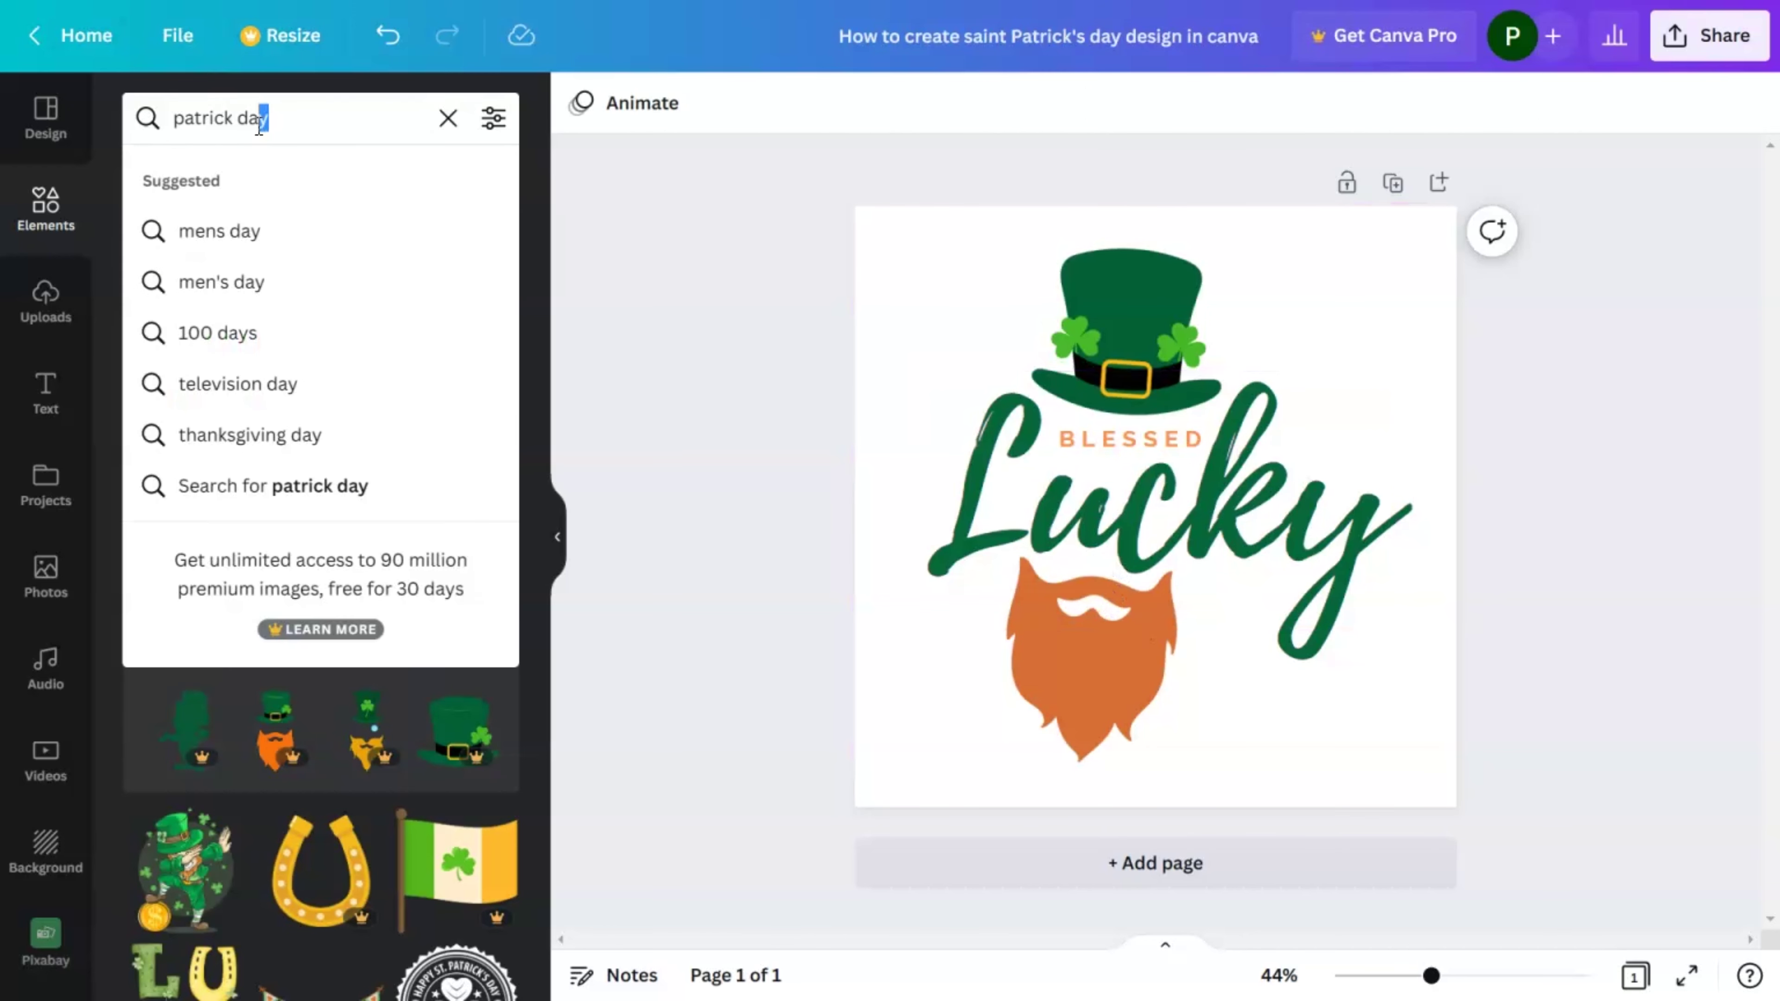
type("wate")
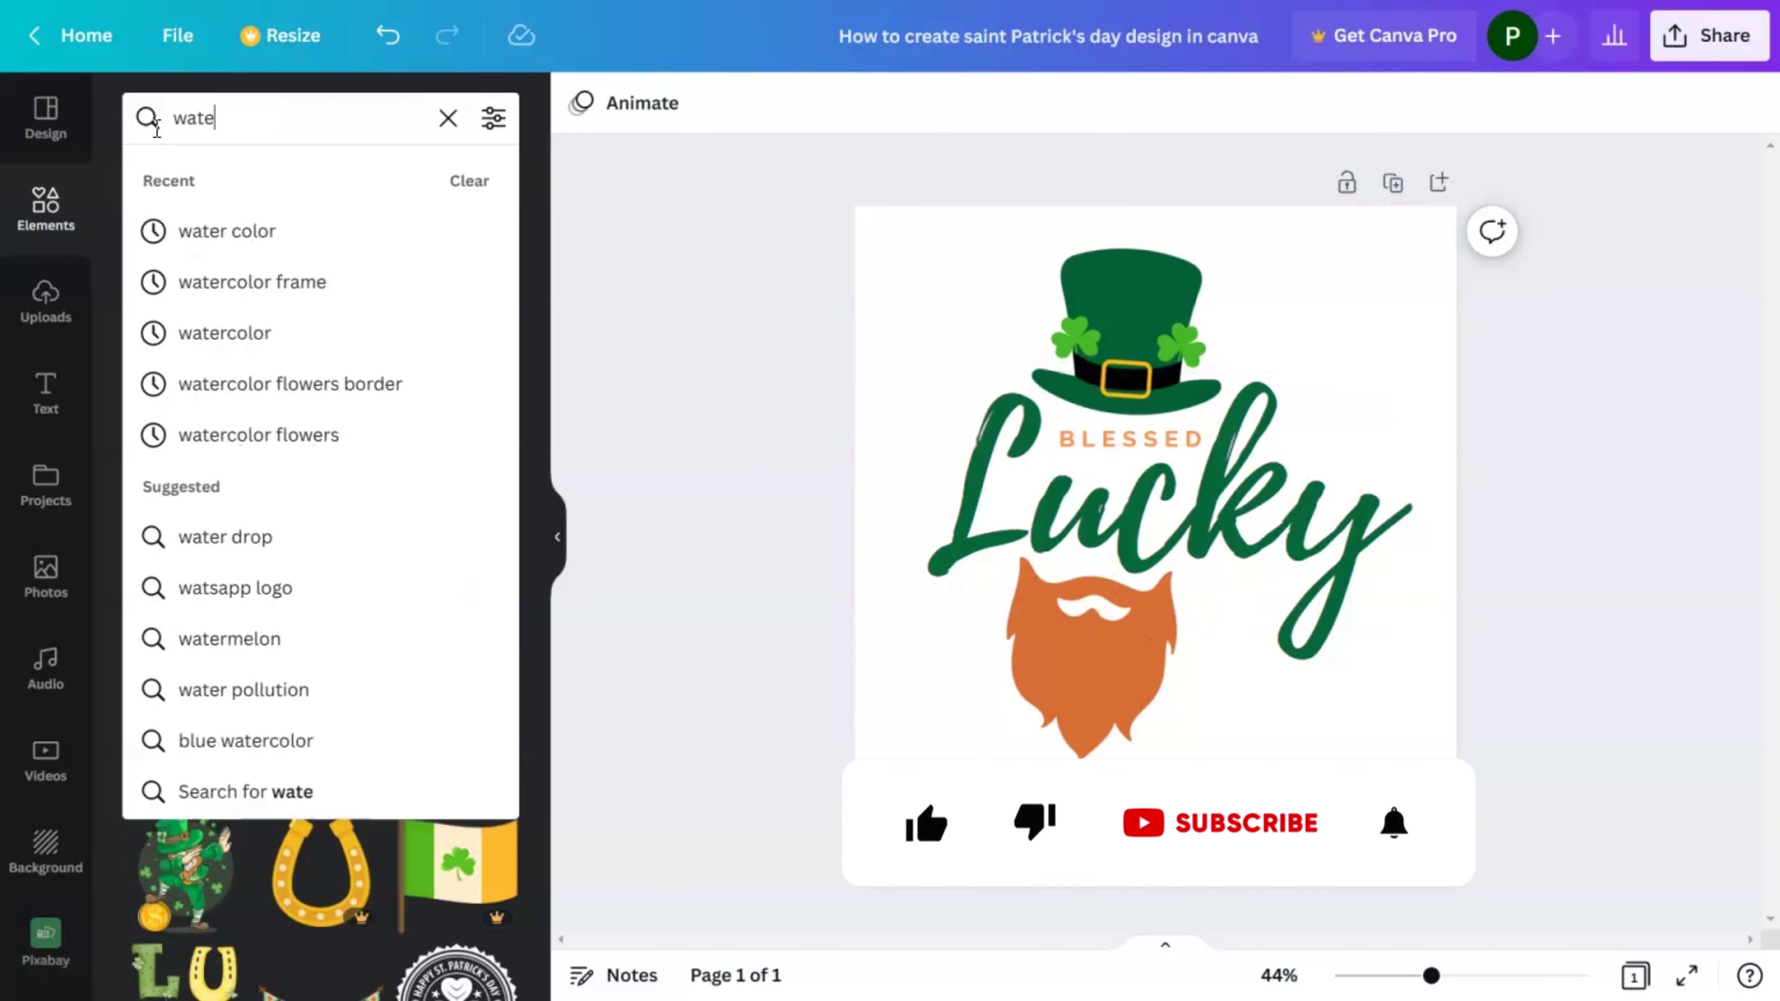
type("rcolo")
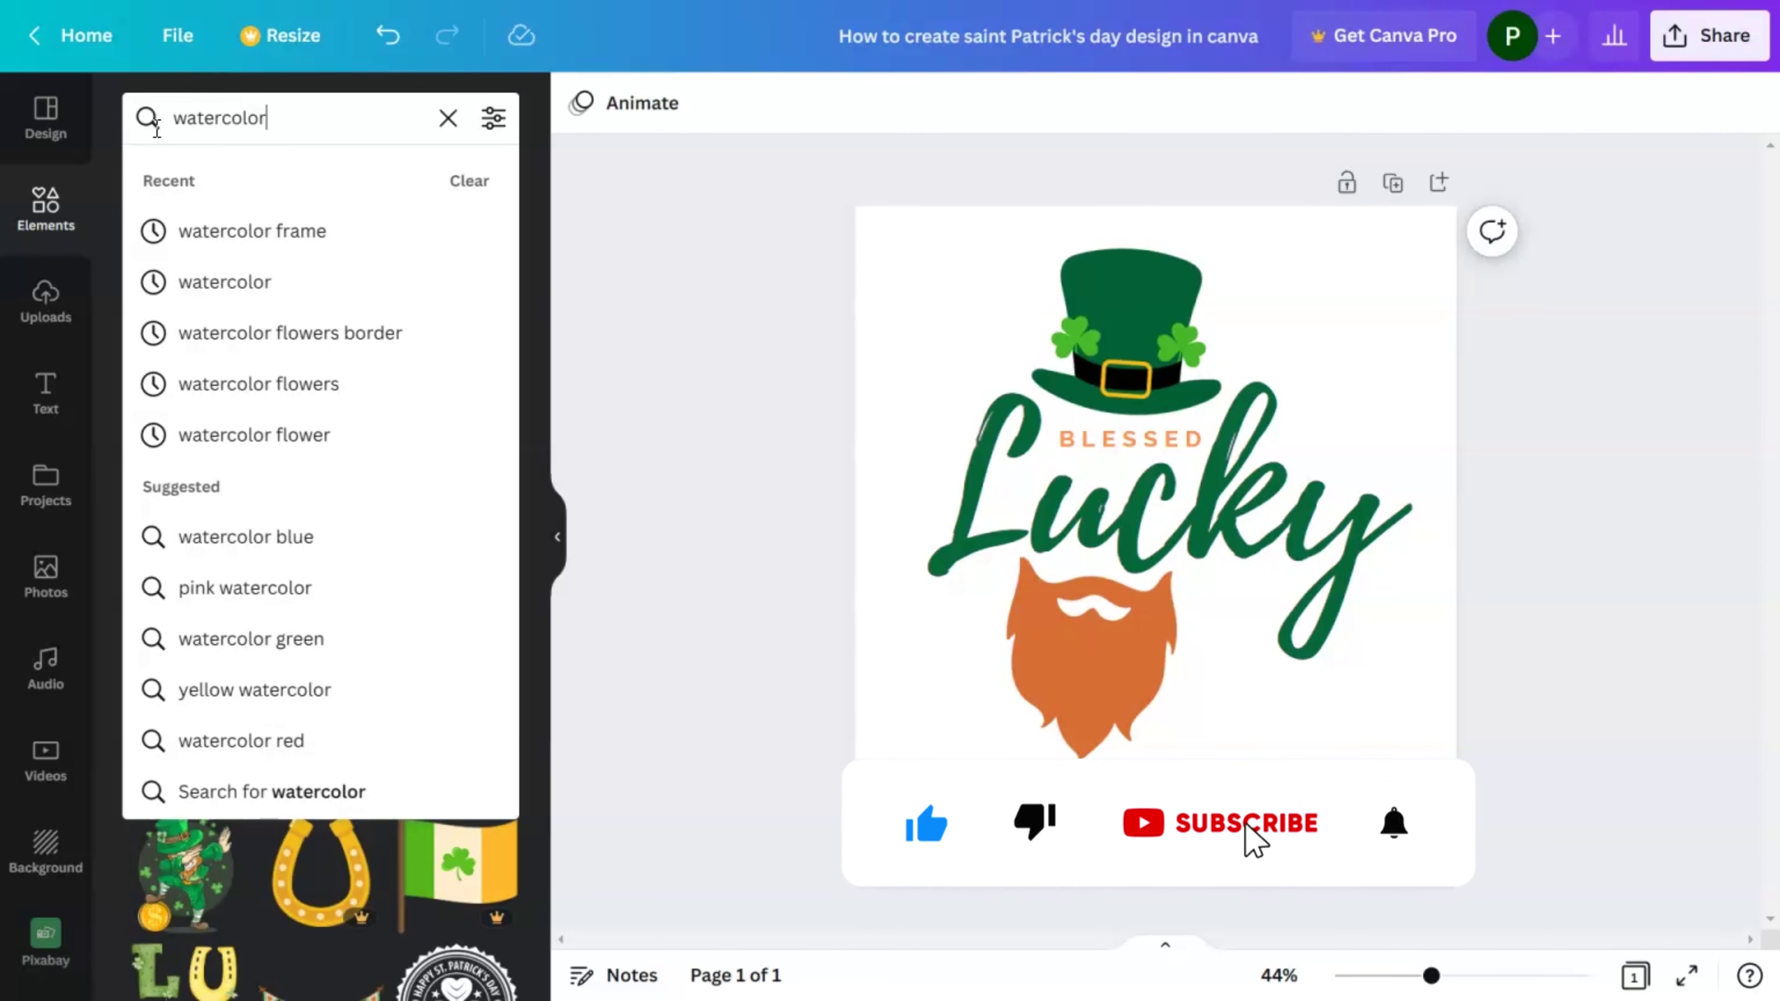
type("r")
key("Return")
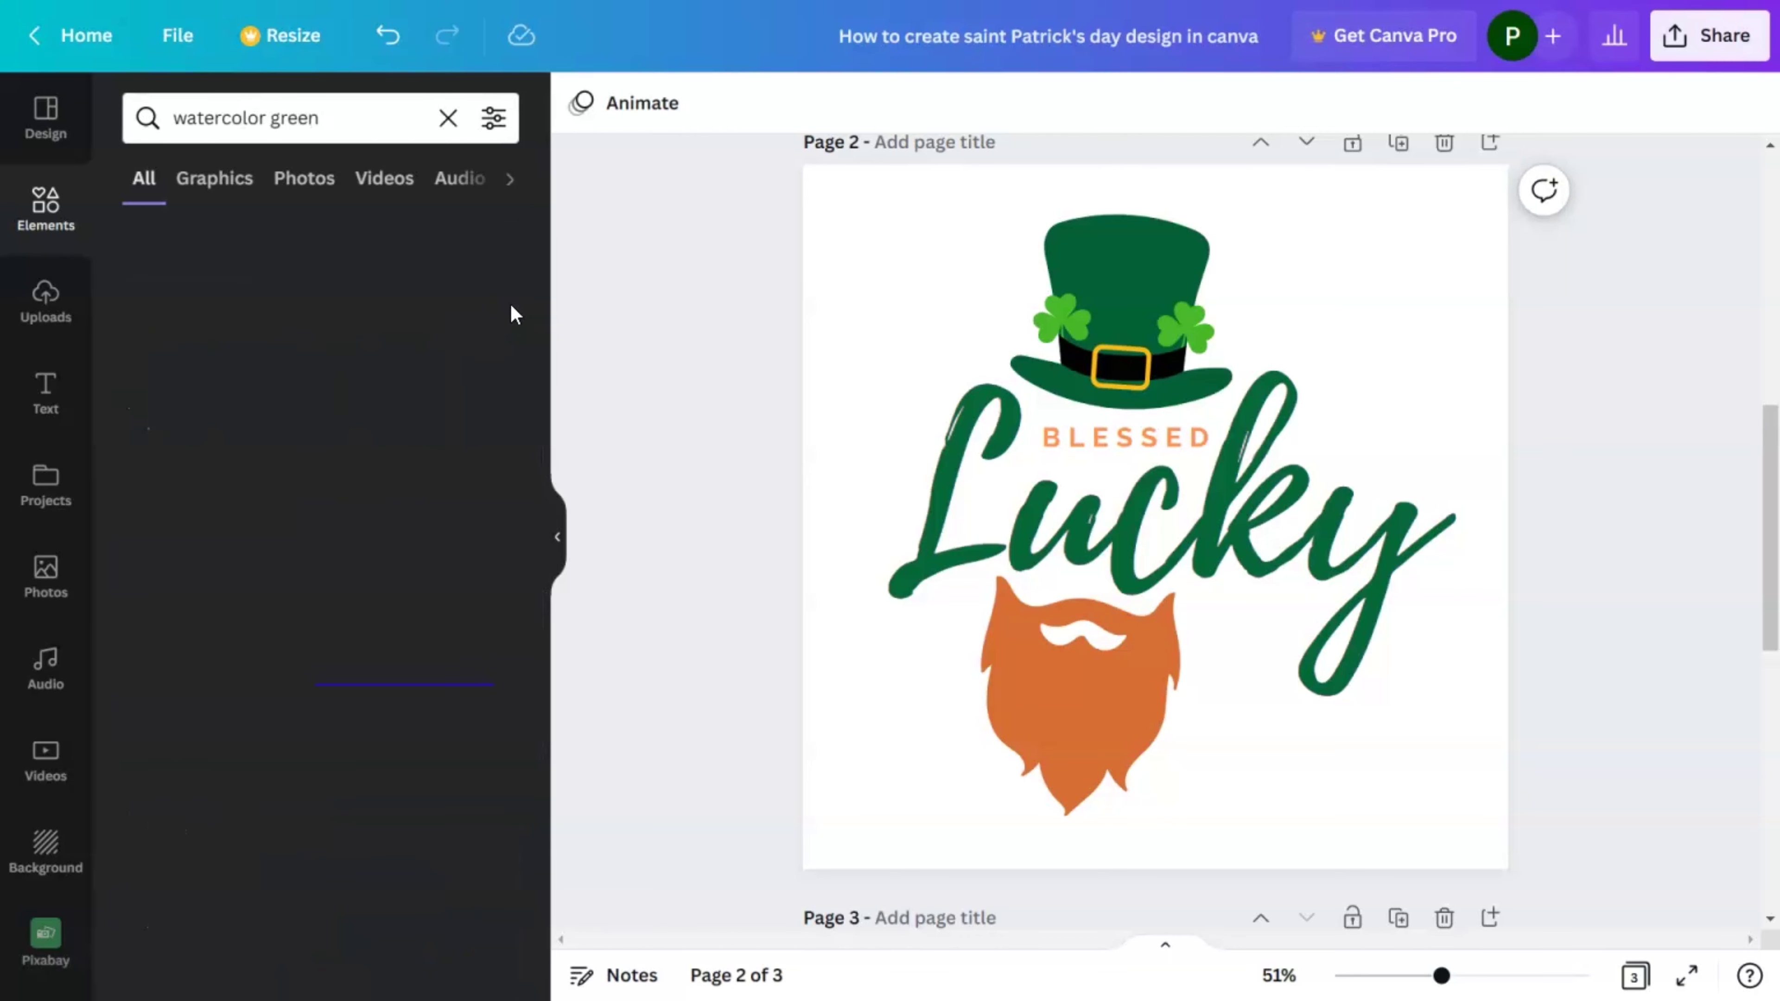
Add the light green watercolor splash, enlarge it and place it over the upper-left corner of the design
left_click(186, 361)
left_click_drag(1329, 462, 1026, 207)
left_click_drag(1125, 525, 1206, 561)
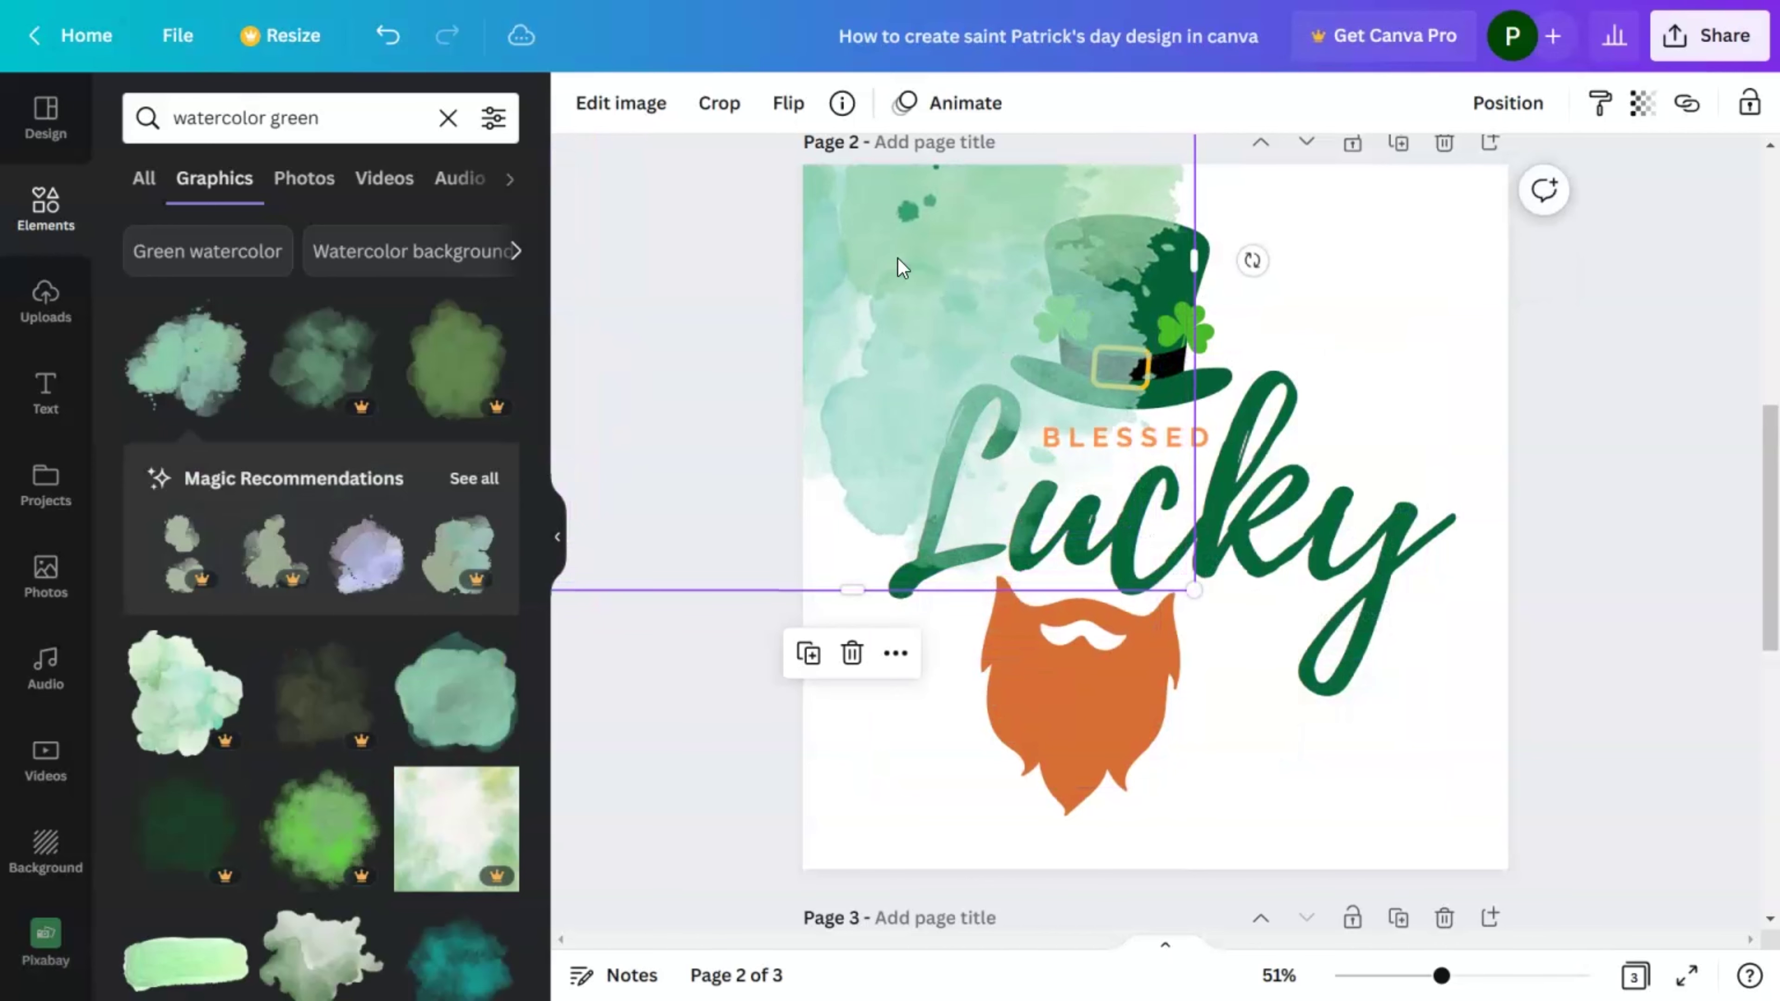
left_click_drag(896, 259, 839, 265)
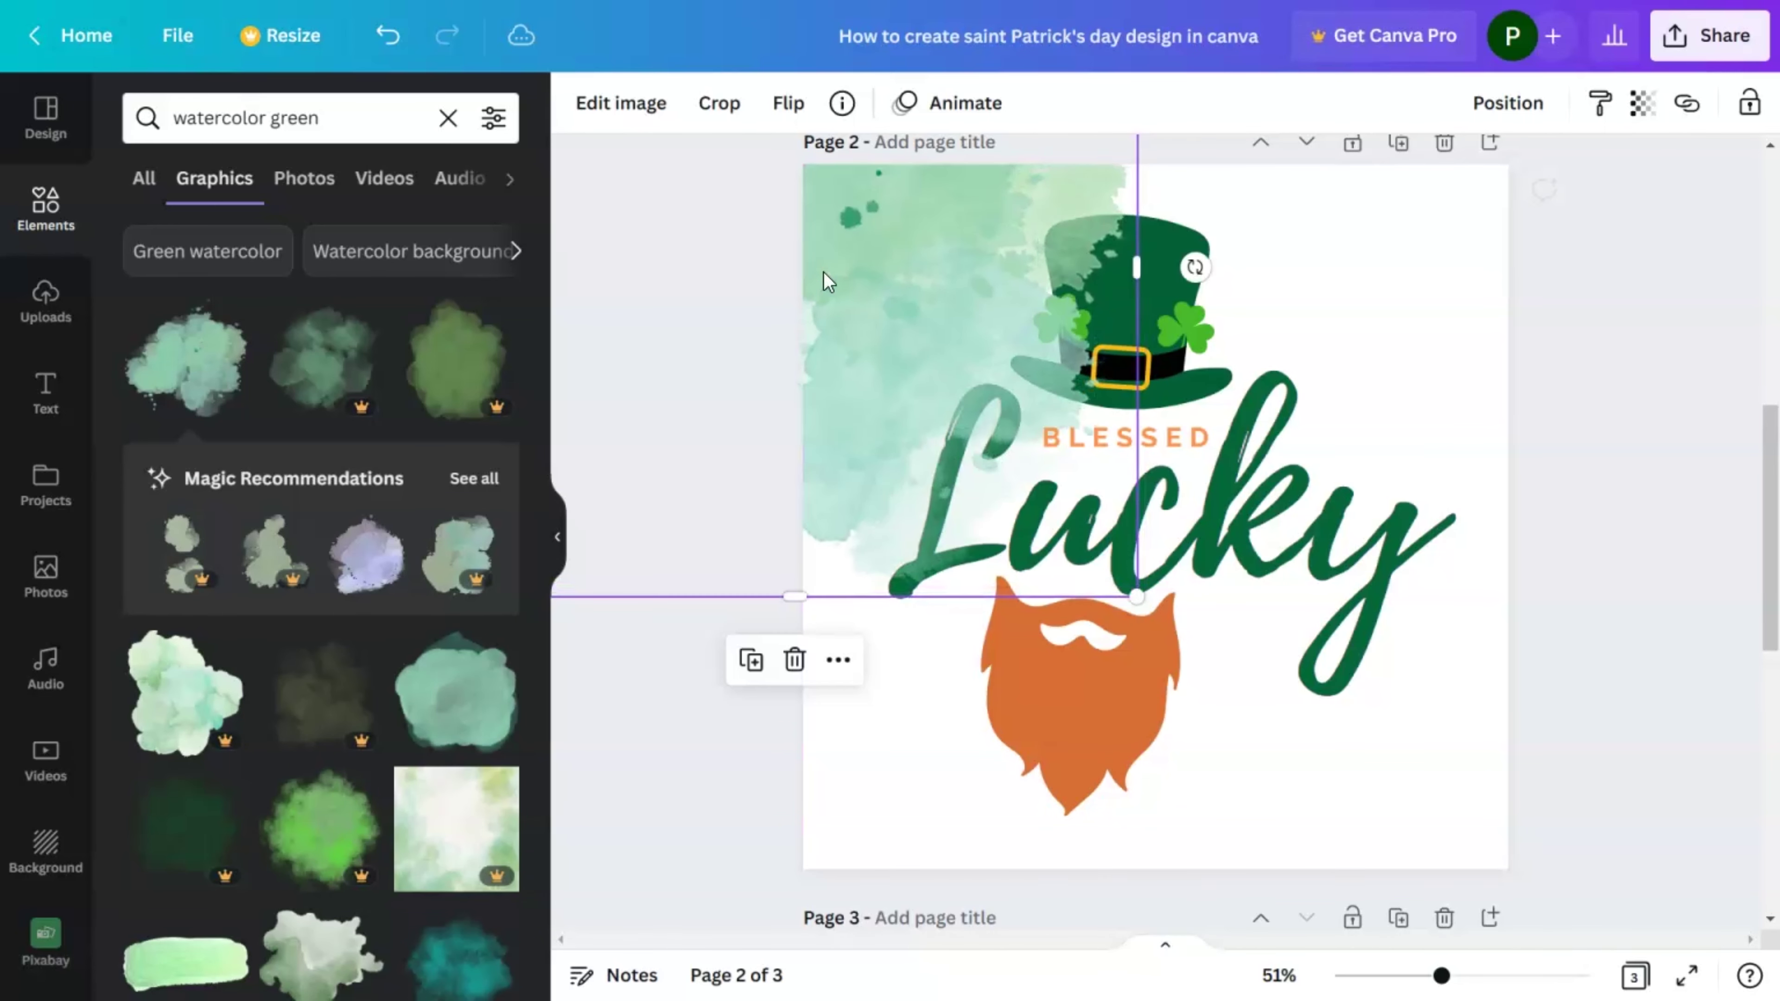
Search the graphics for "watercolor orange"
double_click(295, 117)
type("o")
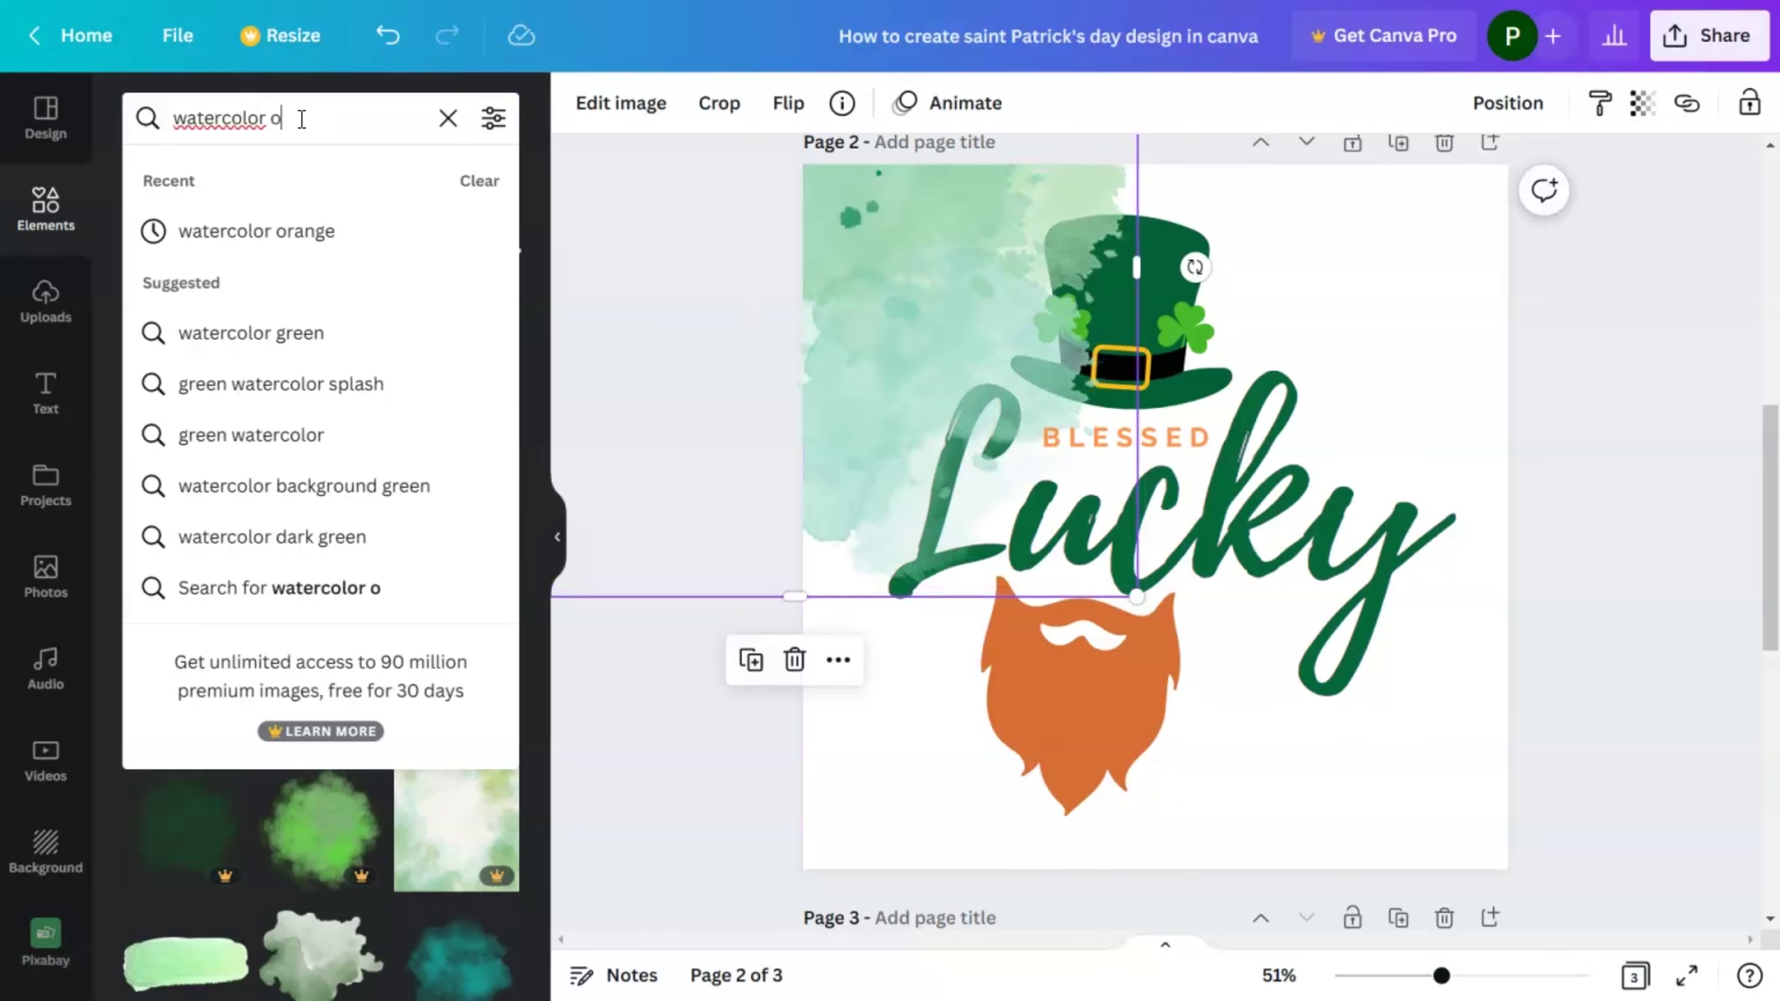
type("range")
key("Return")
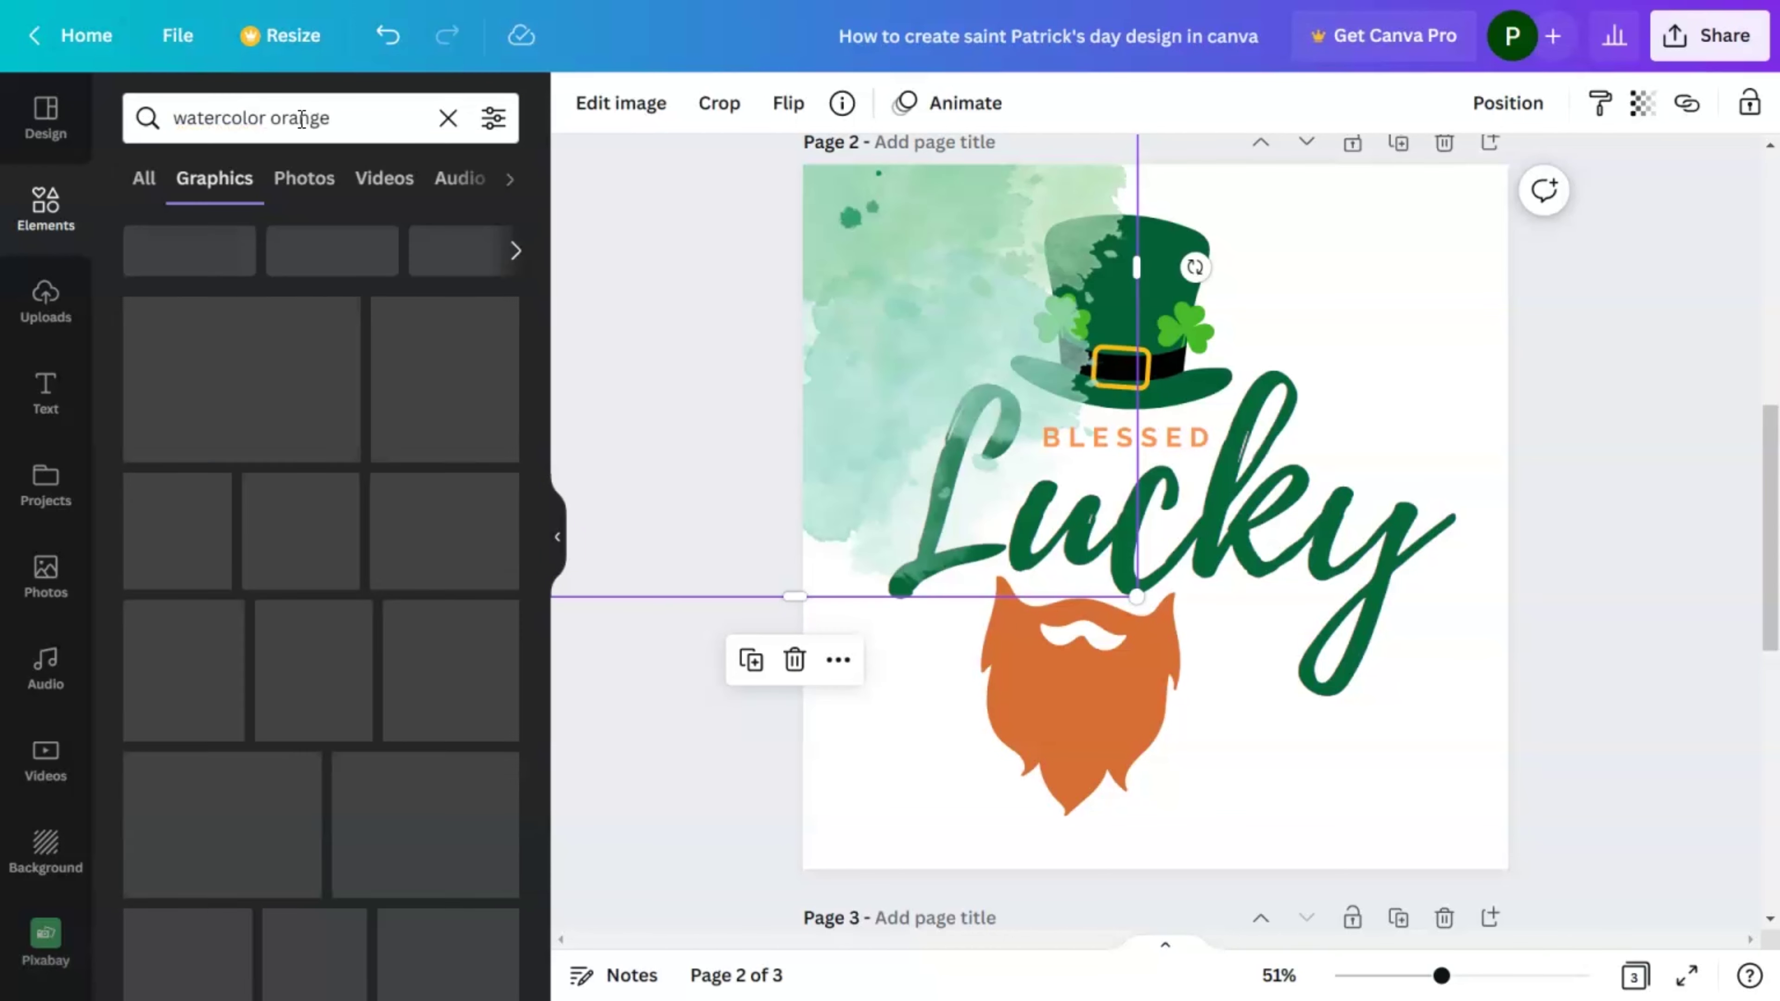
Add the orange watercolor splash, enlarged over the lower-right corner of the design, and rotate it clockwise
scroll(443, 582, "down", 5)
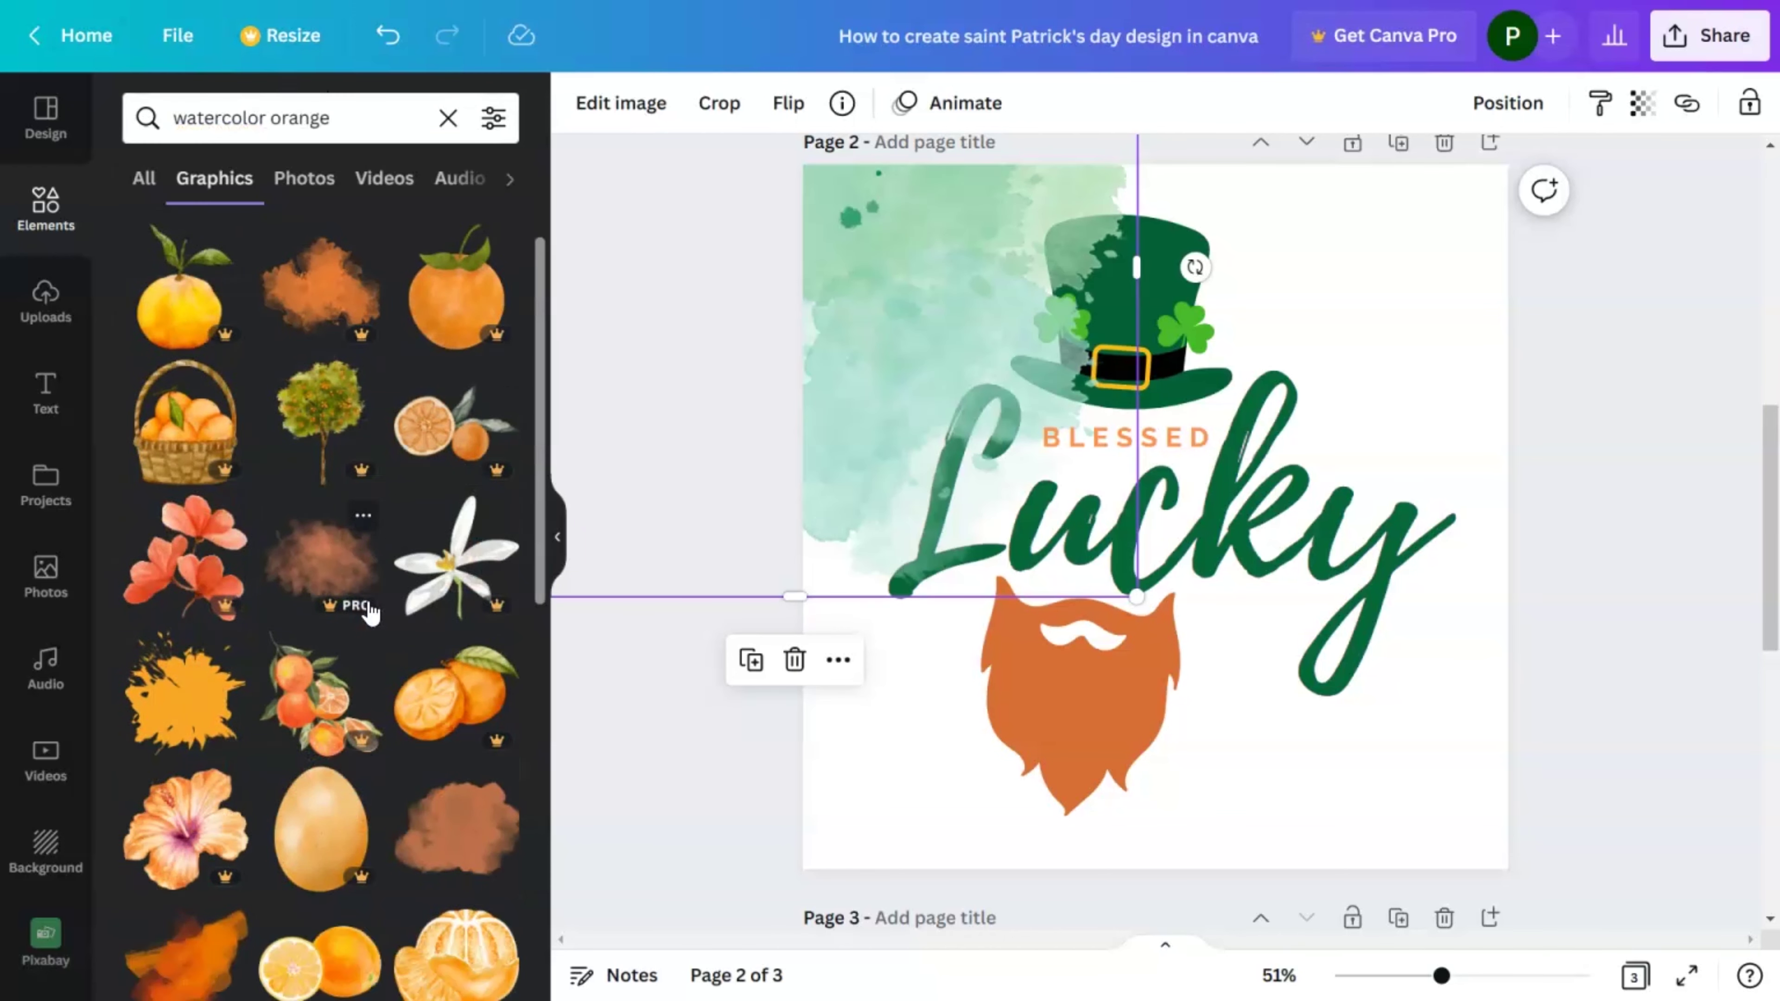
left_click(457, 533)
left_click_drag(1314, 435, 1519, 610)
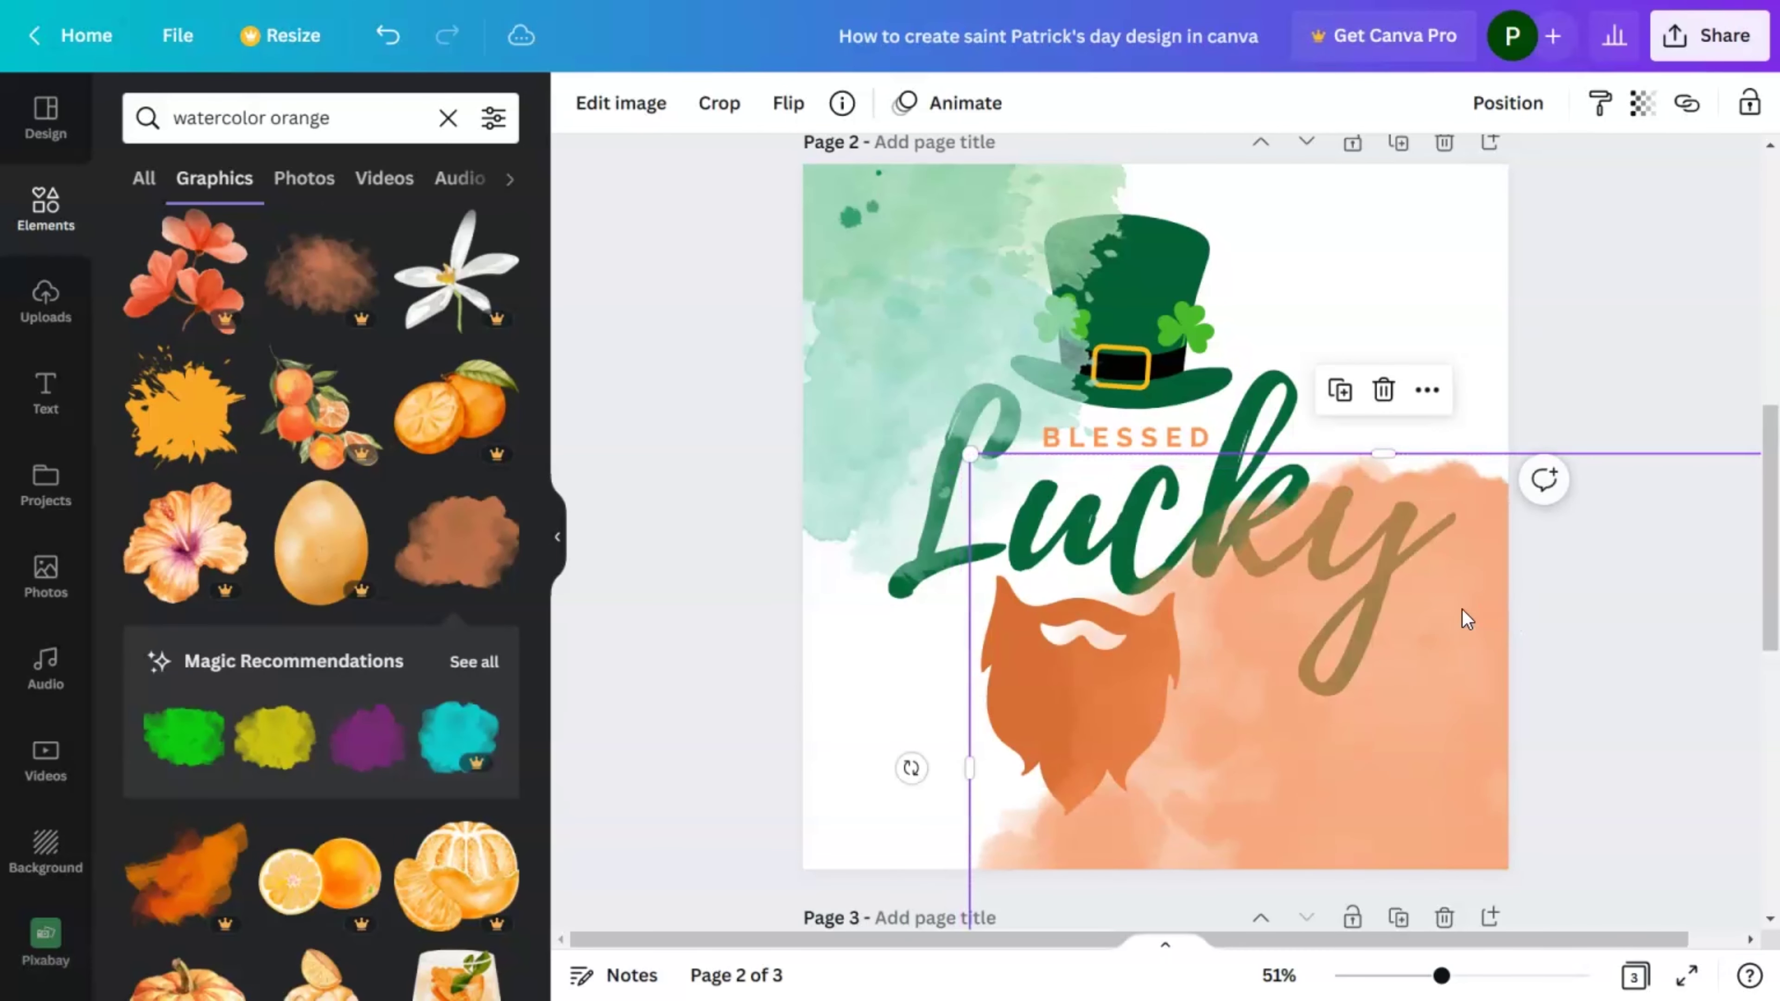
left_click_drag(925, 732, 1022, 477)
Rotate the green watercolor splash and reposition it in the upper-left corner of the design
scroll(1022, 477, "down", 2)
scroll(1021, 477, "up", 4)
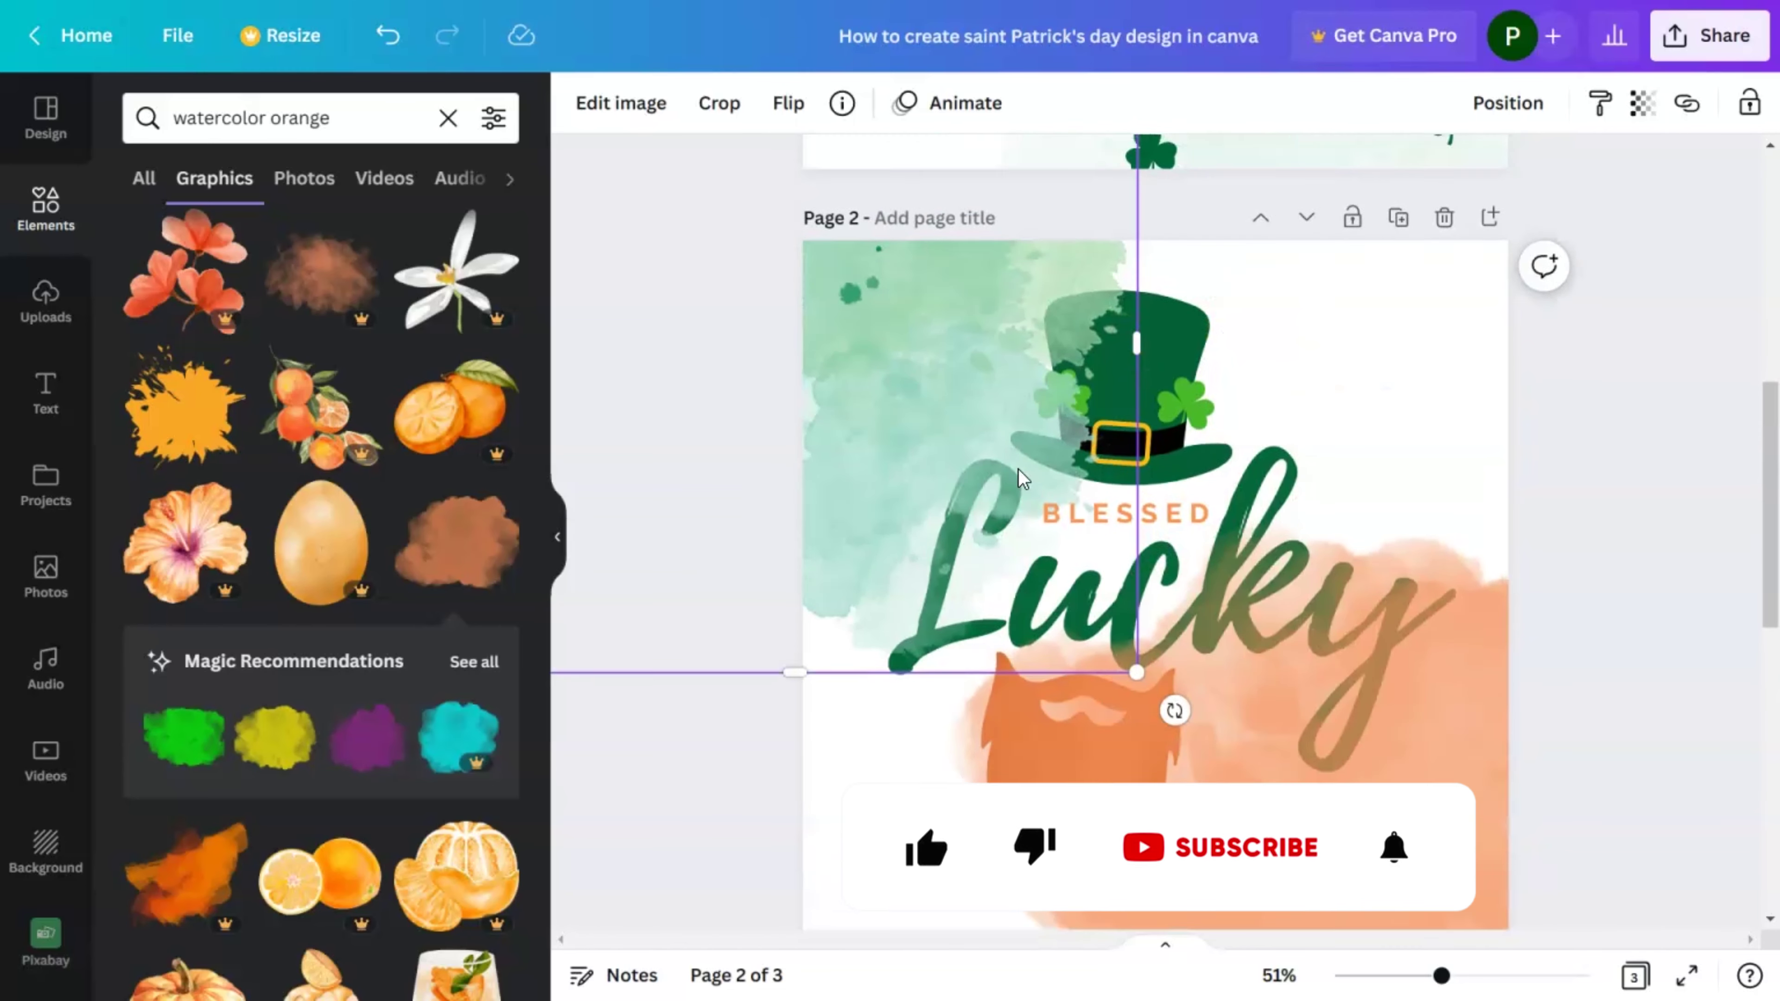
left_click_drag(1137, 718, 1168, 755)
left_click_drag(1203, 409, 871, 521)
left_click_drag(907, 374, 882, 375)
Send the green and orange watercolor splashes to the back, behind the lettering, hat and beard
left_click(1366, 828, "shift")
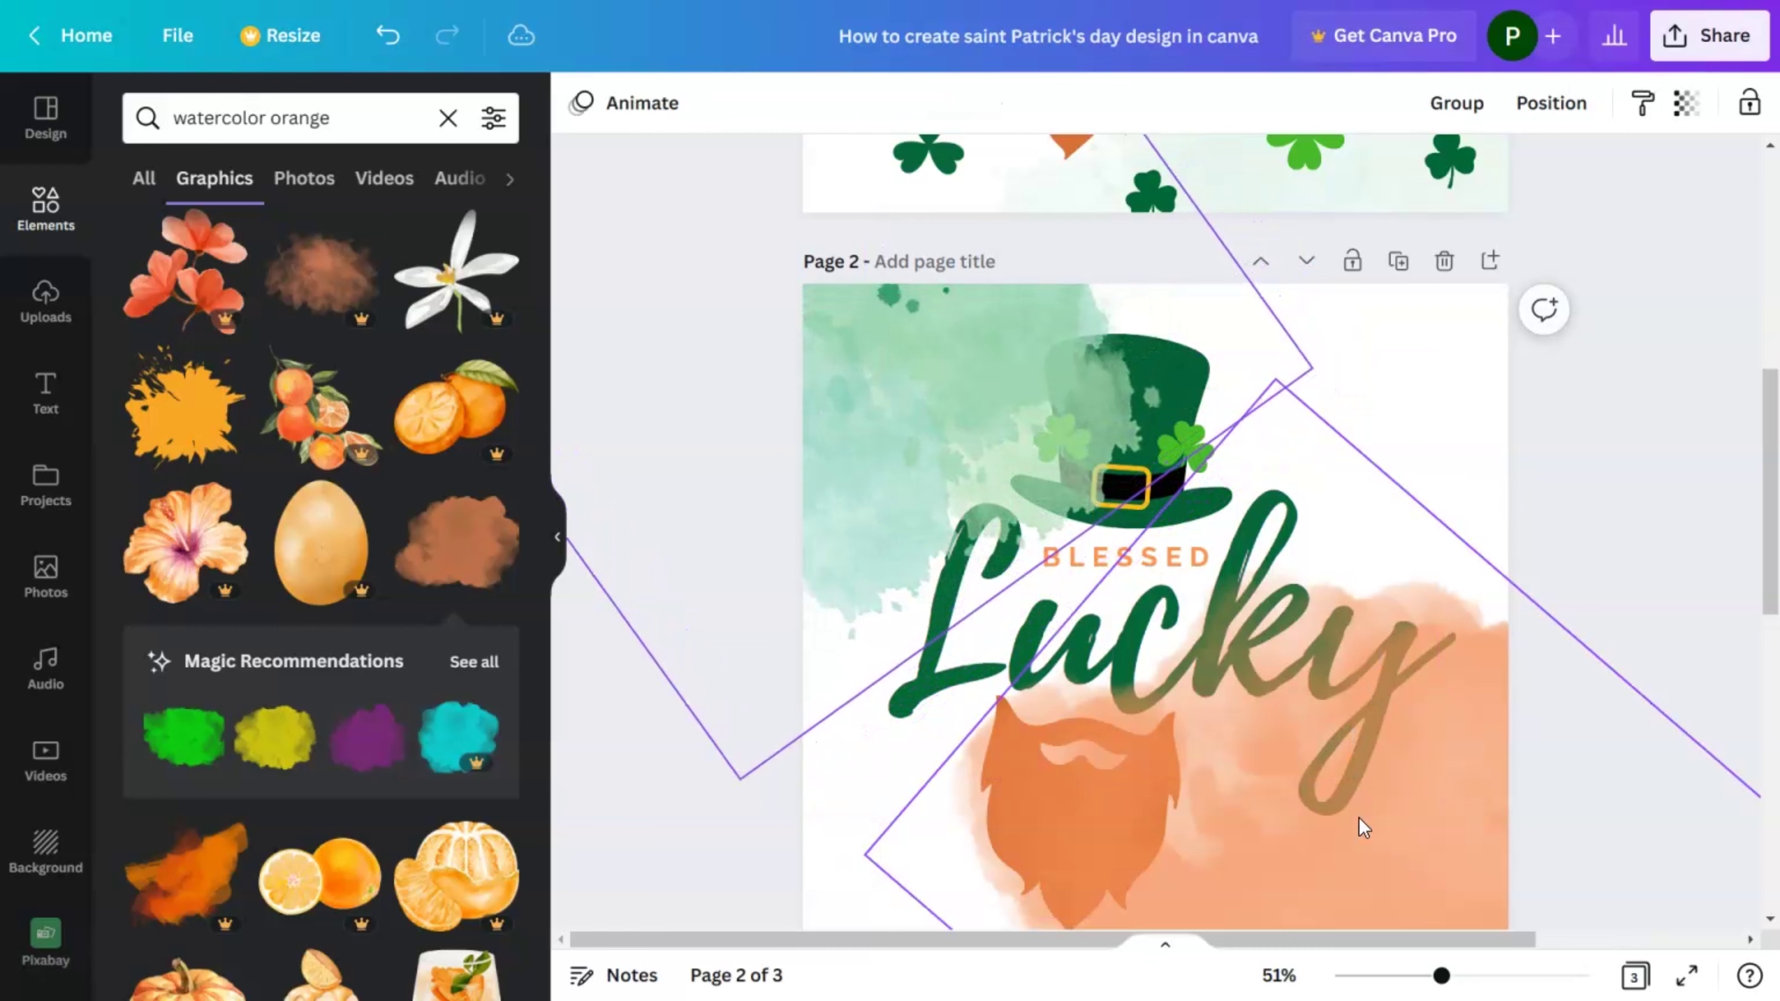
right_click(1366, 827)
left_click(1479, 745)
right_click(1479, 747)
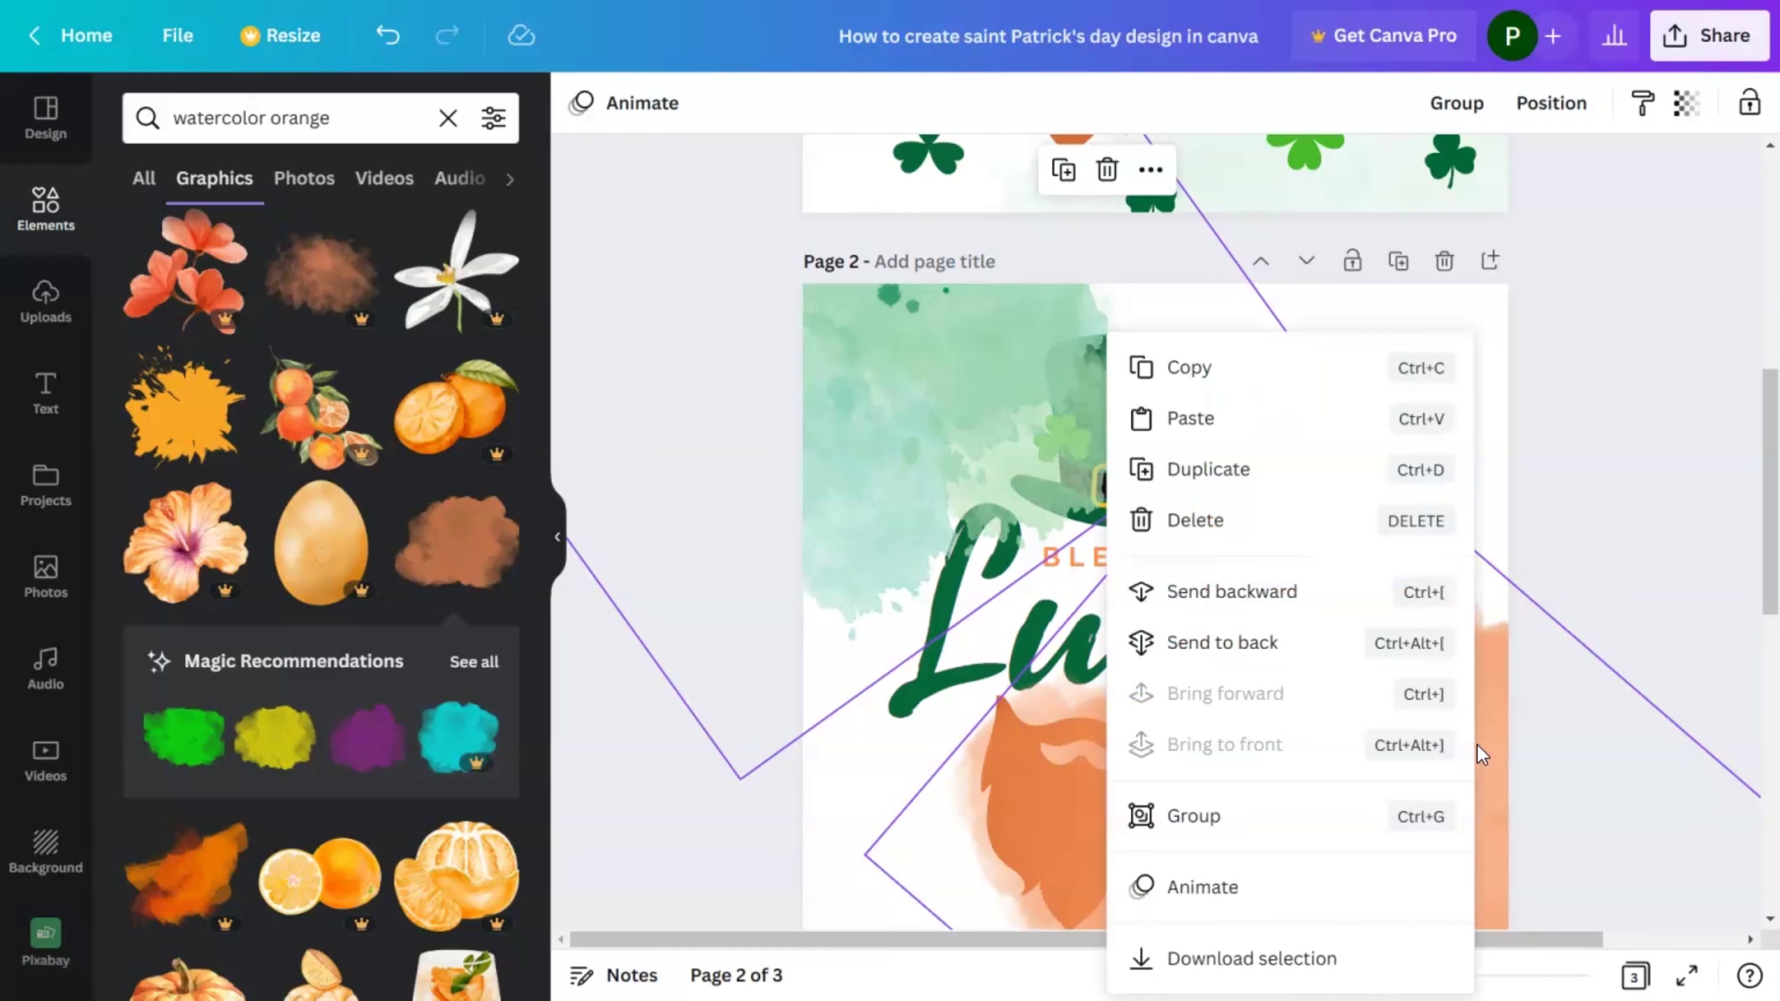
left_click(1435, 642)
left_click_drag(1776, 519, 1777, 554)
left_click(1629, 426)
Set the transparency of both watercolor splashes to about 34
left_click(1459, 743)
left_click(871, 338, "shift")
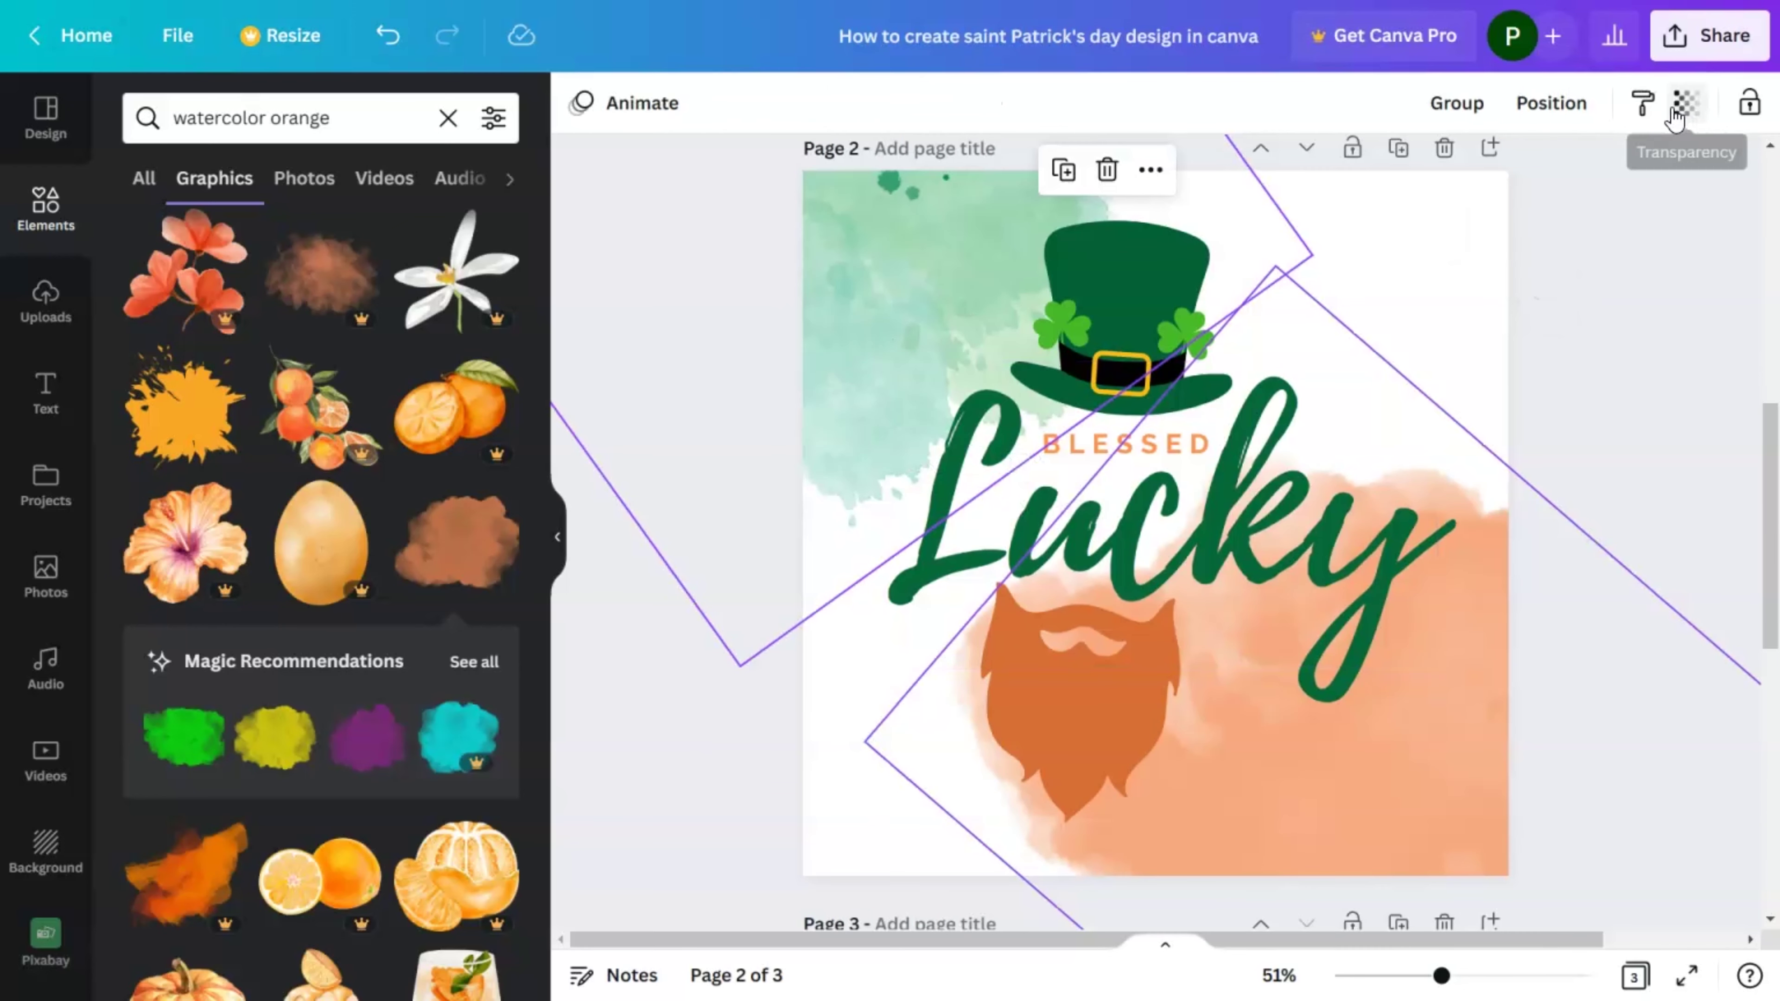
left_click(1686, 103)
left_click(1542, 208)
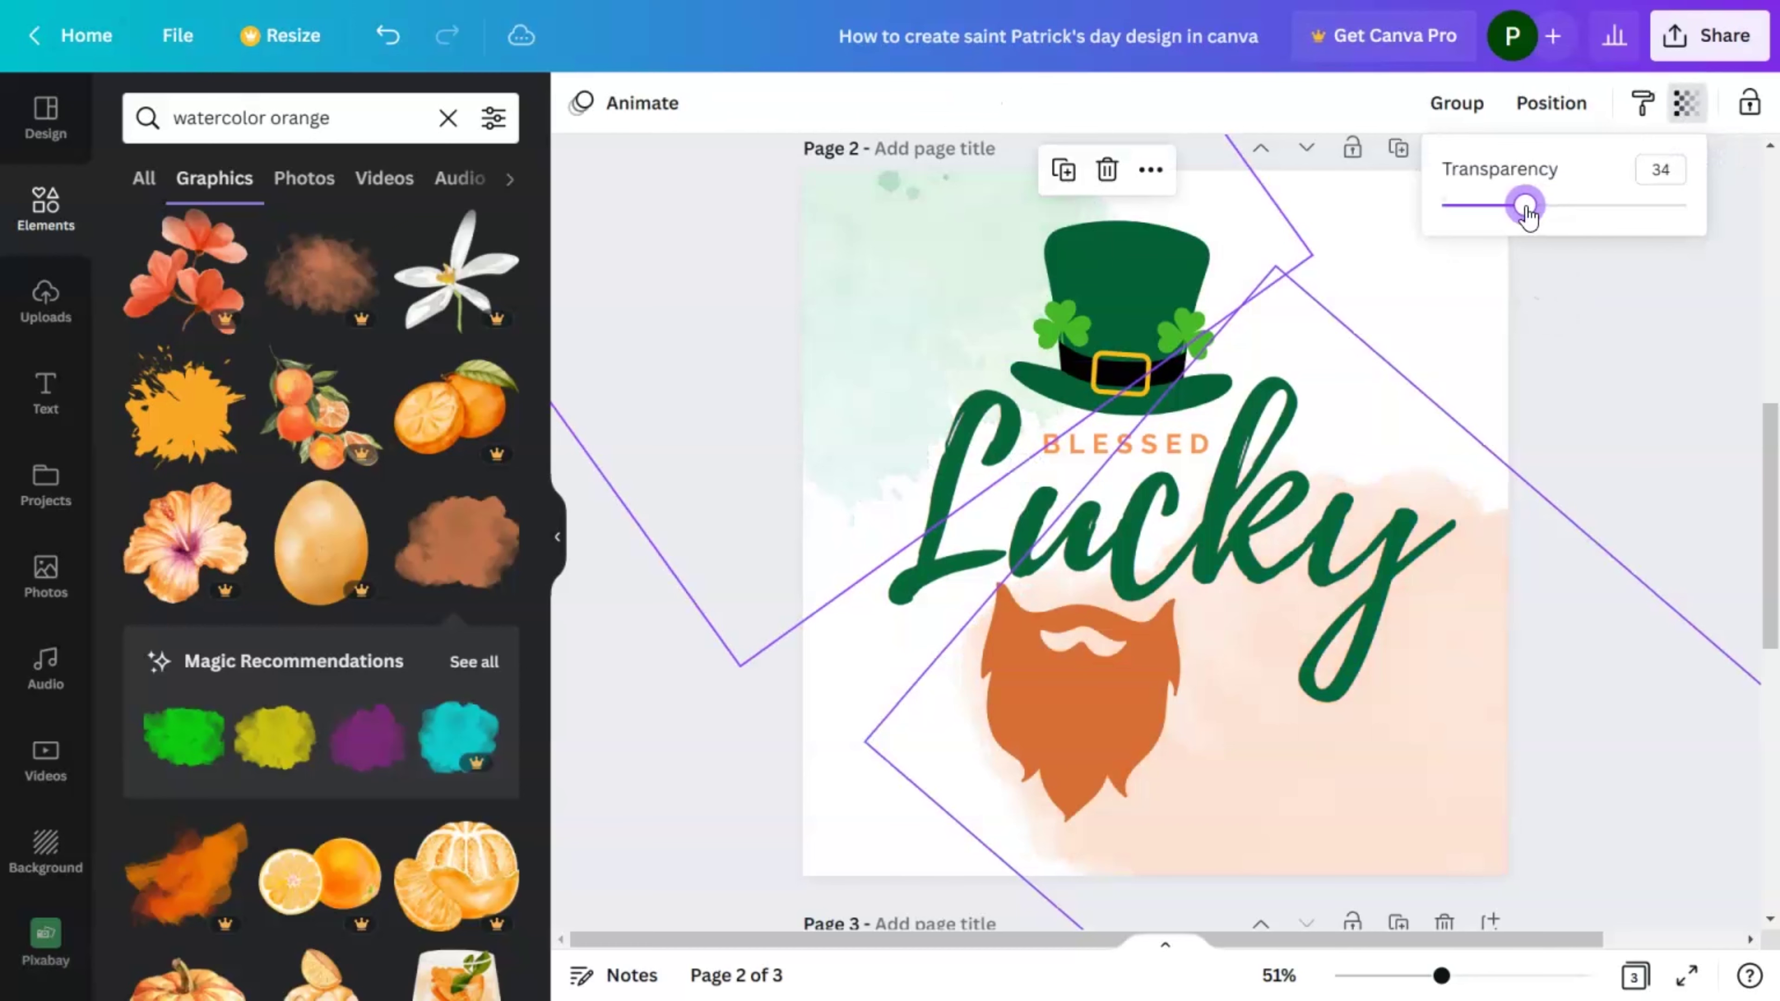
left_click(1611, 385)
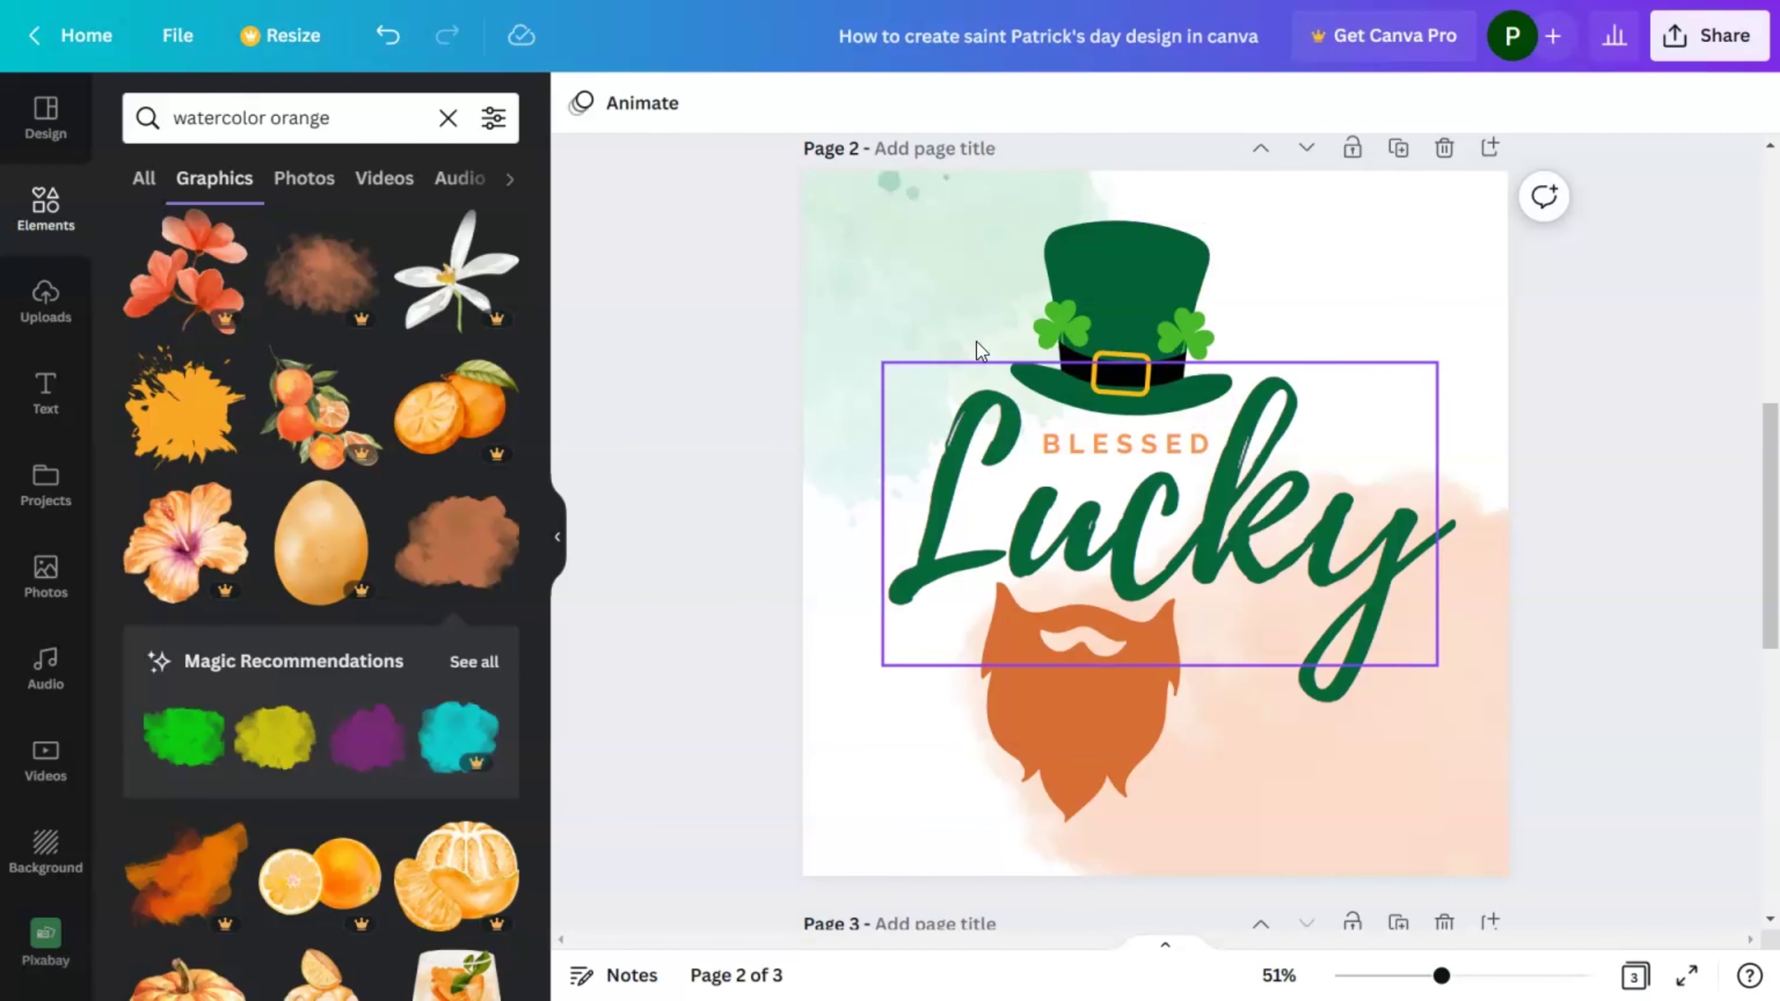
Move the pale green splash toward the hat and rotate it so it fills the design's upper-left area
left_click_drag(944, 287, 994, 270)
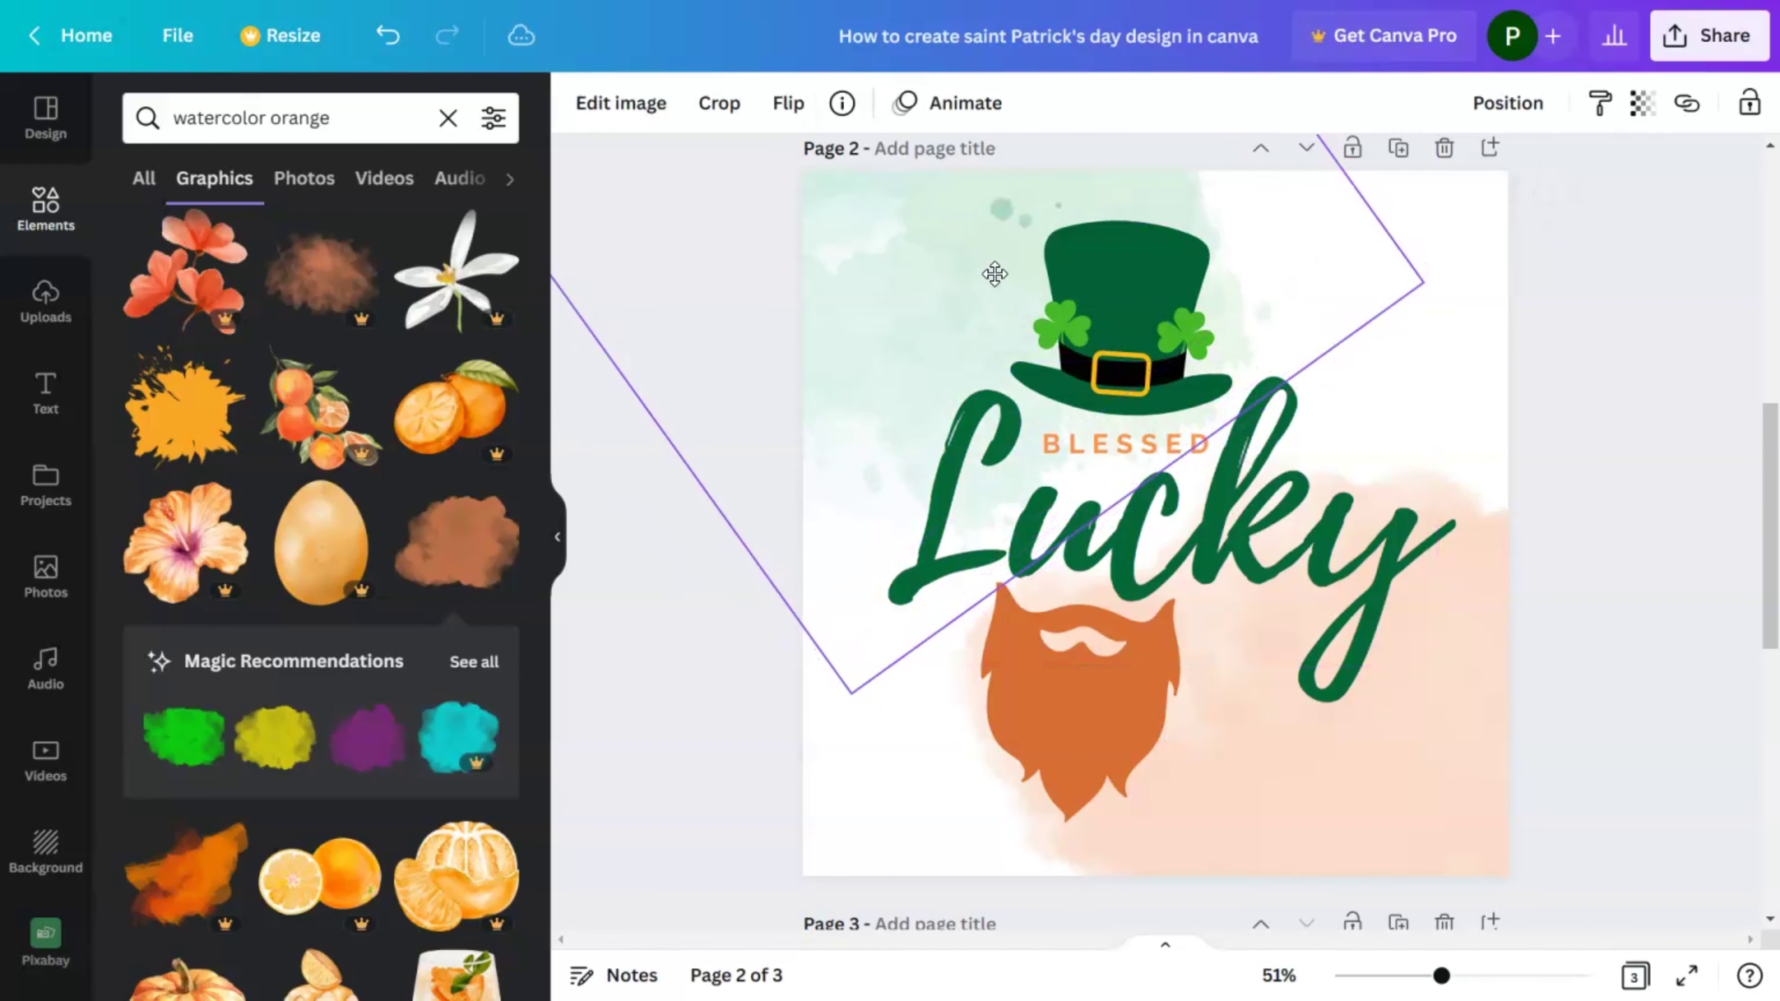
left_click_drag(579, 431, 906, 497)
left_click(729, 405)
left_click(884, 322)
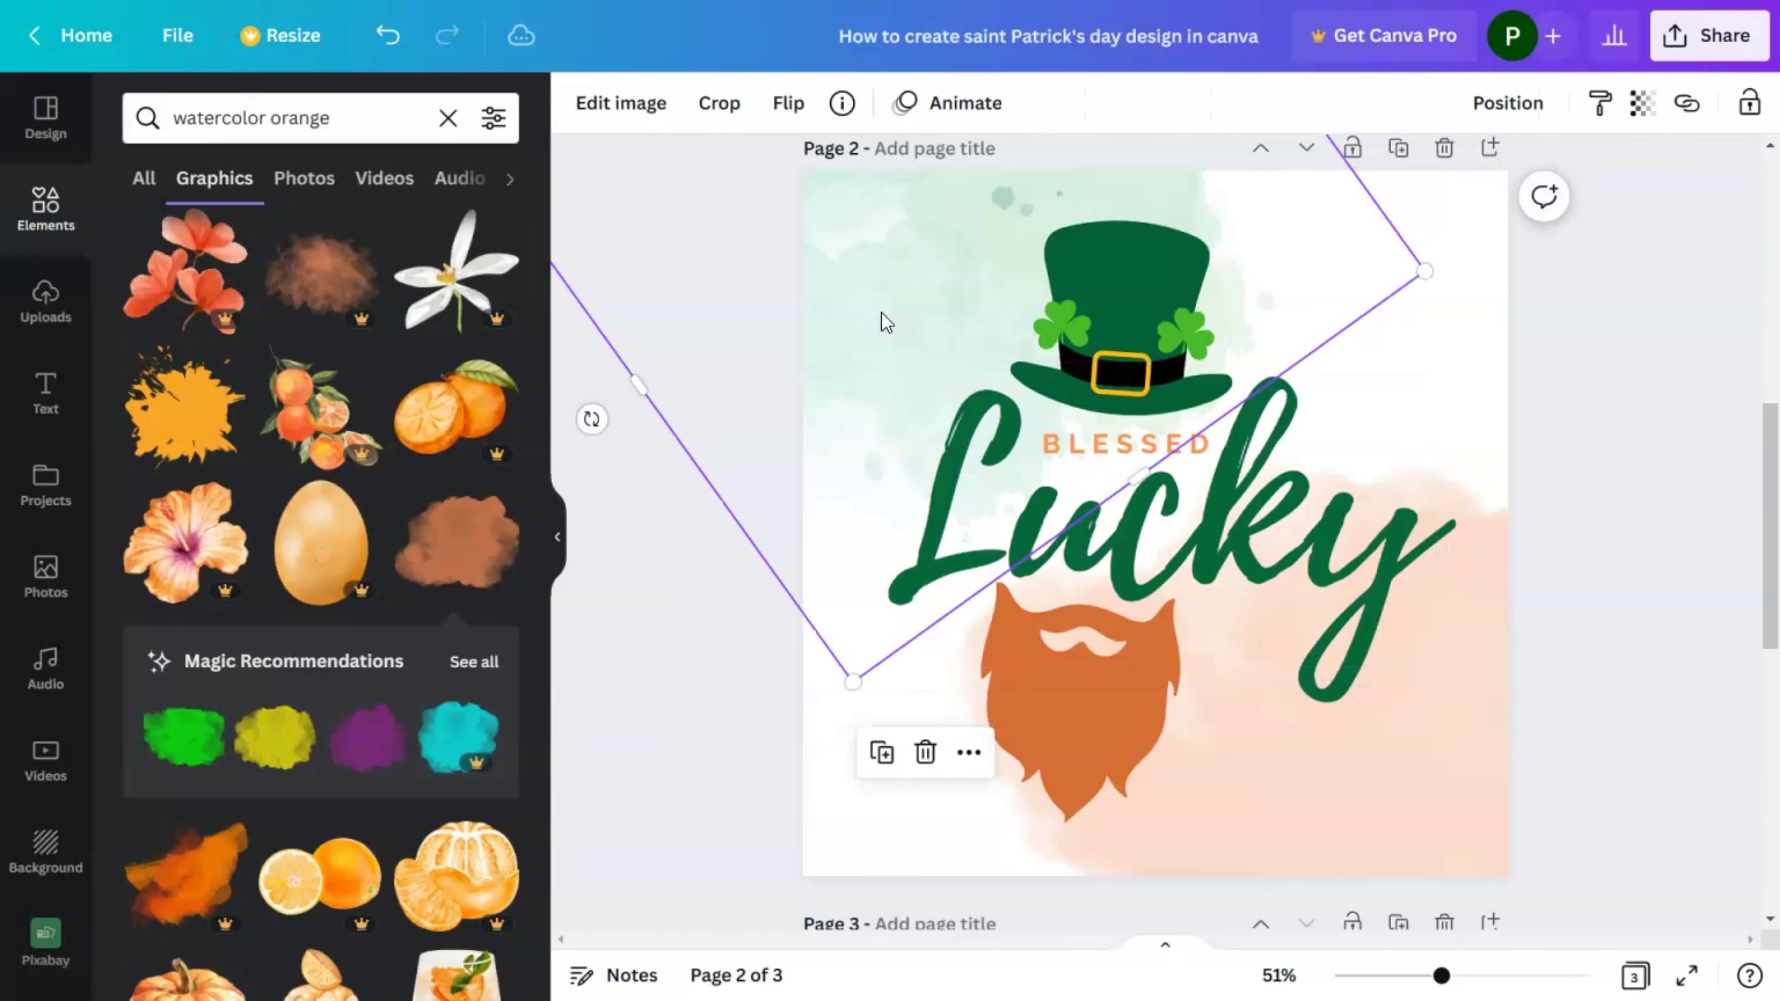
left_click_drag(592, 420, 1059, 447)
mouse_move(906, 286)
left_mouse_down()
mouse_move(938, 283)
mouse_move(934, 301)
left_mouse_up()
left_click(1519, 379)
Nudge the orange splash slightly up and rotate it to reshape its edge behind the Lucky text
left_click_drag(1442, 812, 1438, 783)
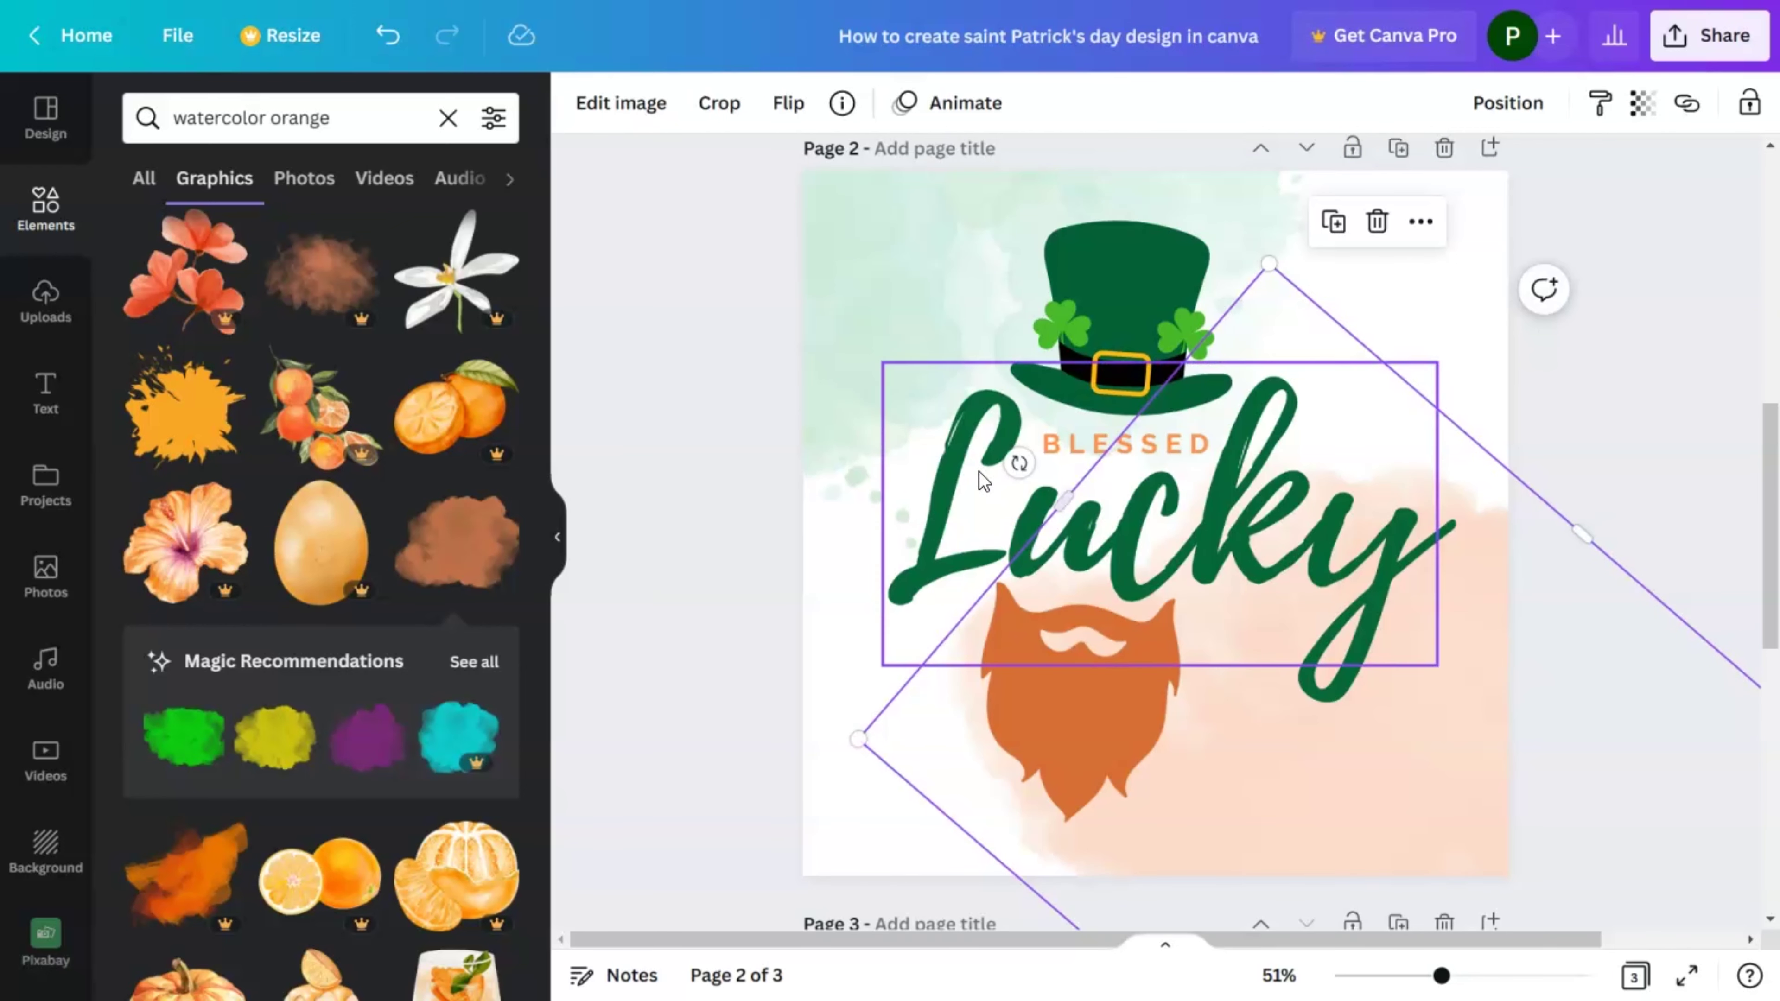
left_click_drag(1019, 463, 1546, 533)
left_click(1581, 335)
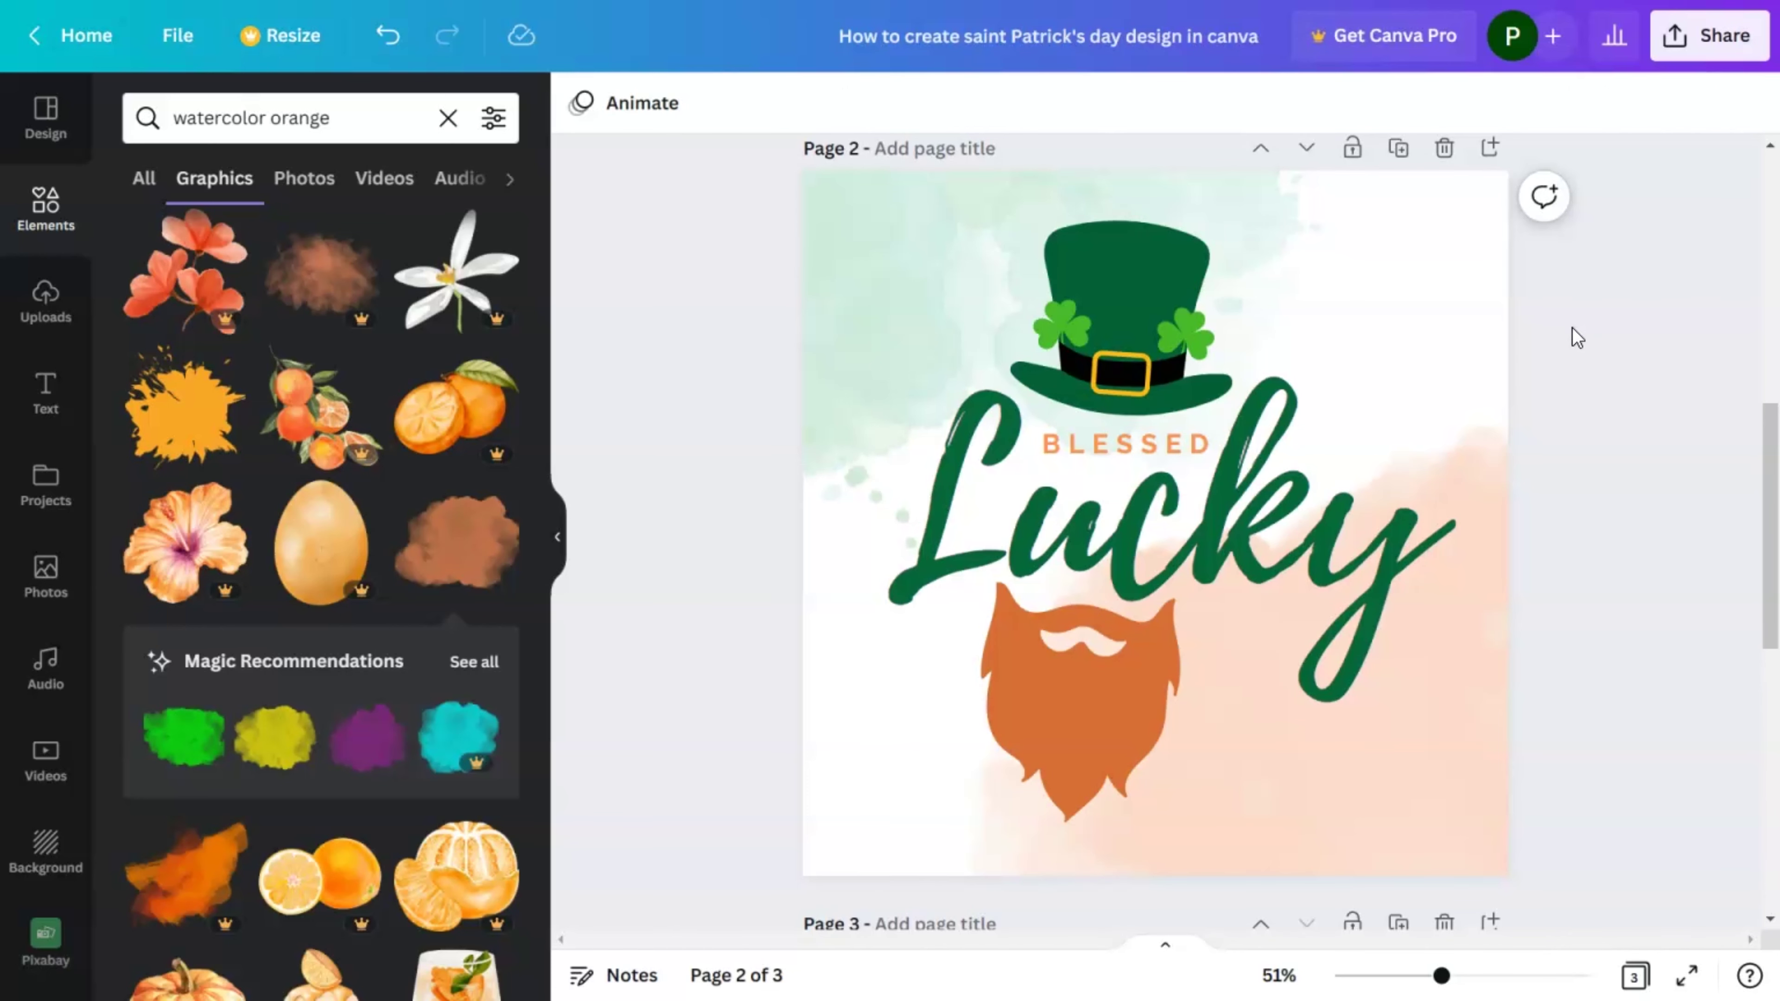
Shift the orange splash left and nudge the green splash slightly right and down, toward the design's centre
left_click_drag(1475, 736, 1395, 735)
left_click(1621, 300)
left_click_drag(1233, 212, 1262, 227)
left_click(1712, 319)
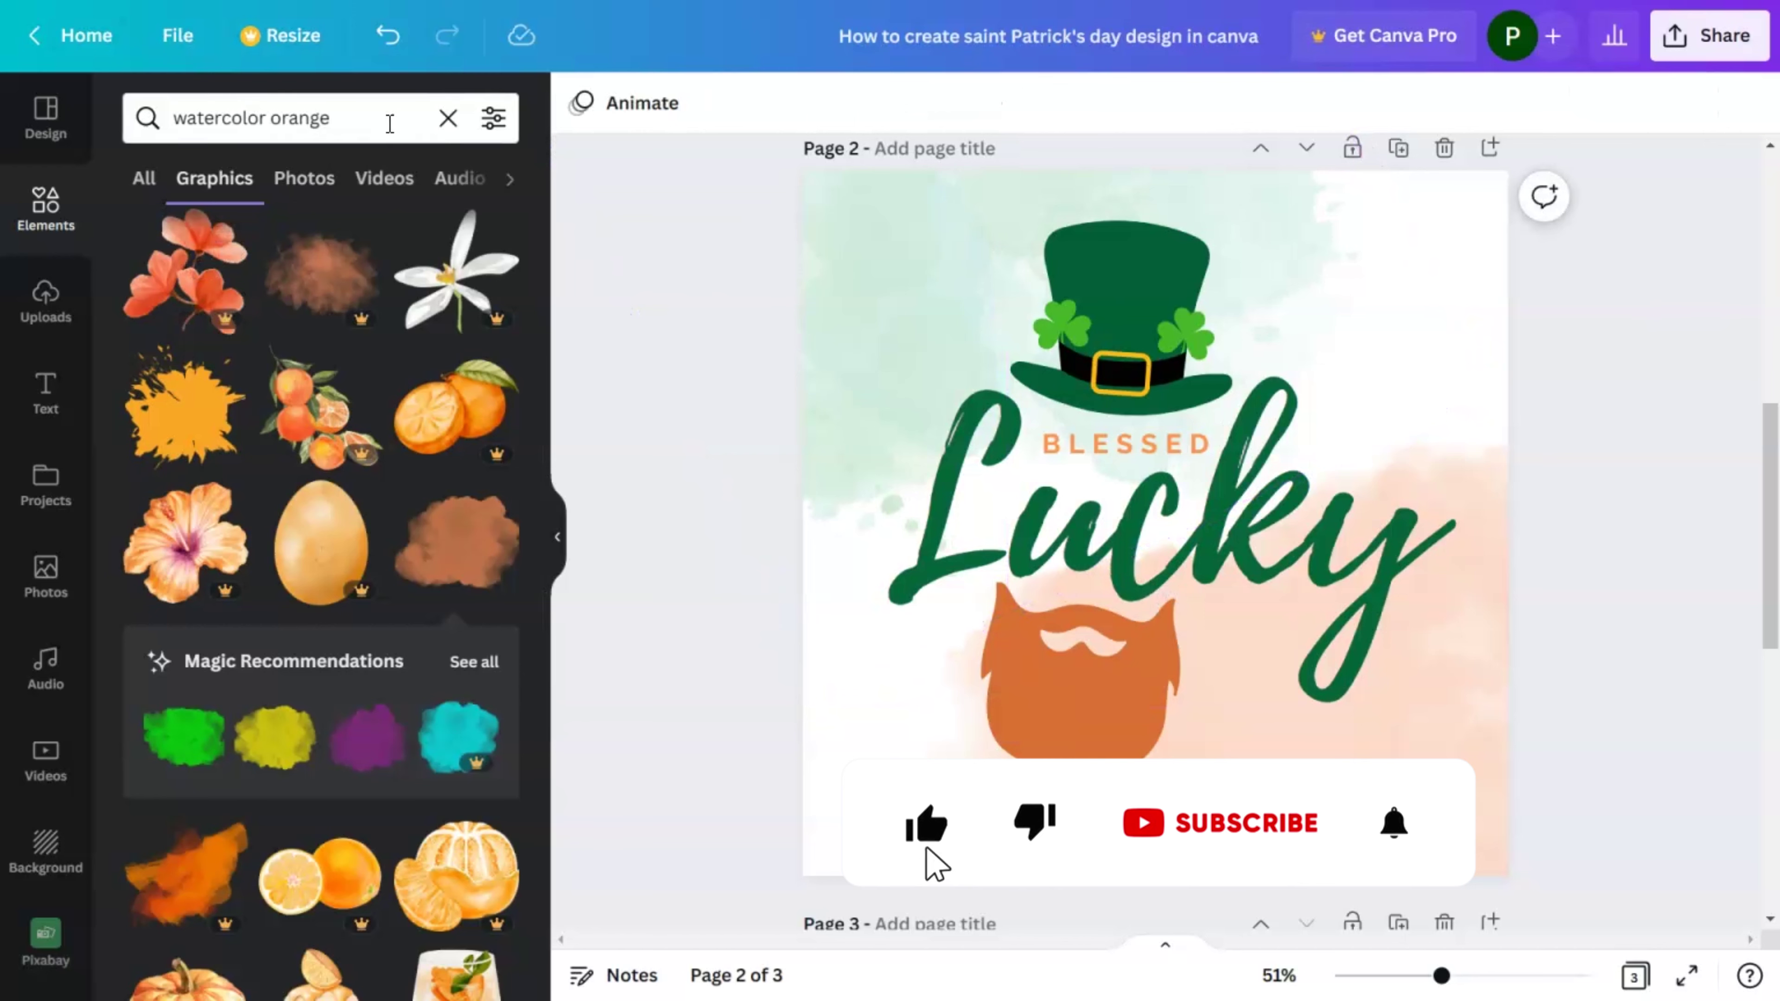
left_click(448, 118)
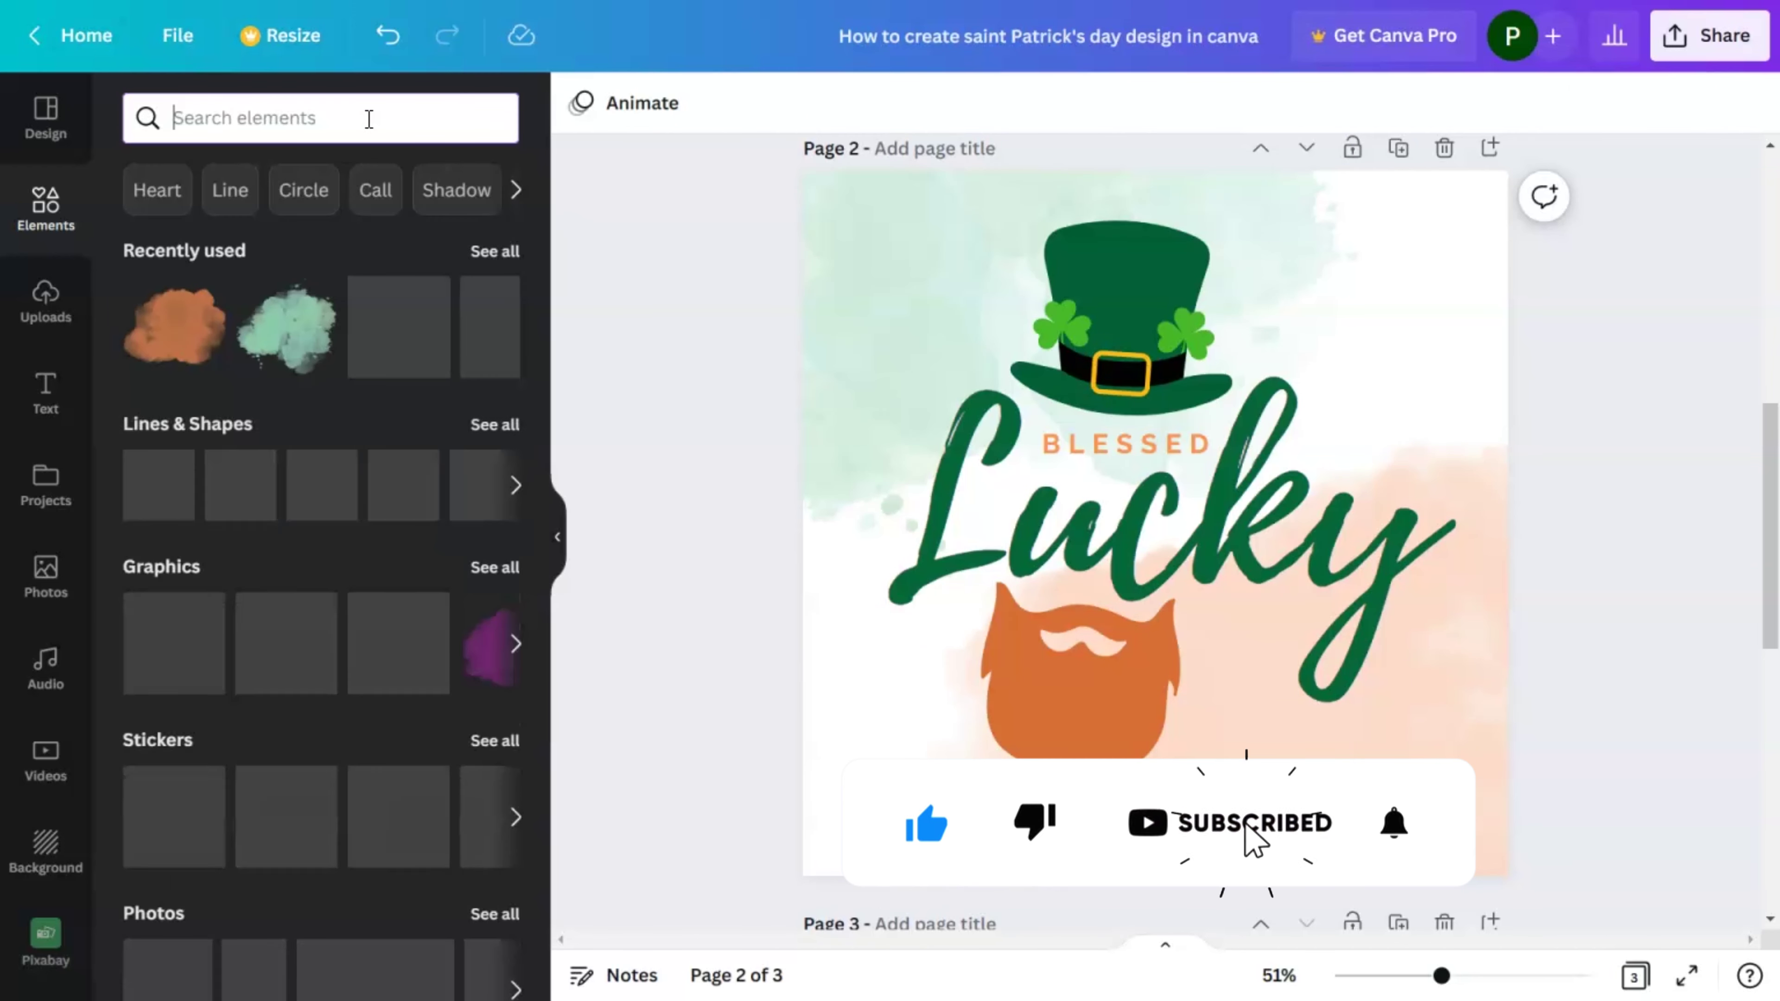
type("@")
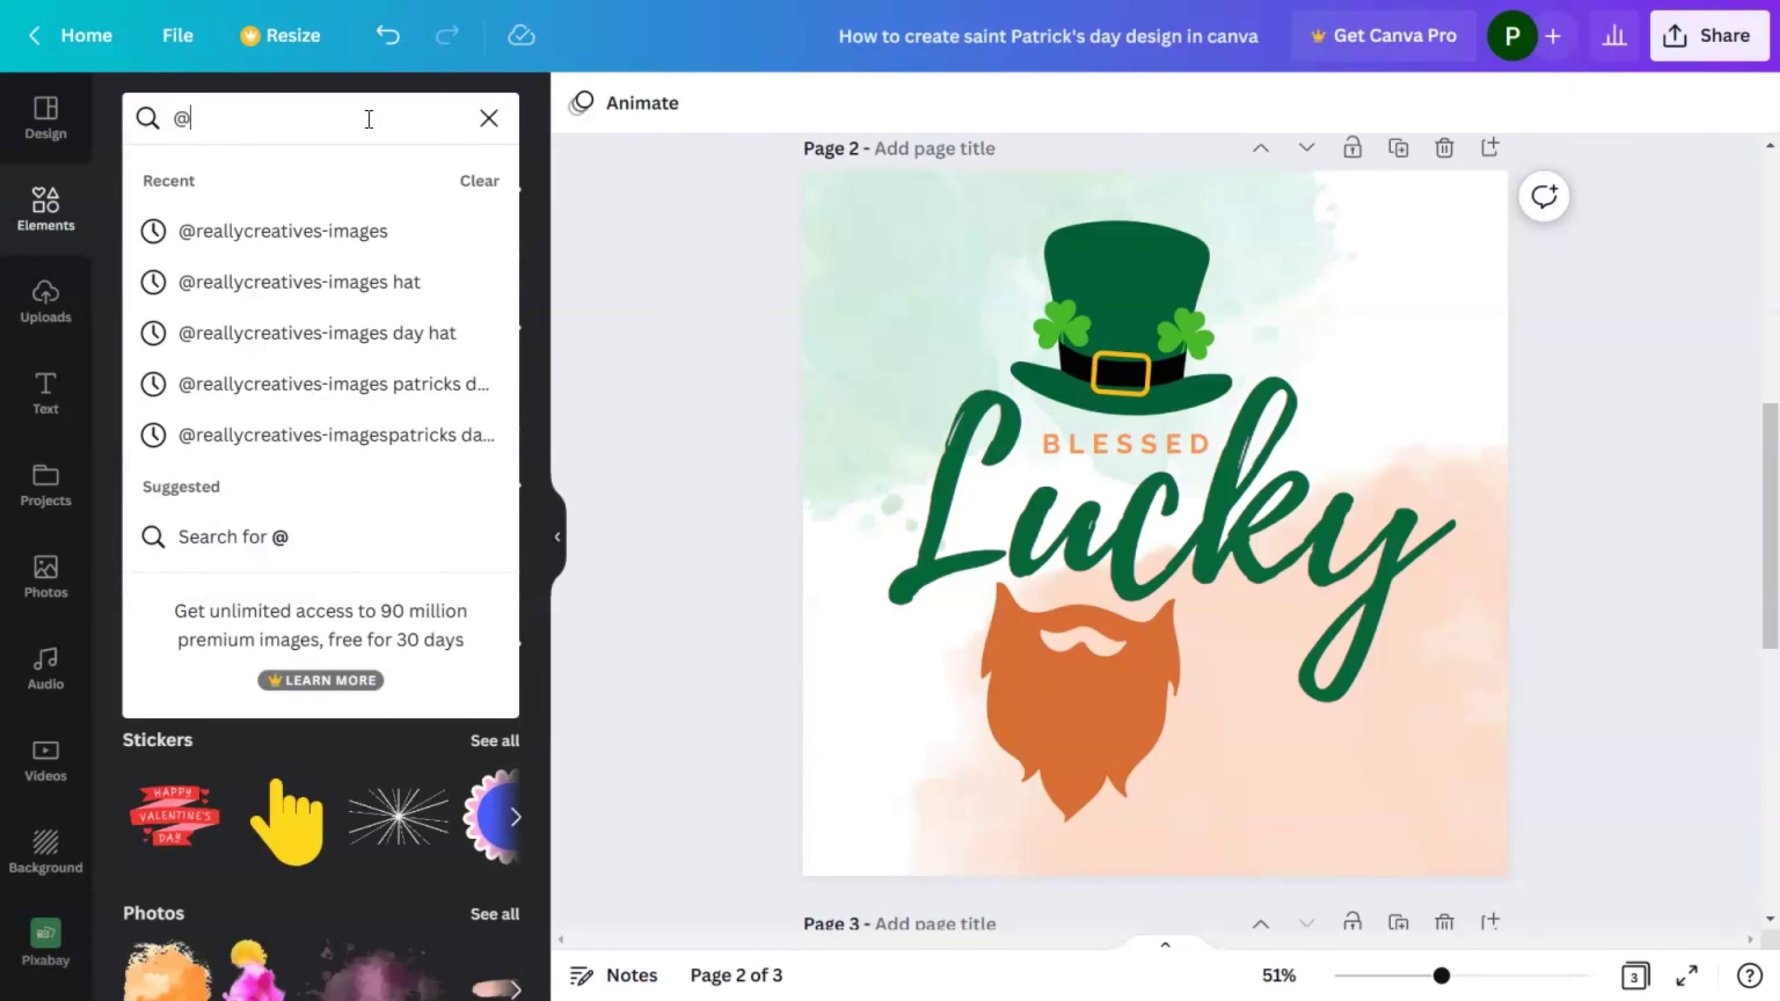
left_click(343, 233)
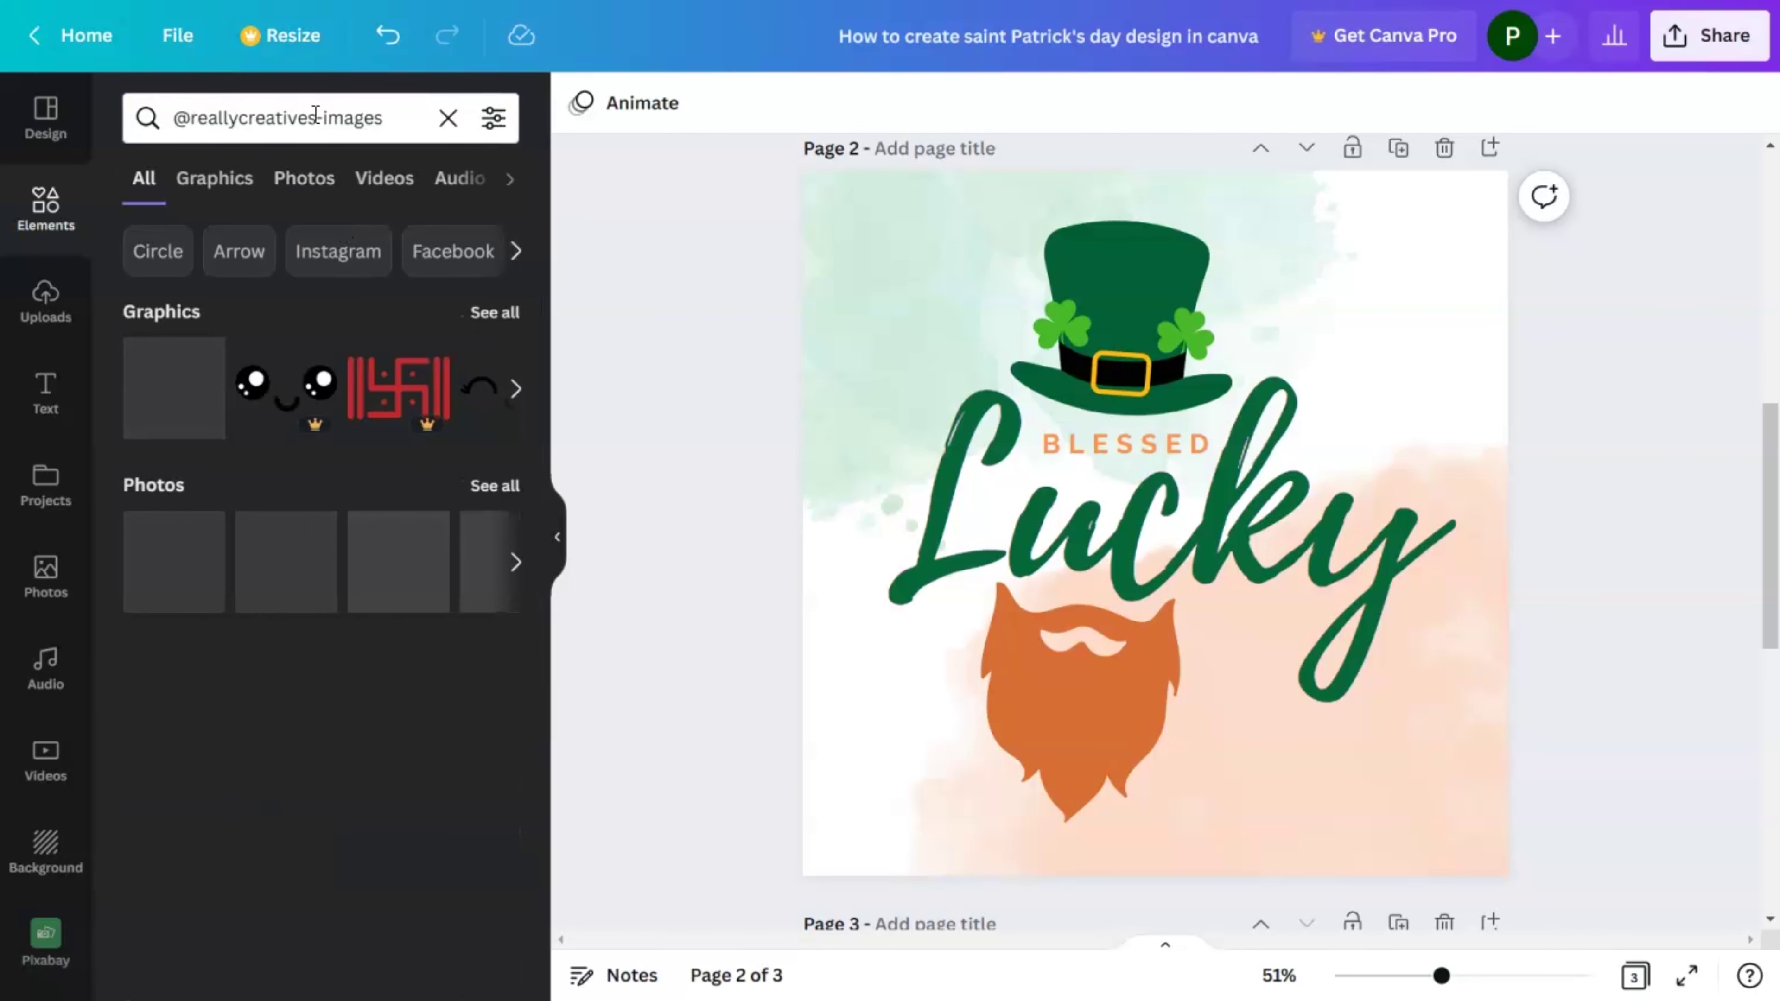
List all graphics for the current search and add the dark green three-leaf shamrock with a stem to the design
left_click(502, 313)
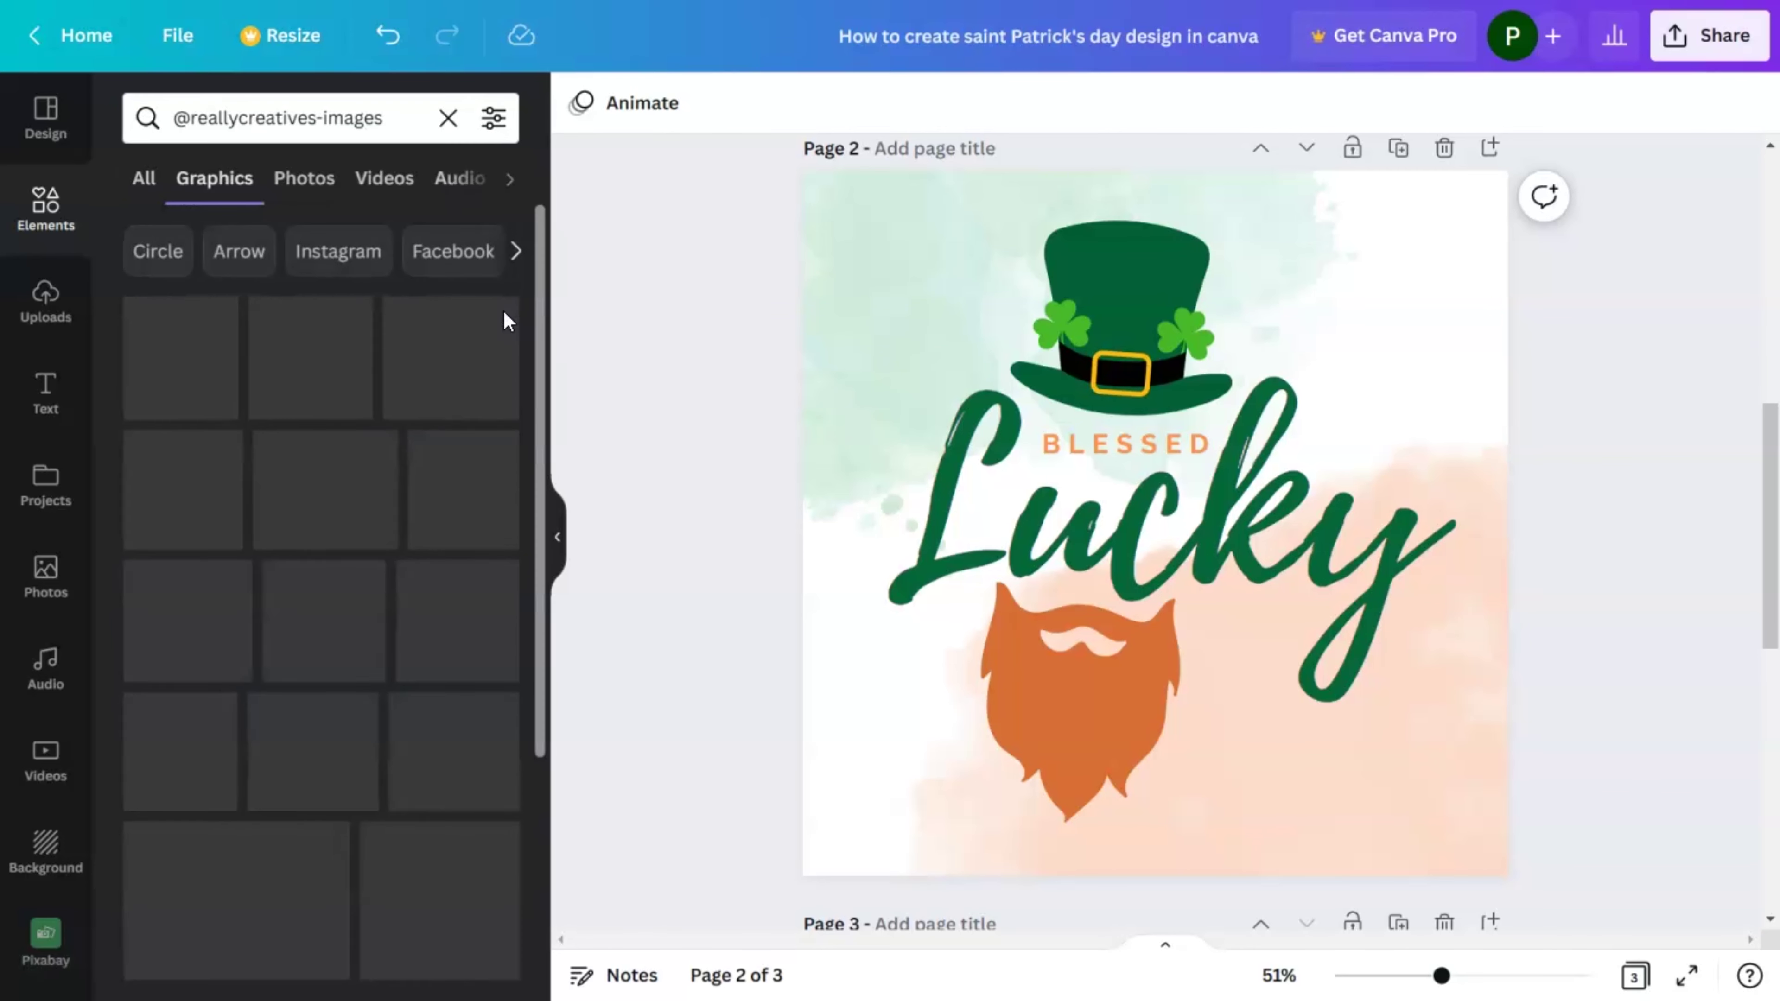
scroll(352, 752, "down", 5)
scroll(352, 752, "down", 10)
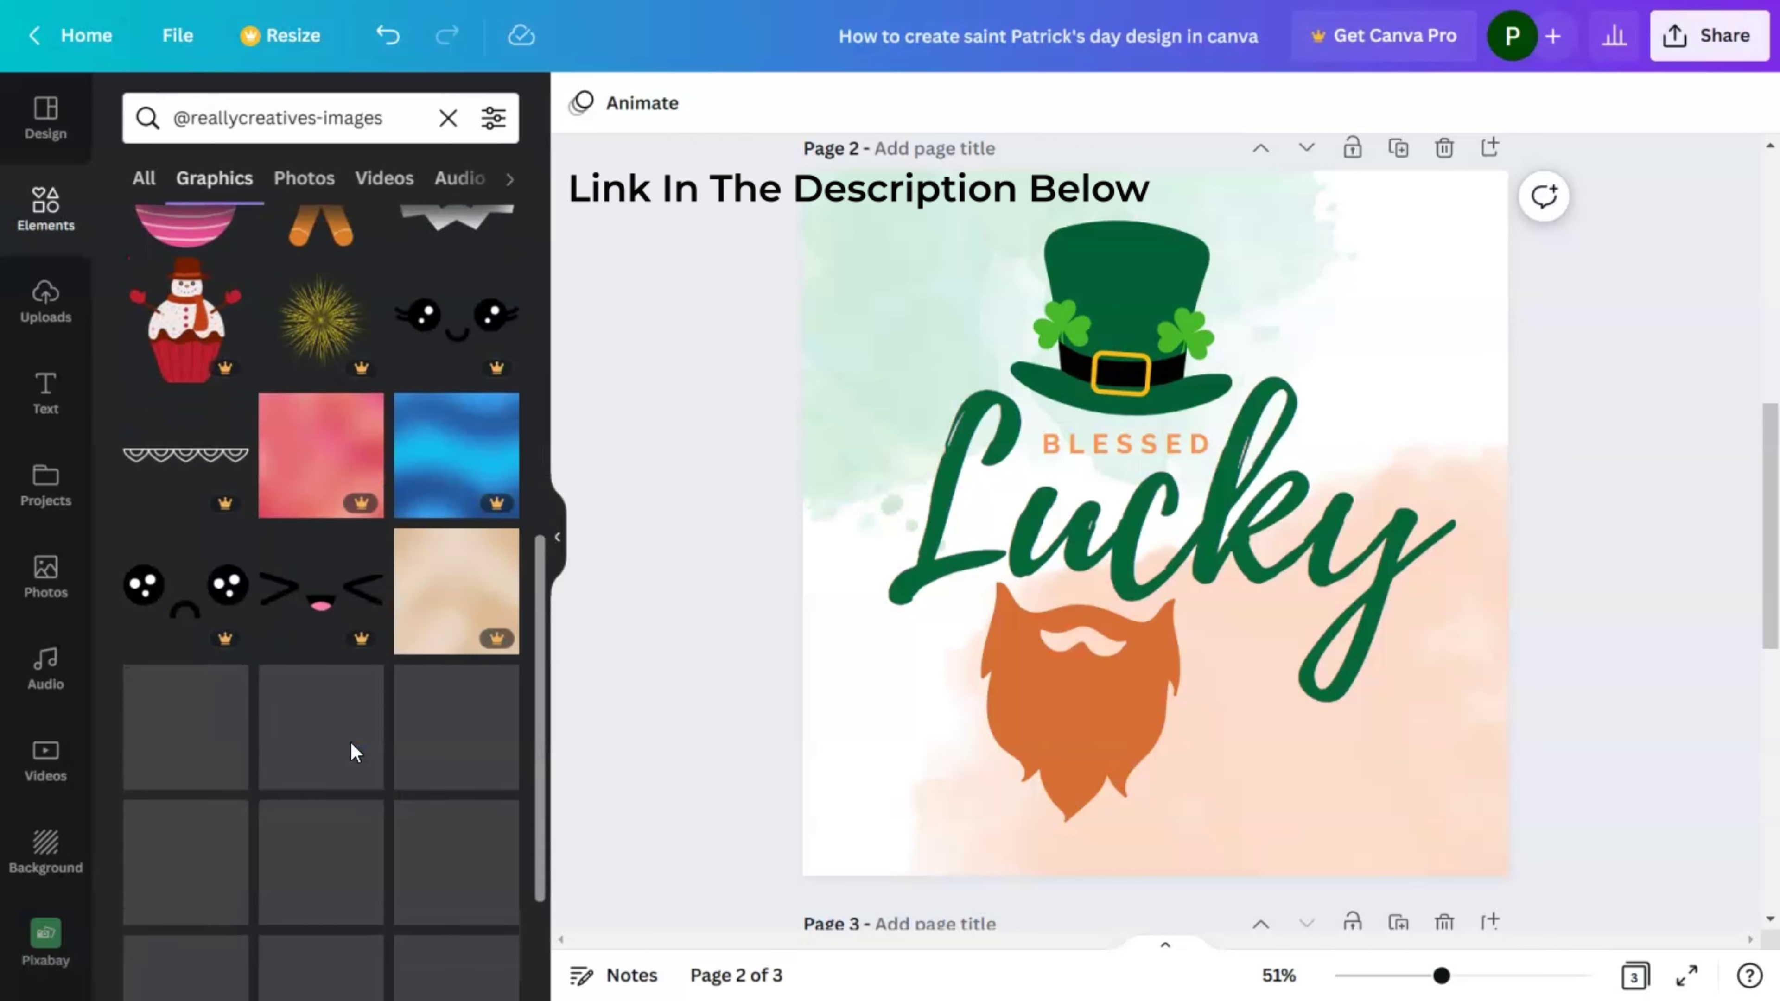
scroll(353, 749, "down", 10)
scroll(354, 740, "down", 10)
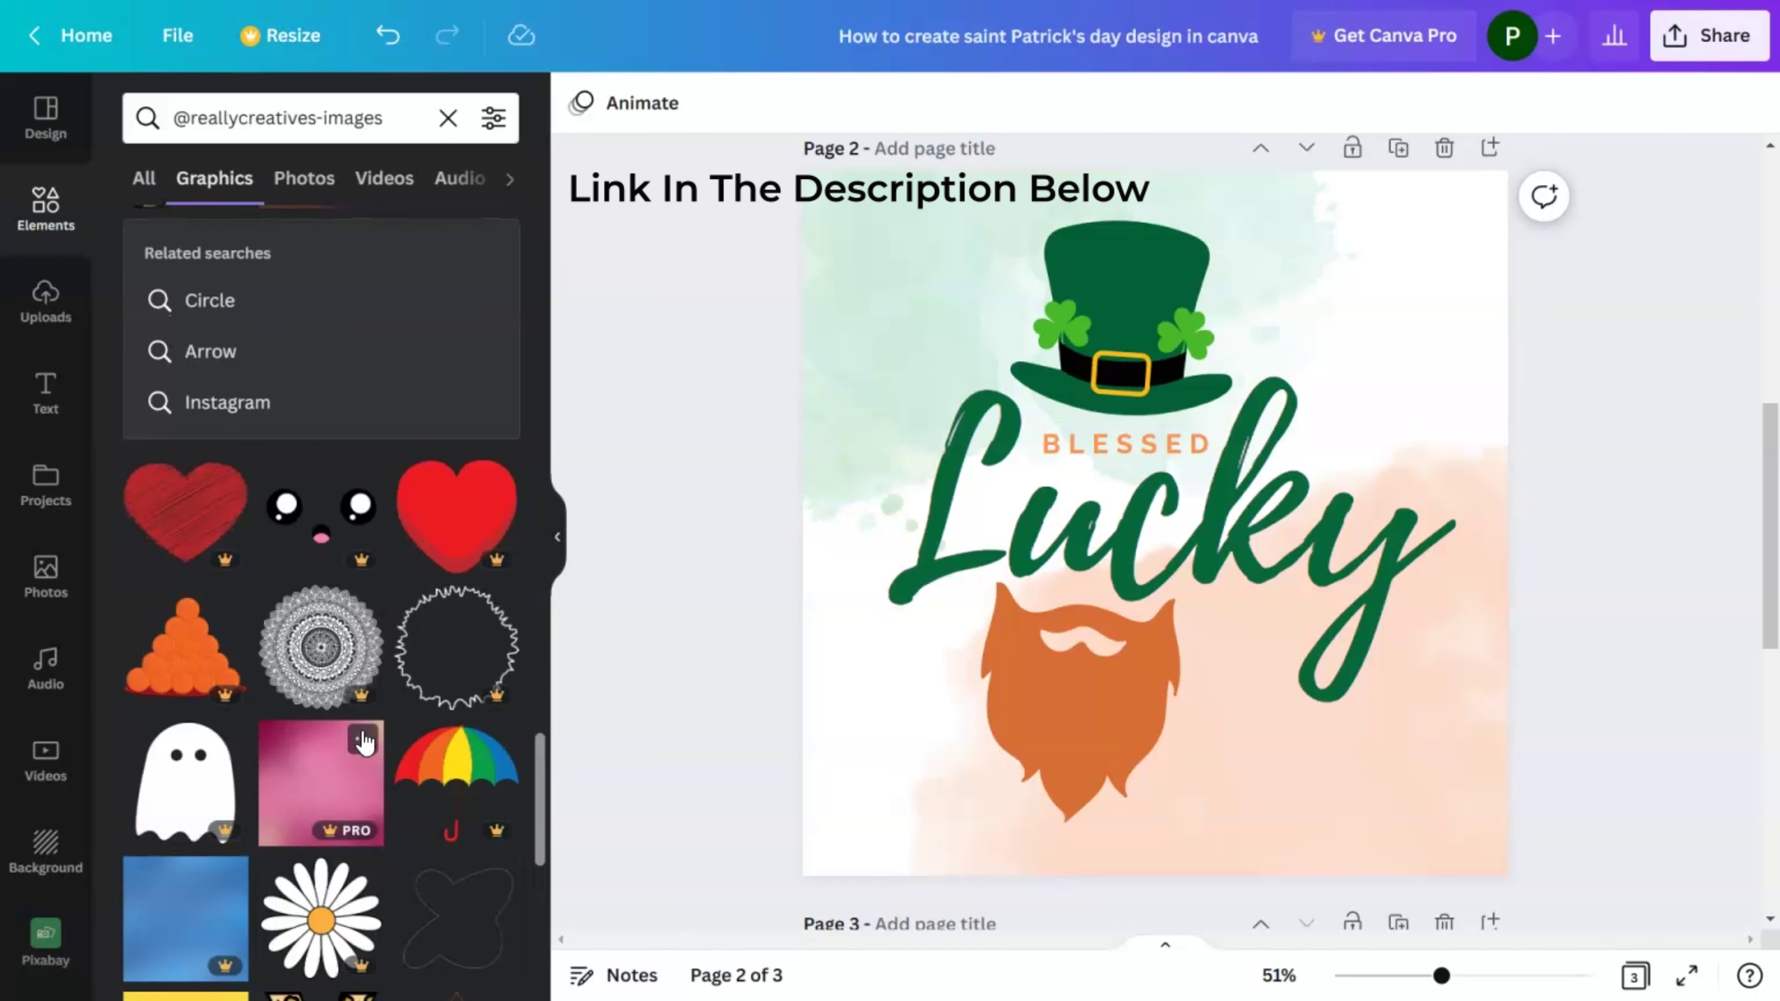
scroll(365, 745, "down", 10)
scroll(366, 742, "down", 10)
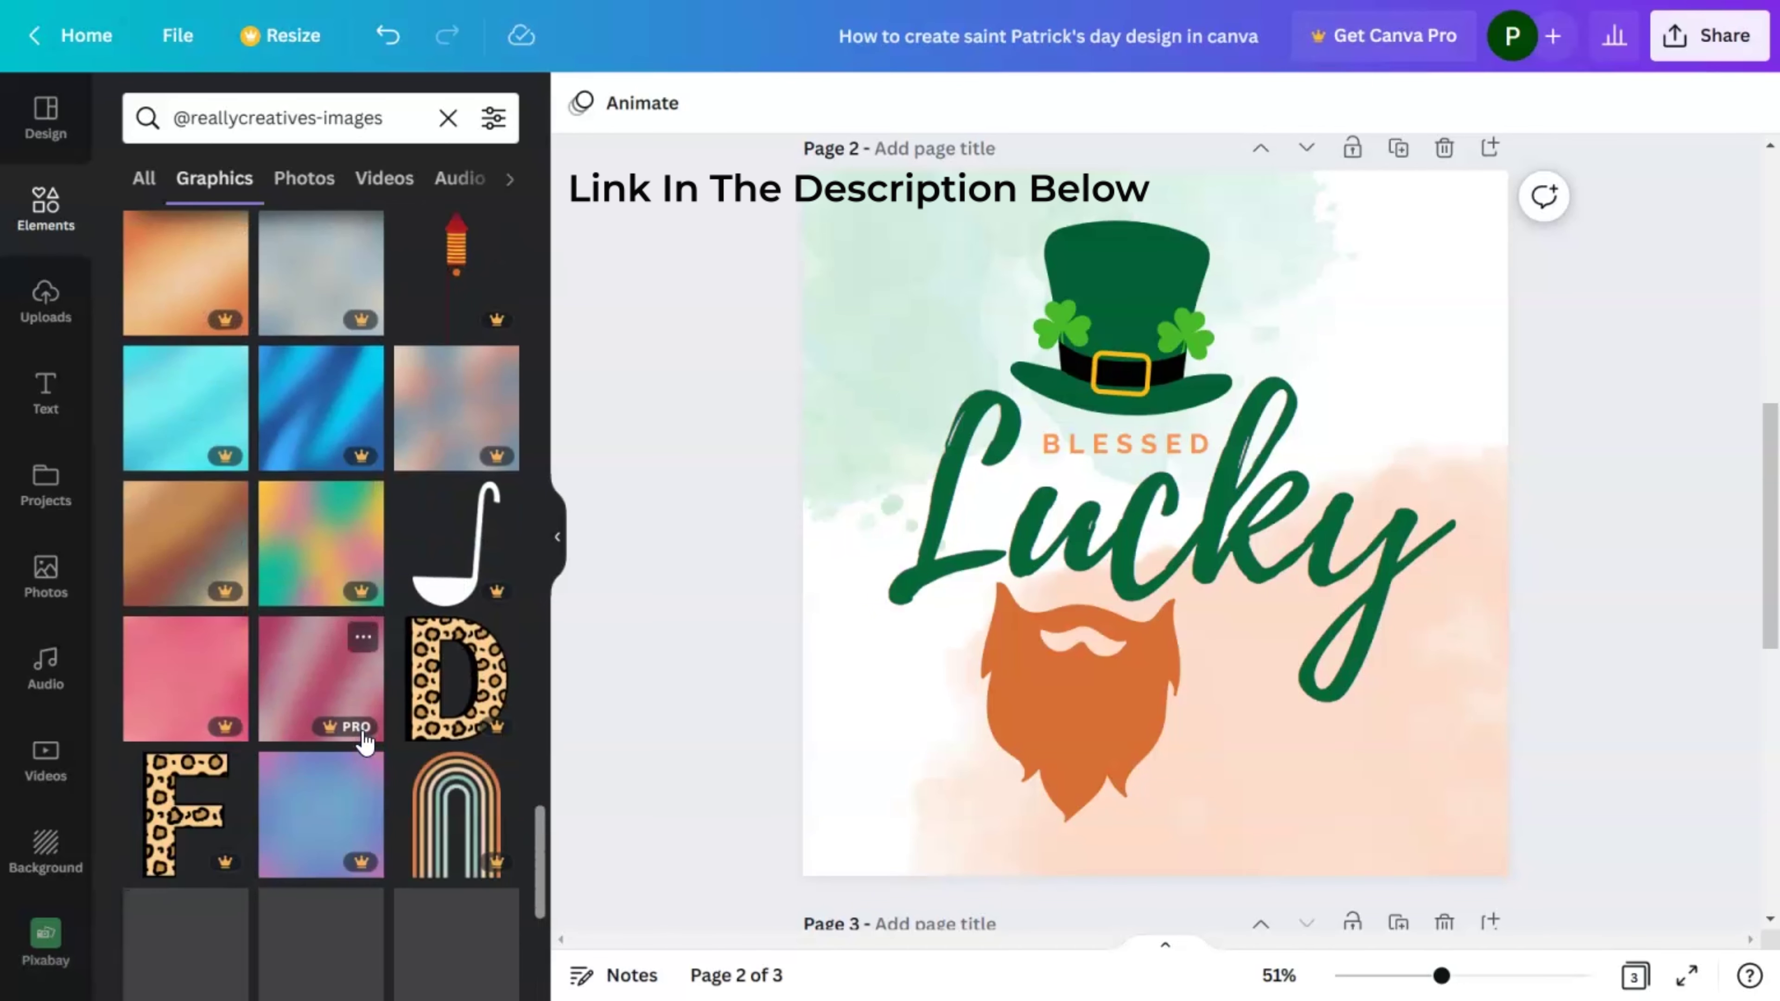
scroll(365, 742, "down", 1)
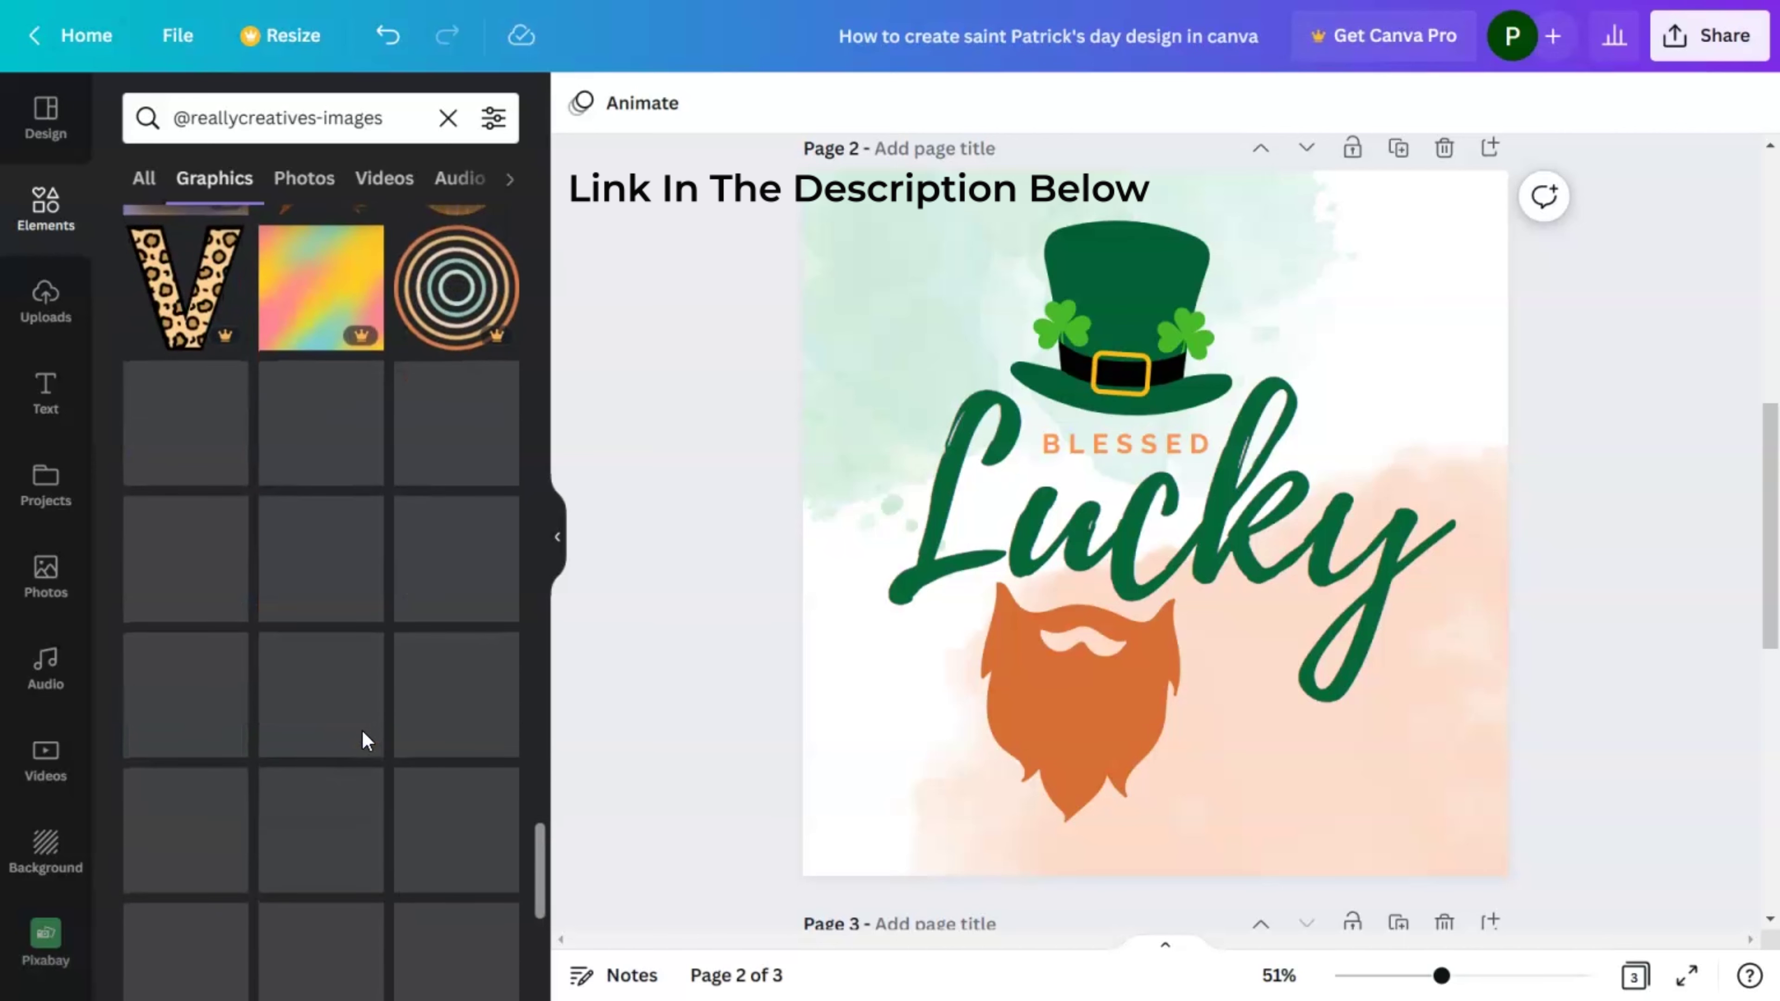
scroll(366, 742, "down", 5)
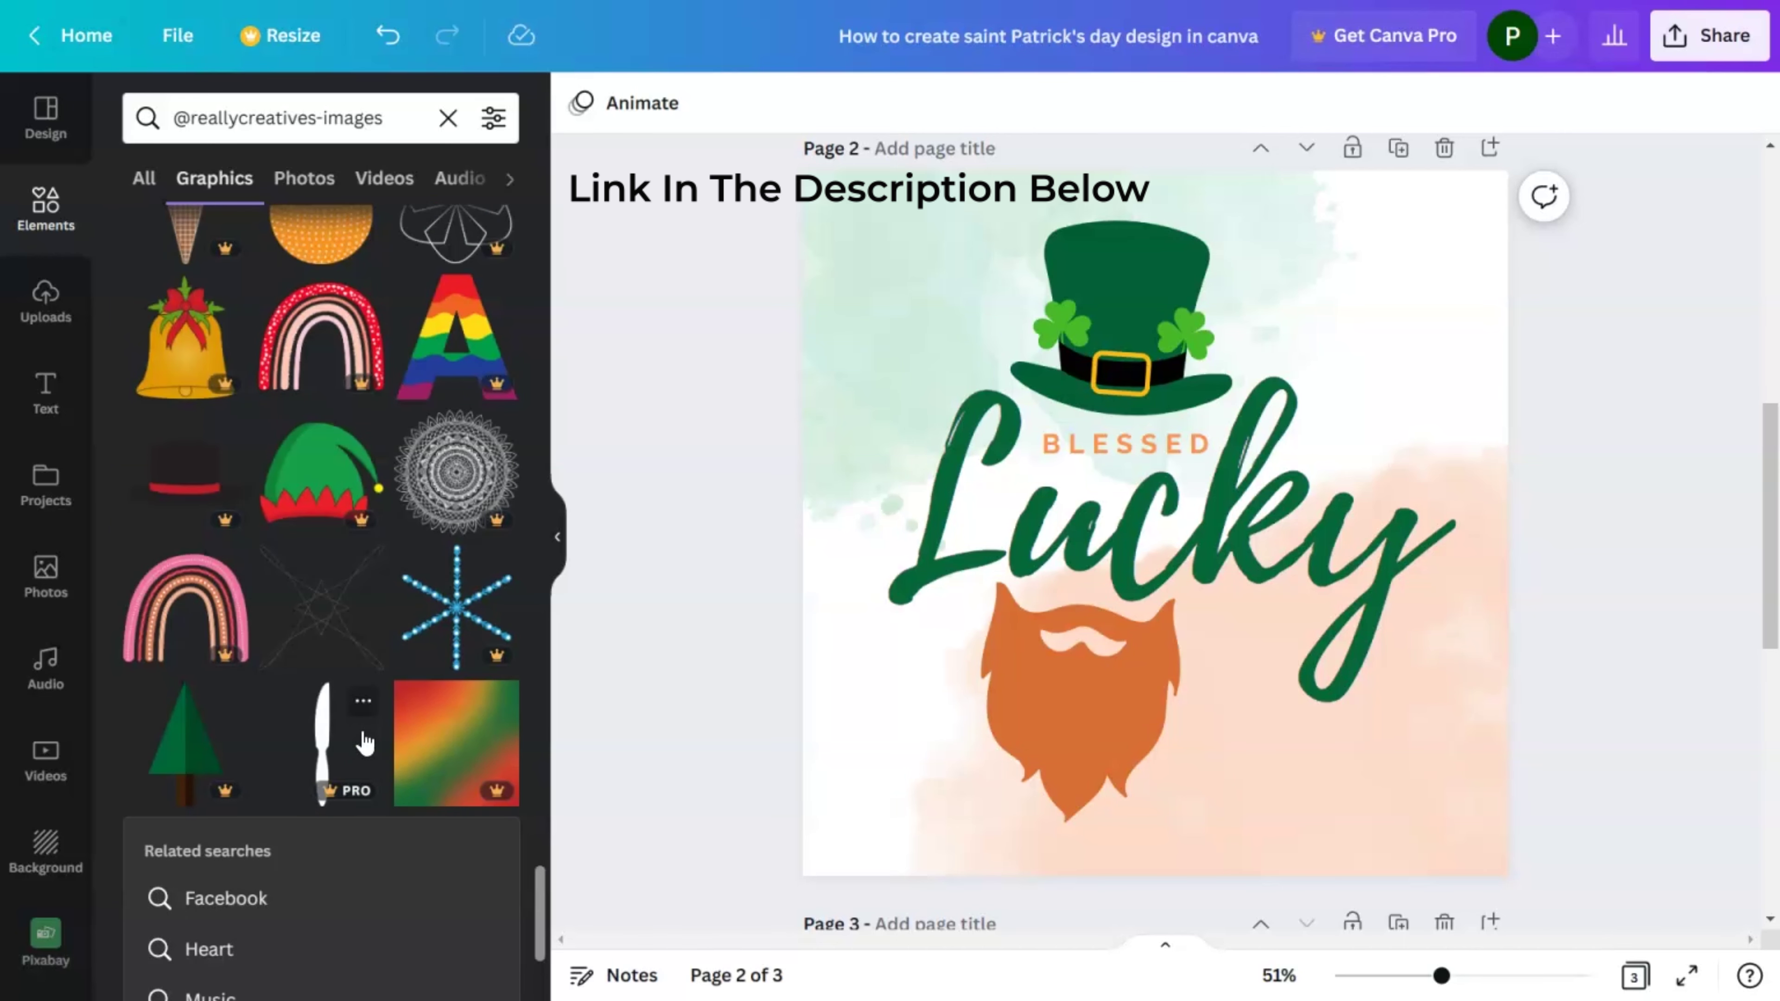
scroll(405, 746, "down", 4)
scroll(394, 722, "down", 10)
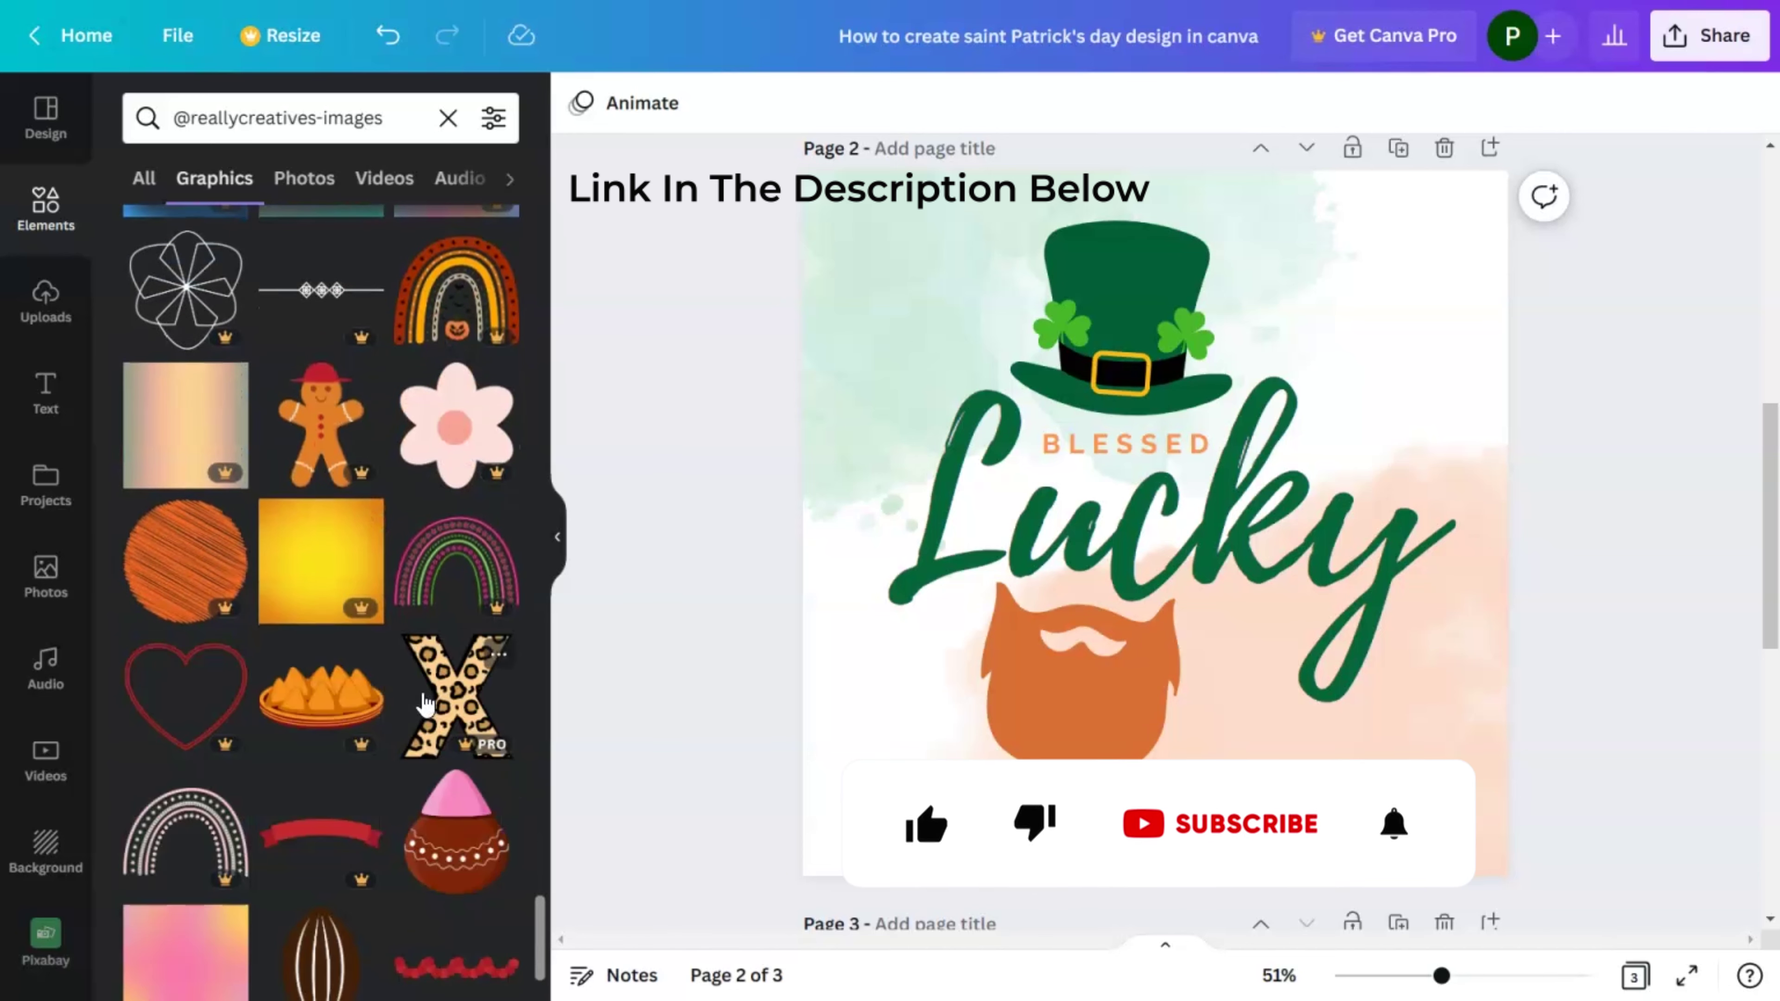
scroll(426, 705, "down", 5)
scroll(425, 705, "down", 5)
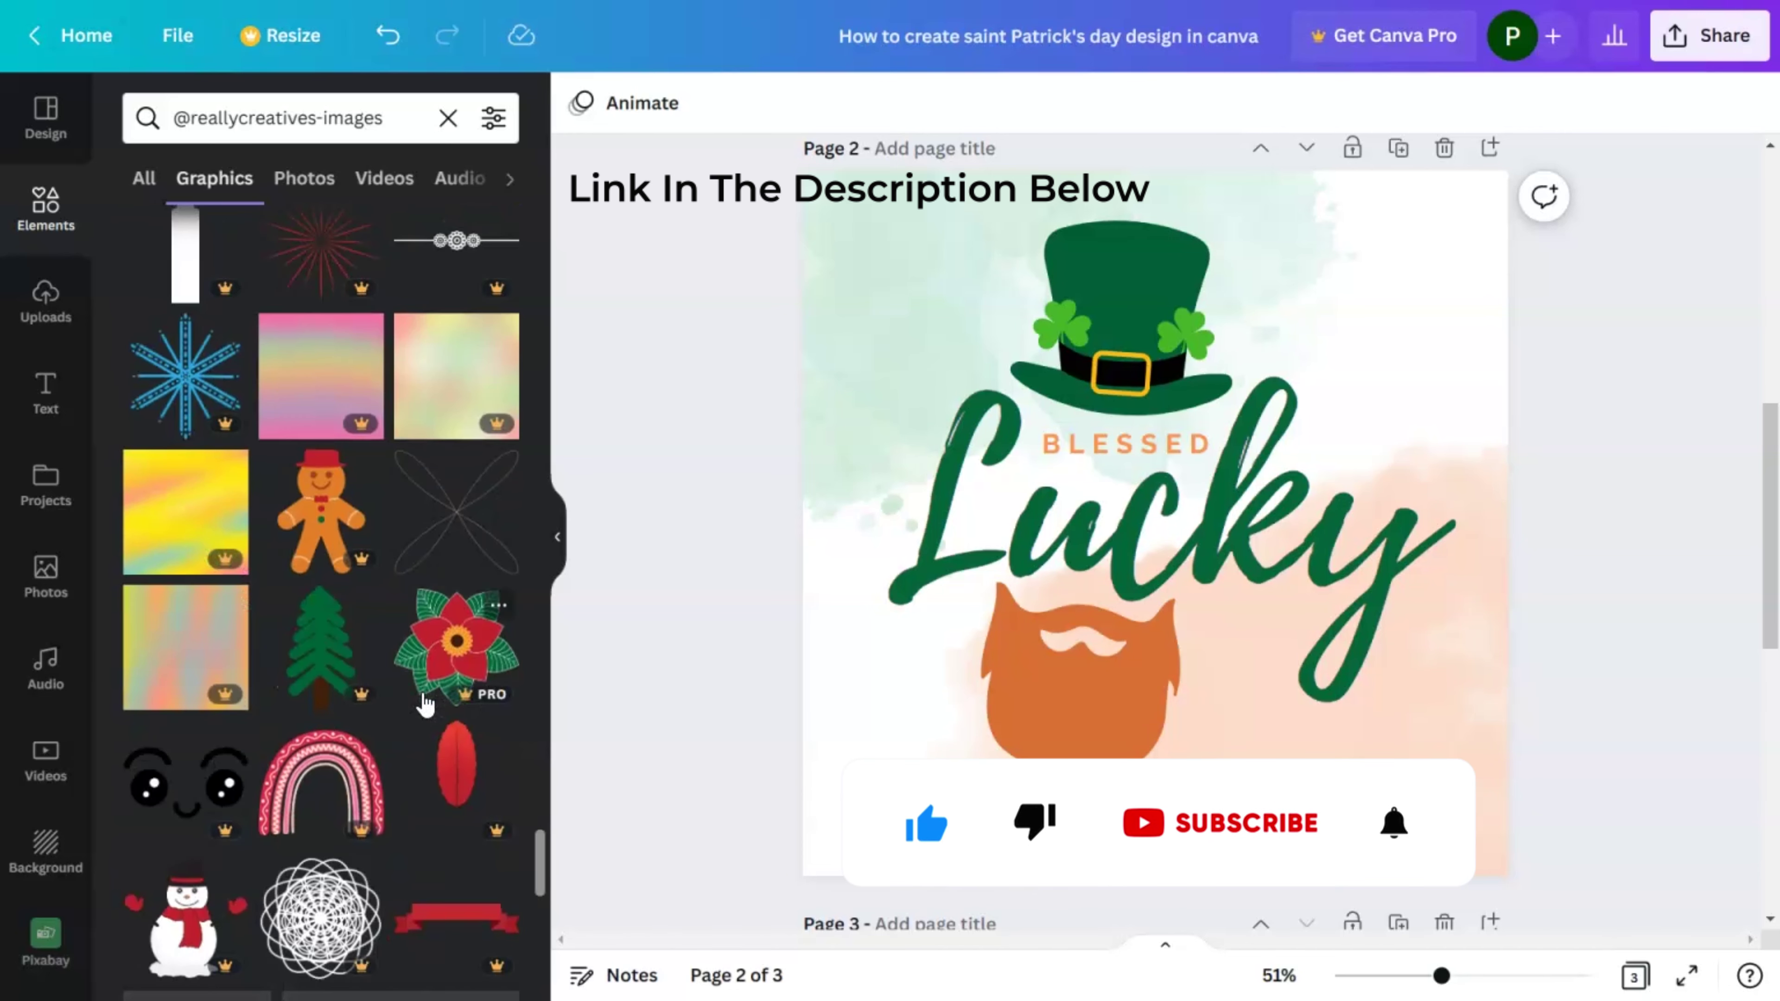
scroll(426, 703, "down", 15)
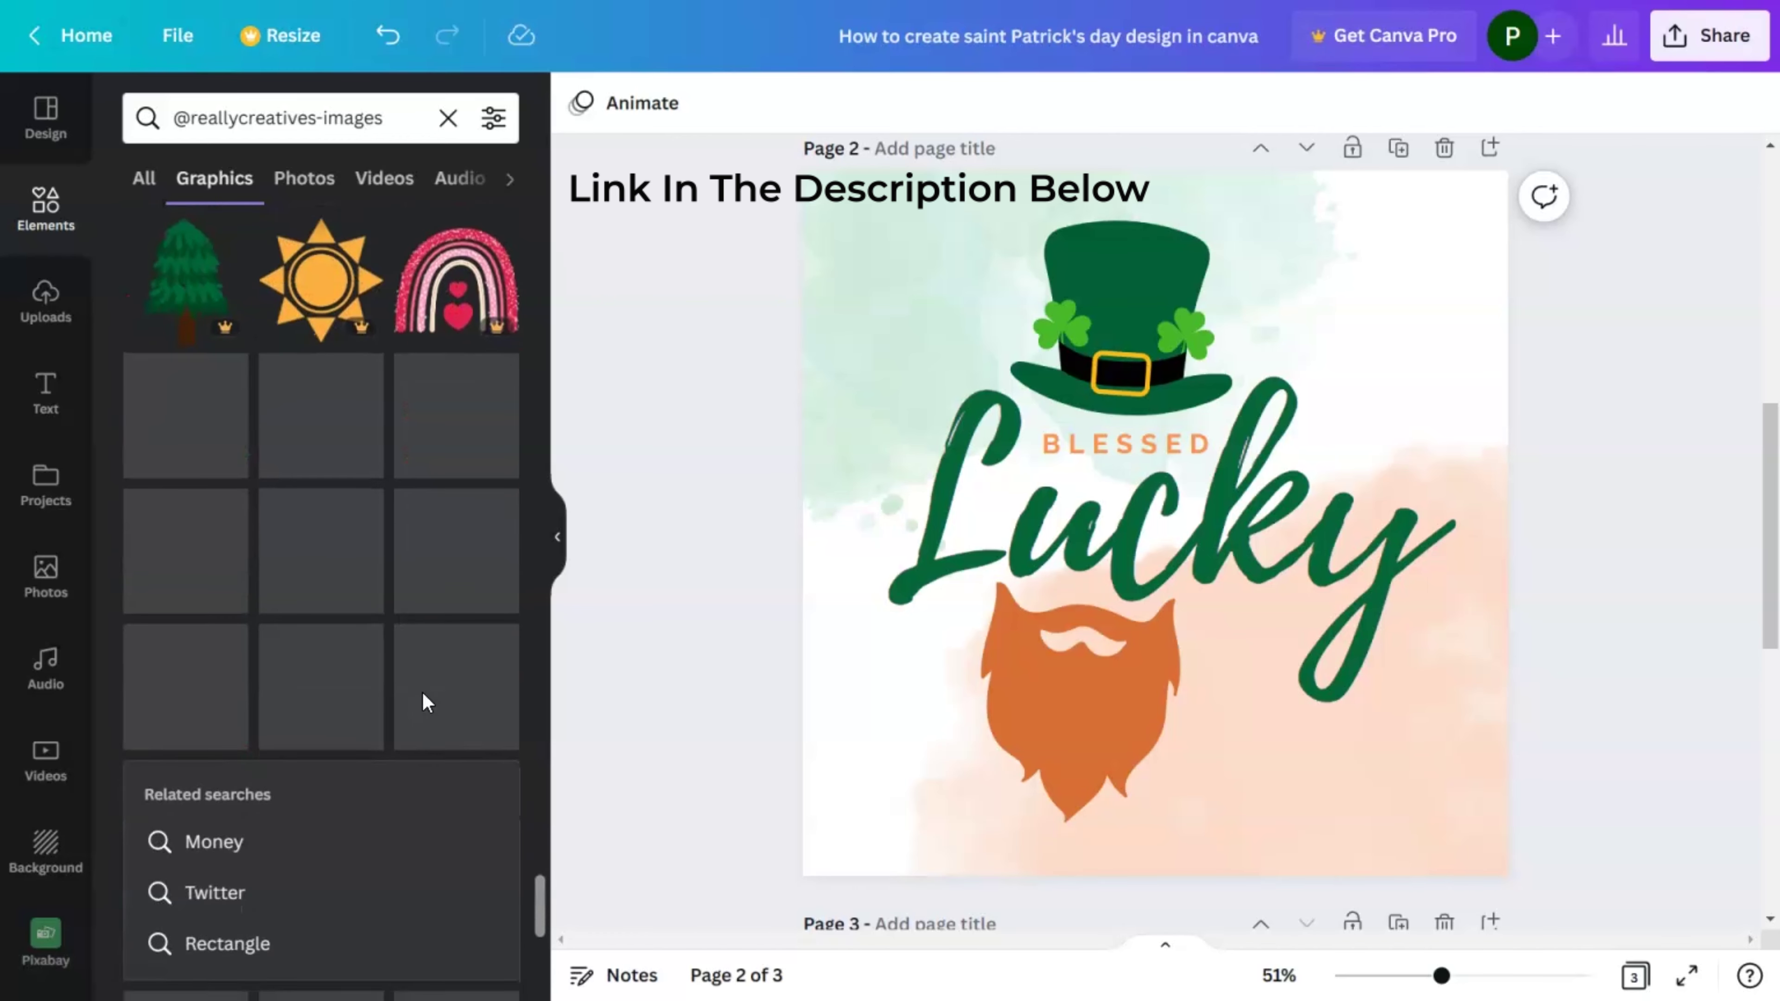
scroll(426, 704, "down", 7)
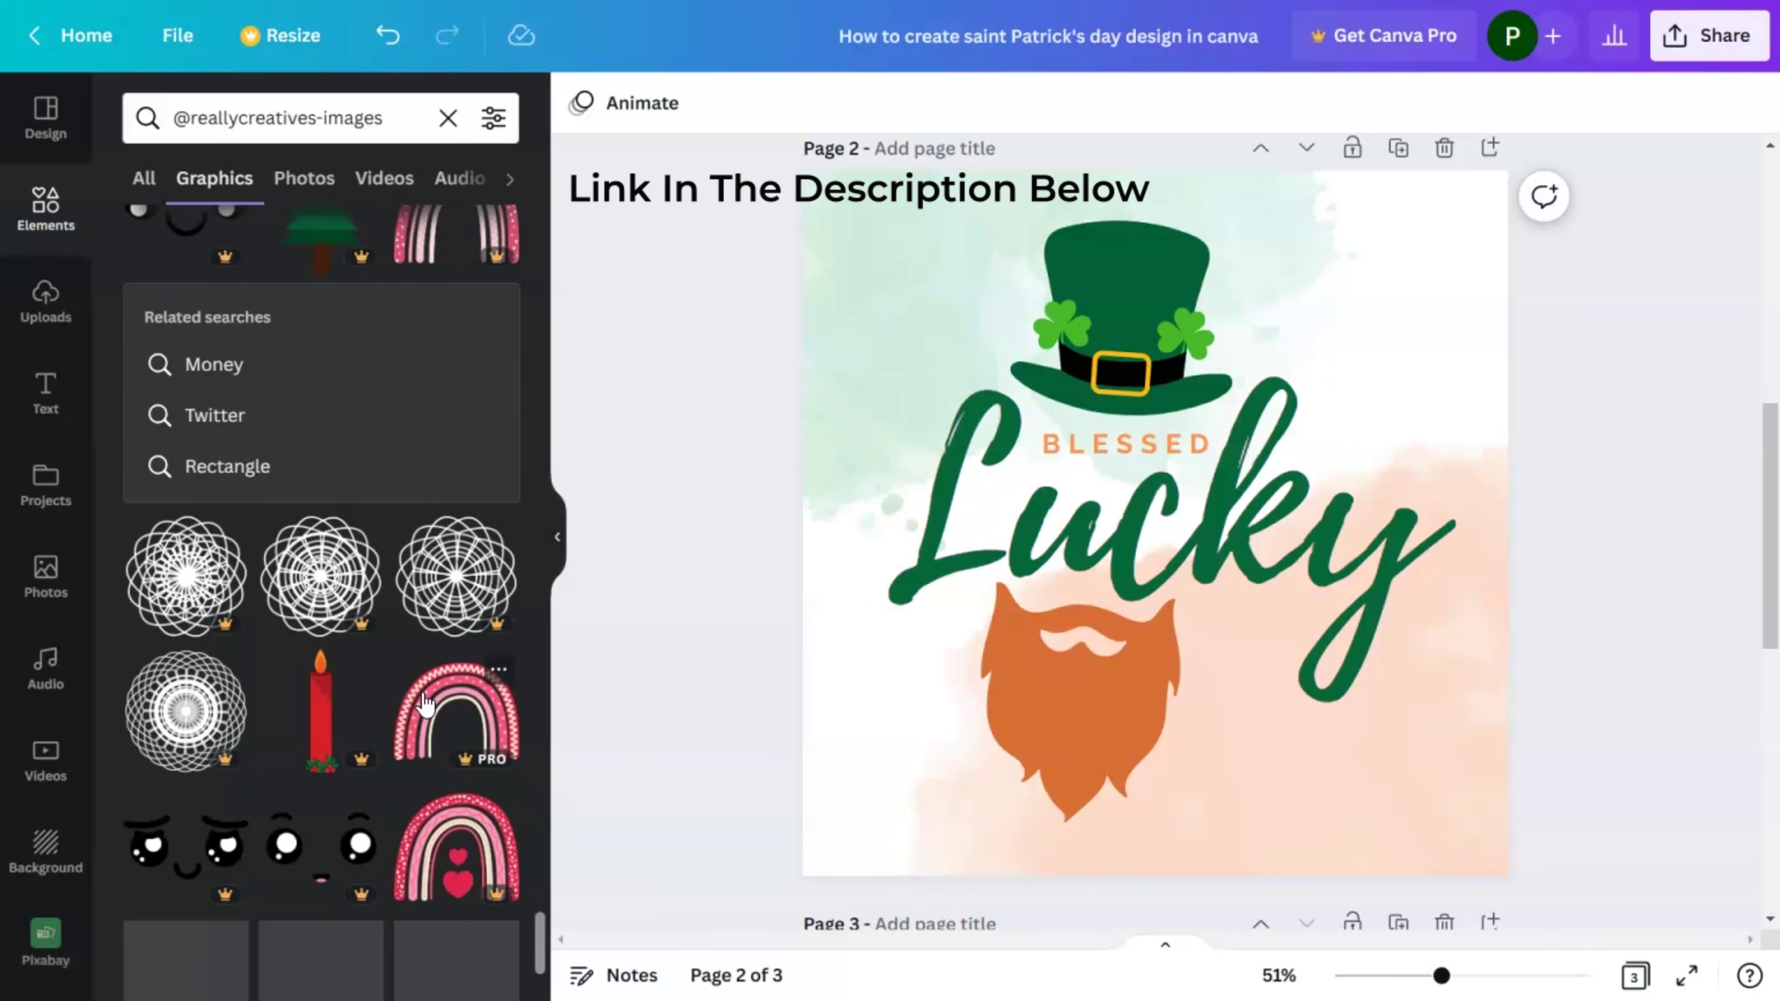
scroll(456, 740, "down", 5)
scroll(395, 726, "down", 8)
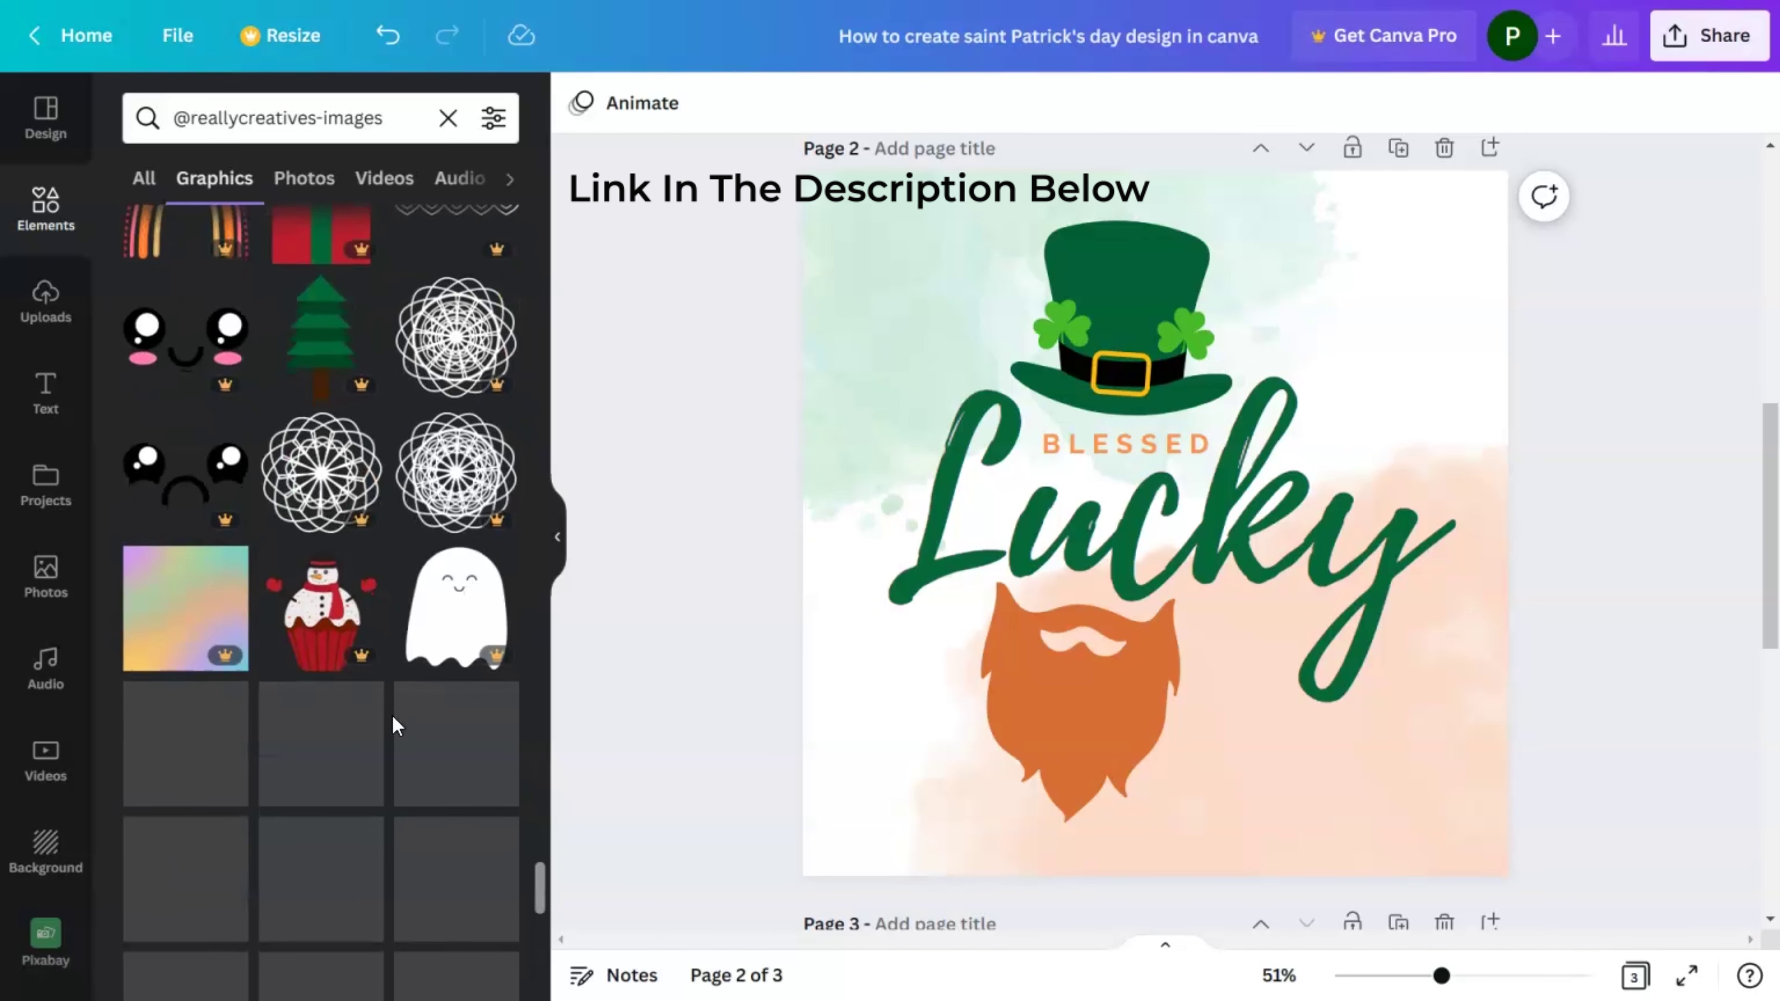
scroll(393, 711, "down", 8)
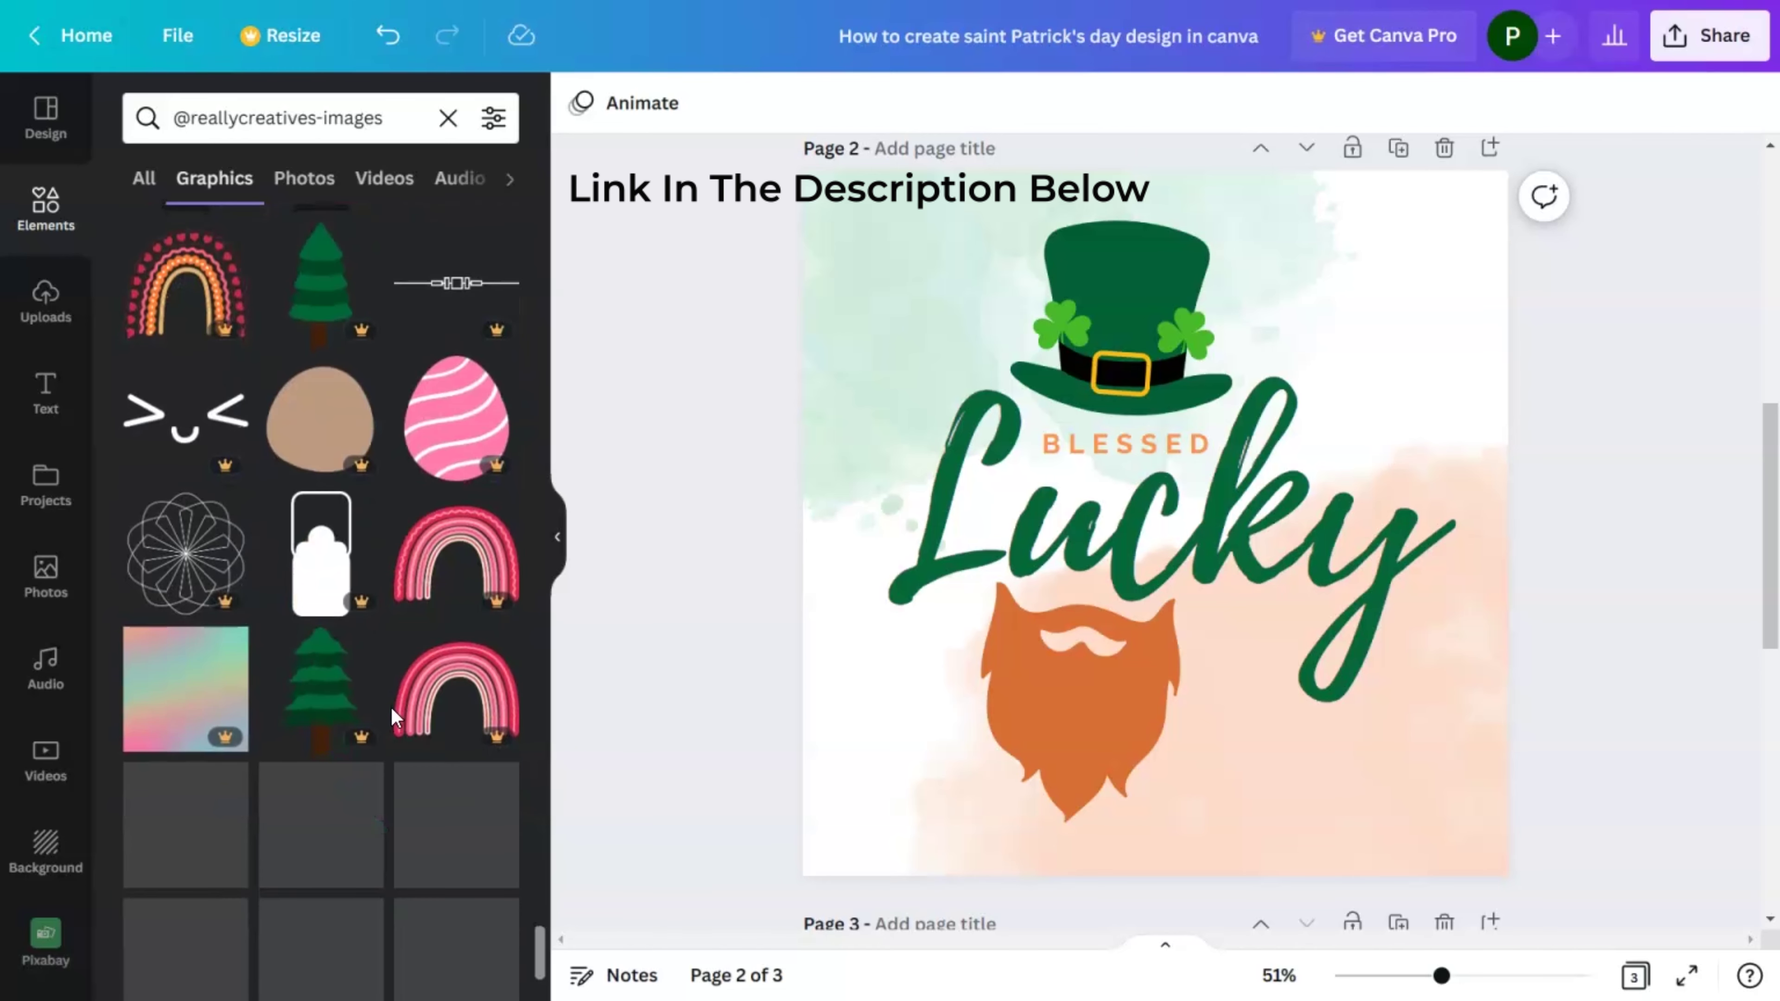
scroll(391, 708, "down", 6)
scroll(392, 708, "down", 5)
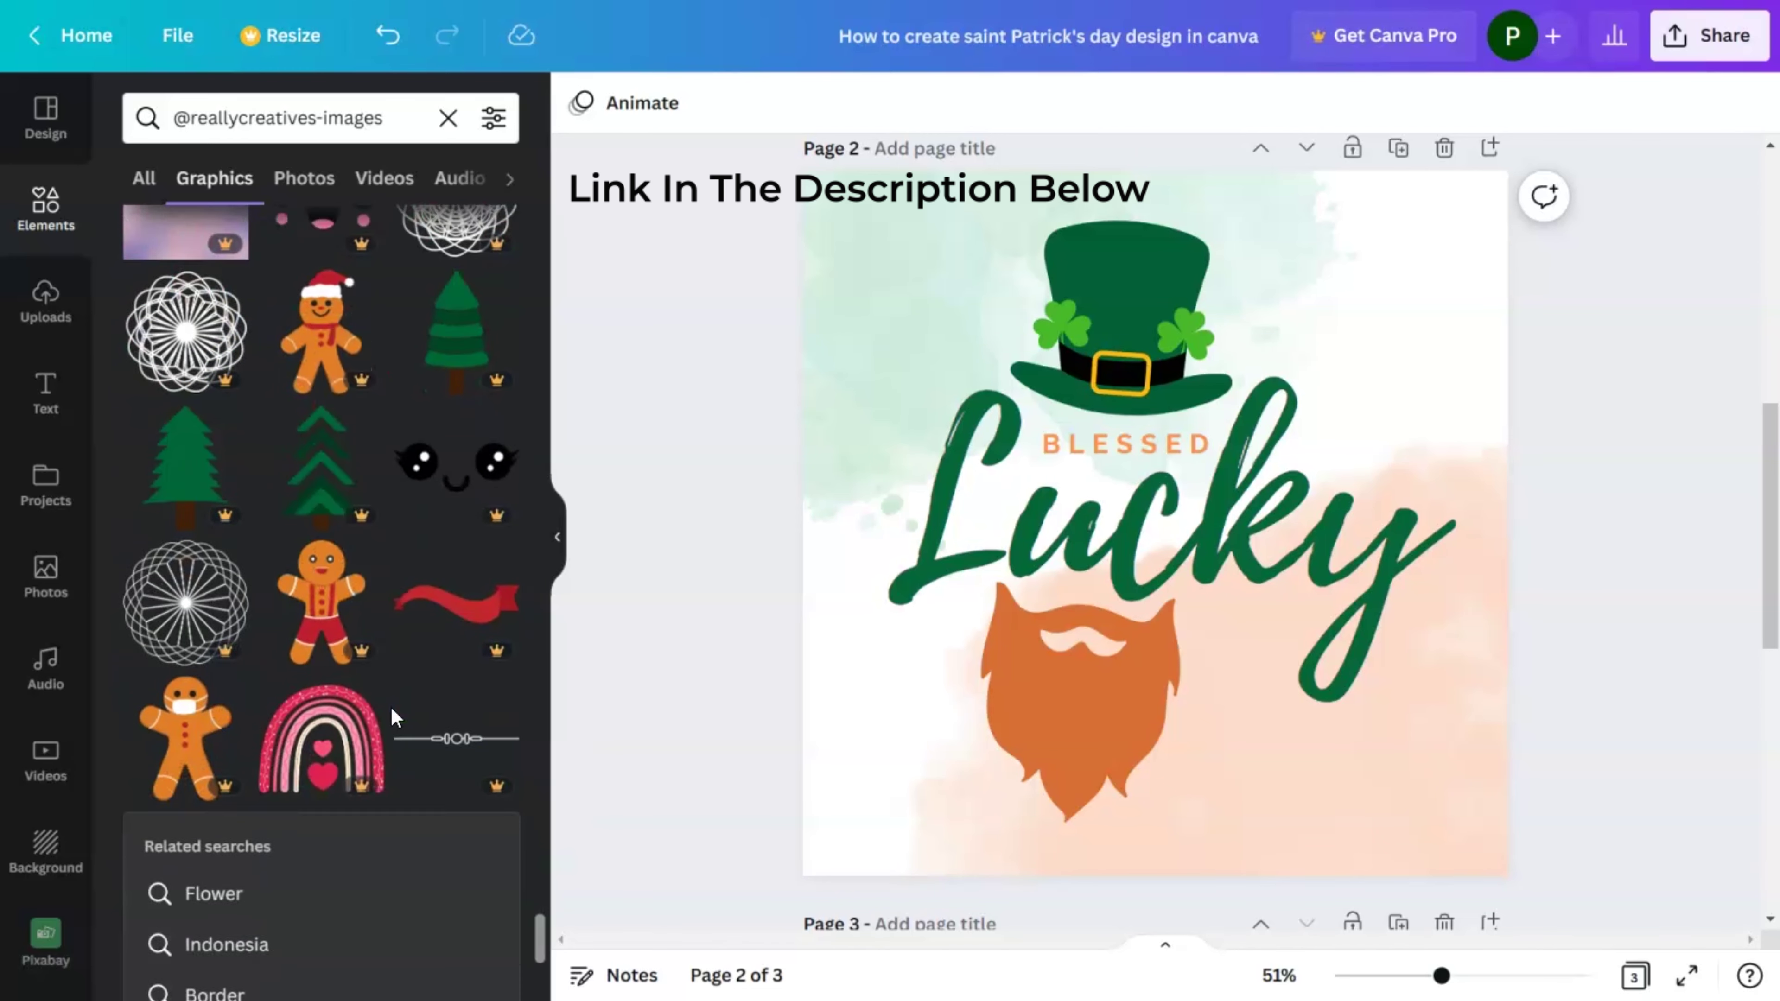
scroll(393, 716, "down", 5)
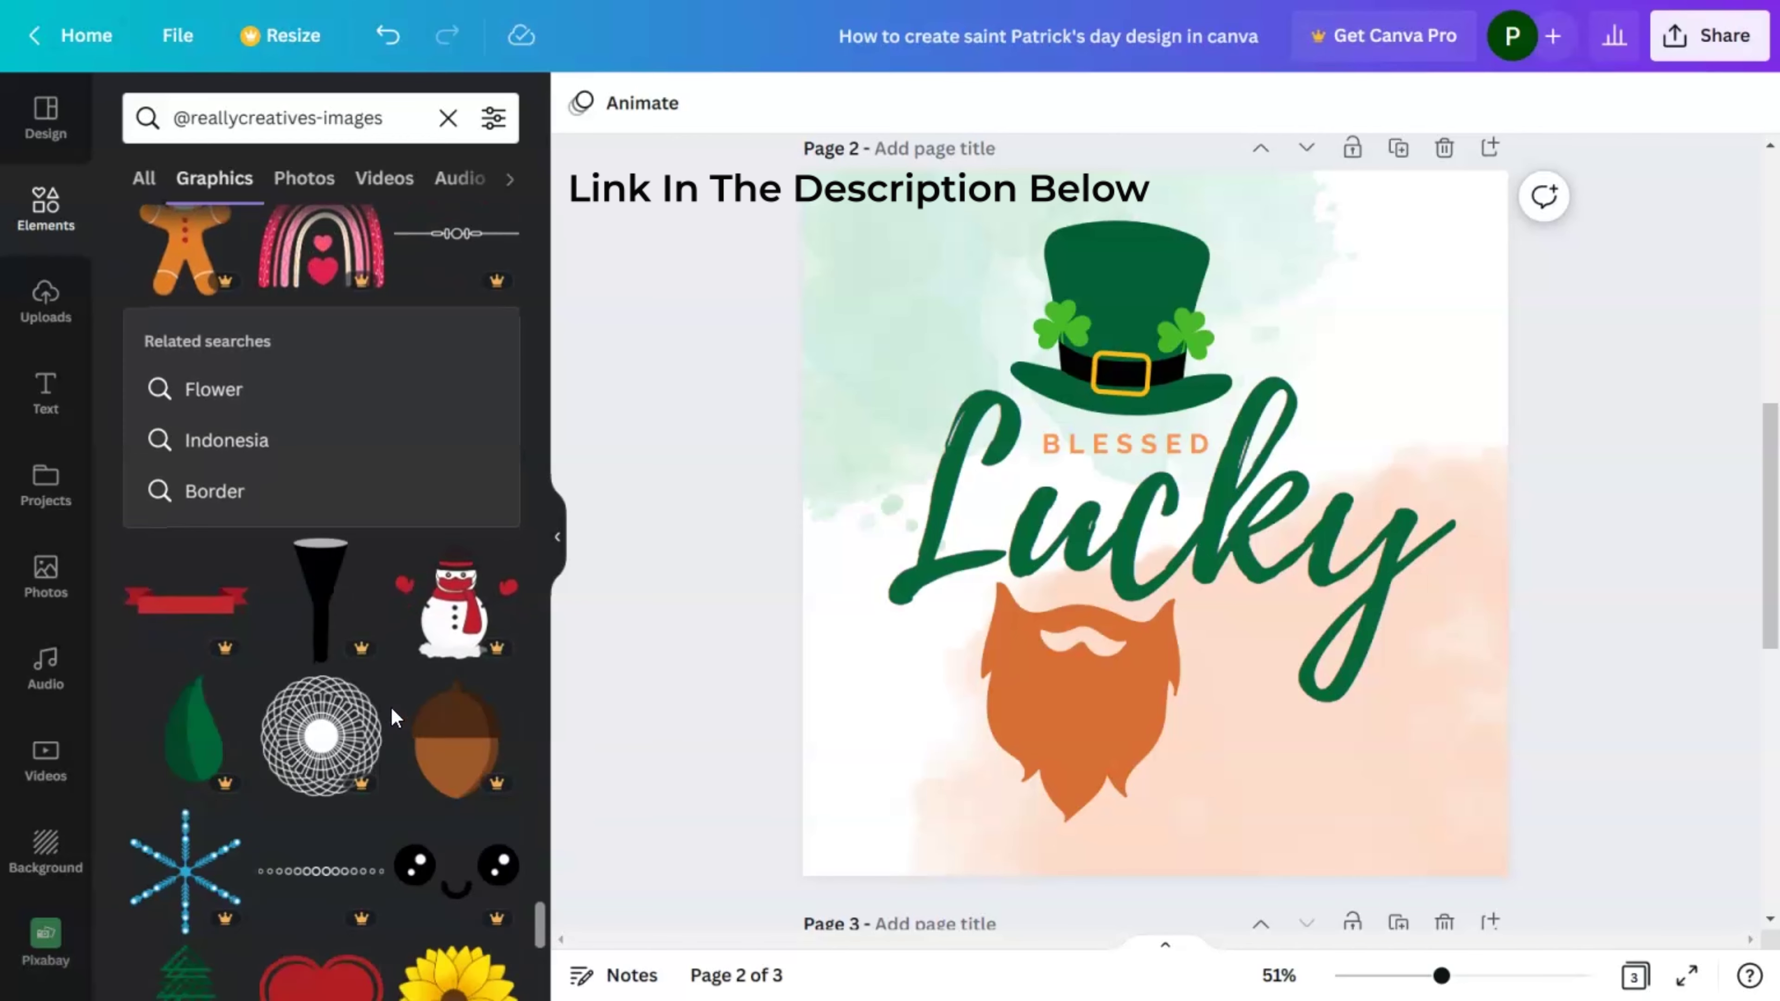
scroll(394, 716, "down", 6)
scroll(394, 716, "down", 3)
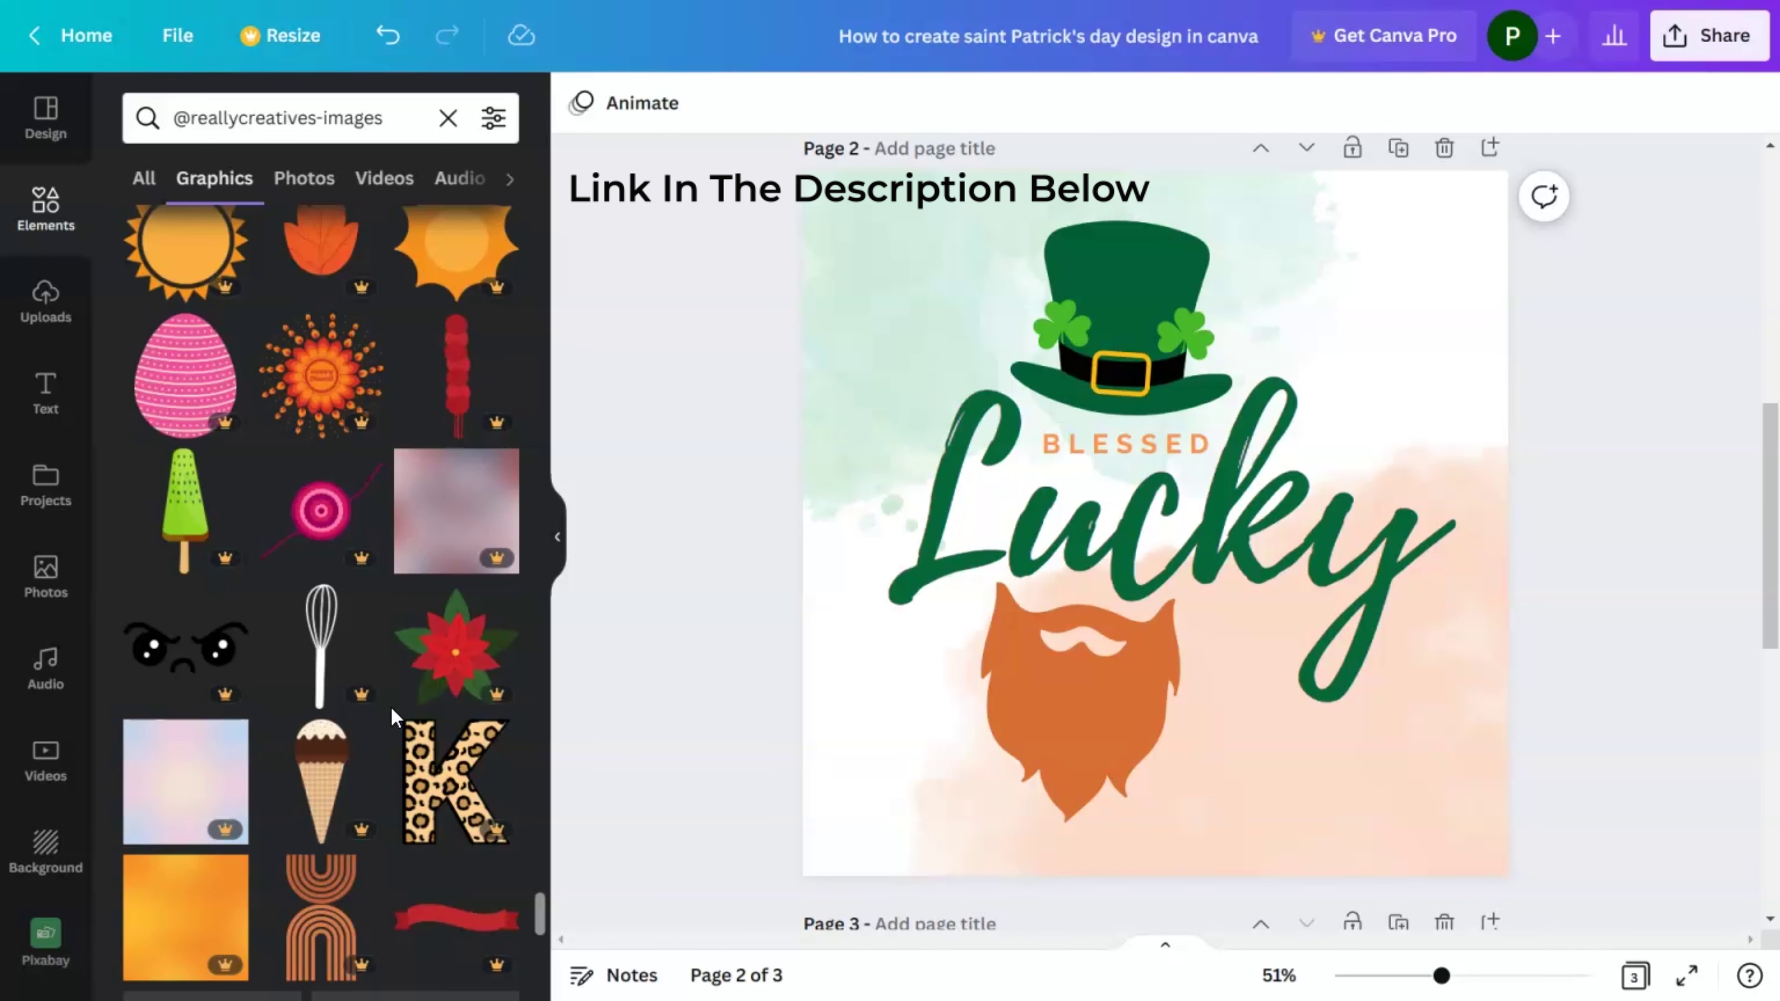
scroll(394, 716, "down", 9)
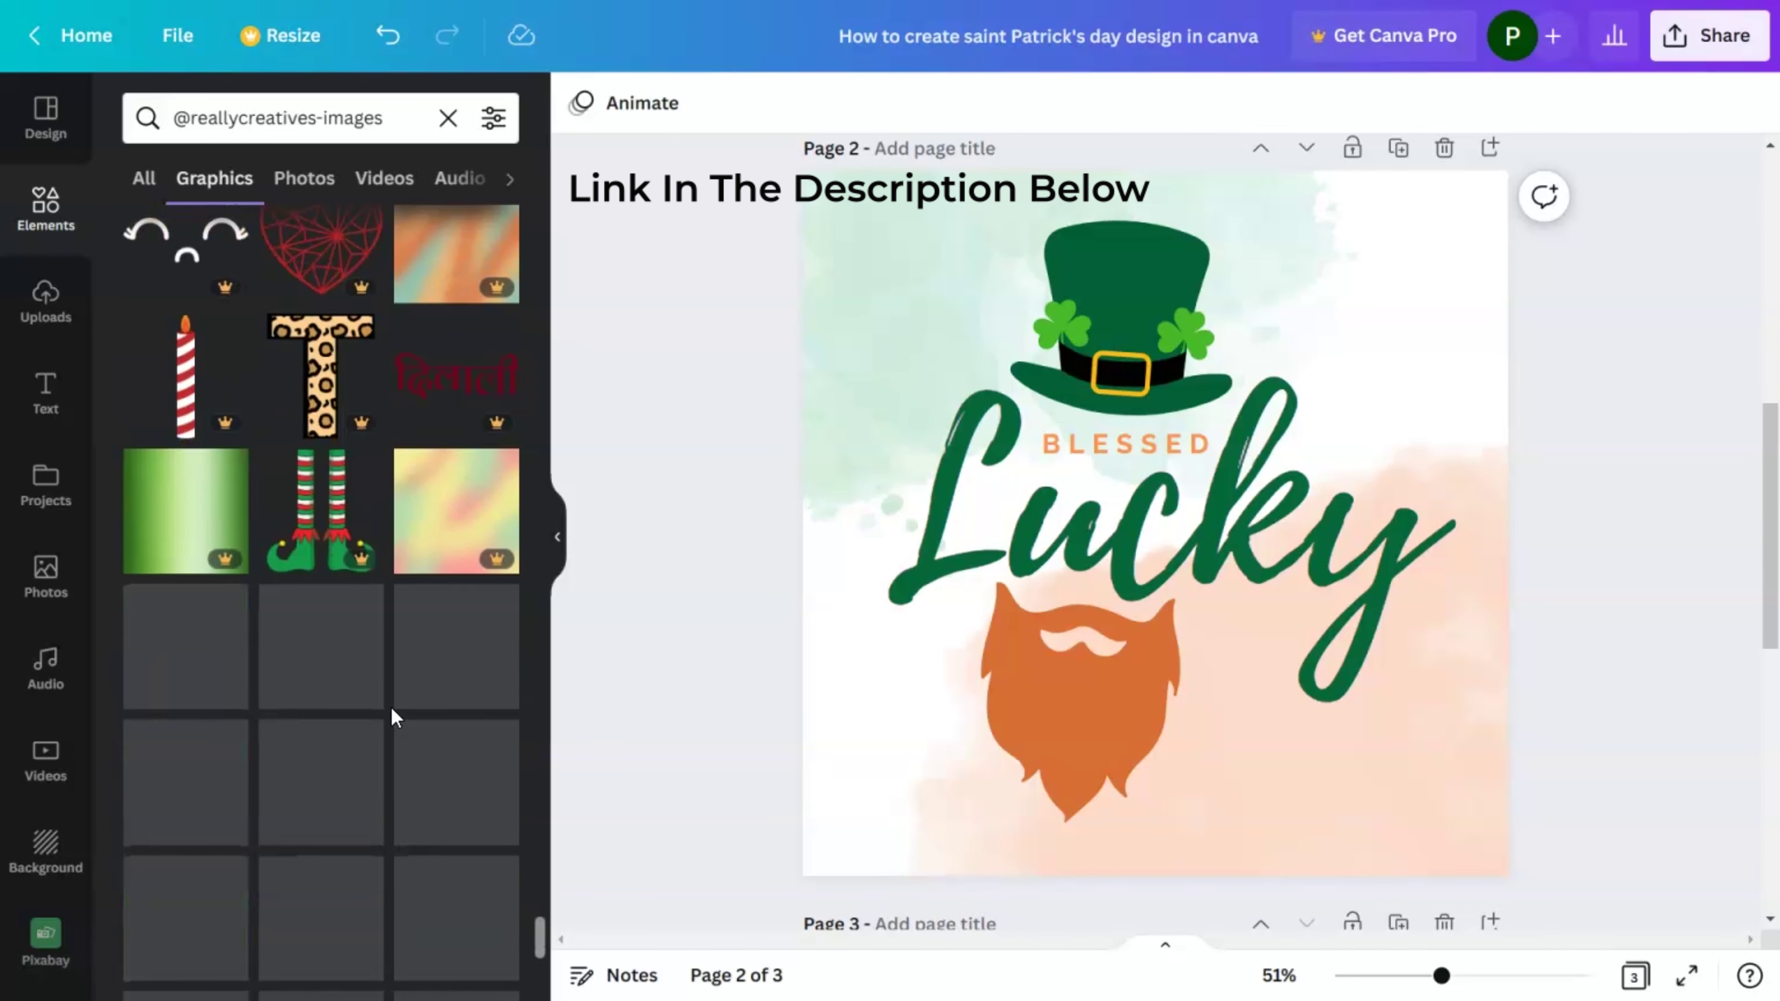
scroll(392, 705, "down", 8)
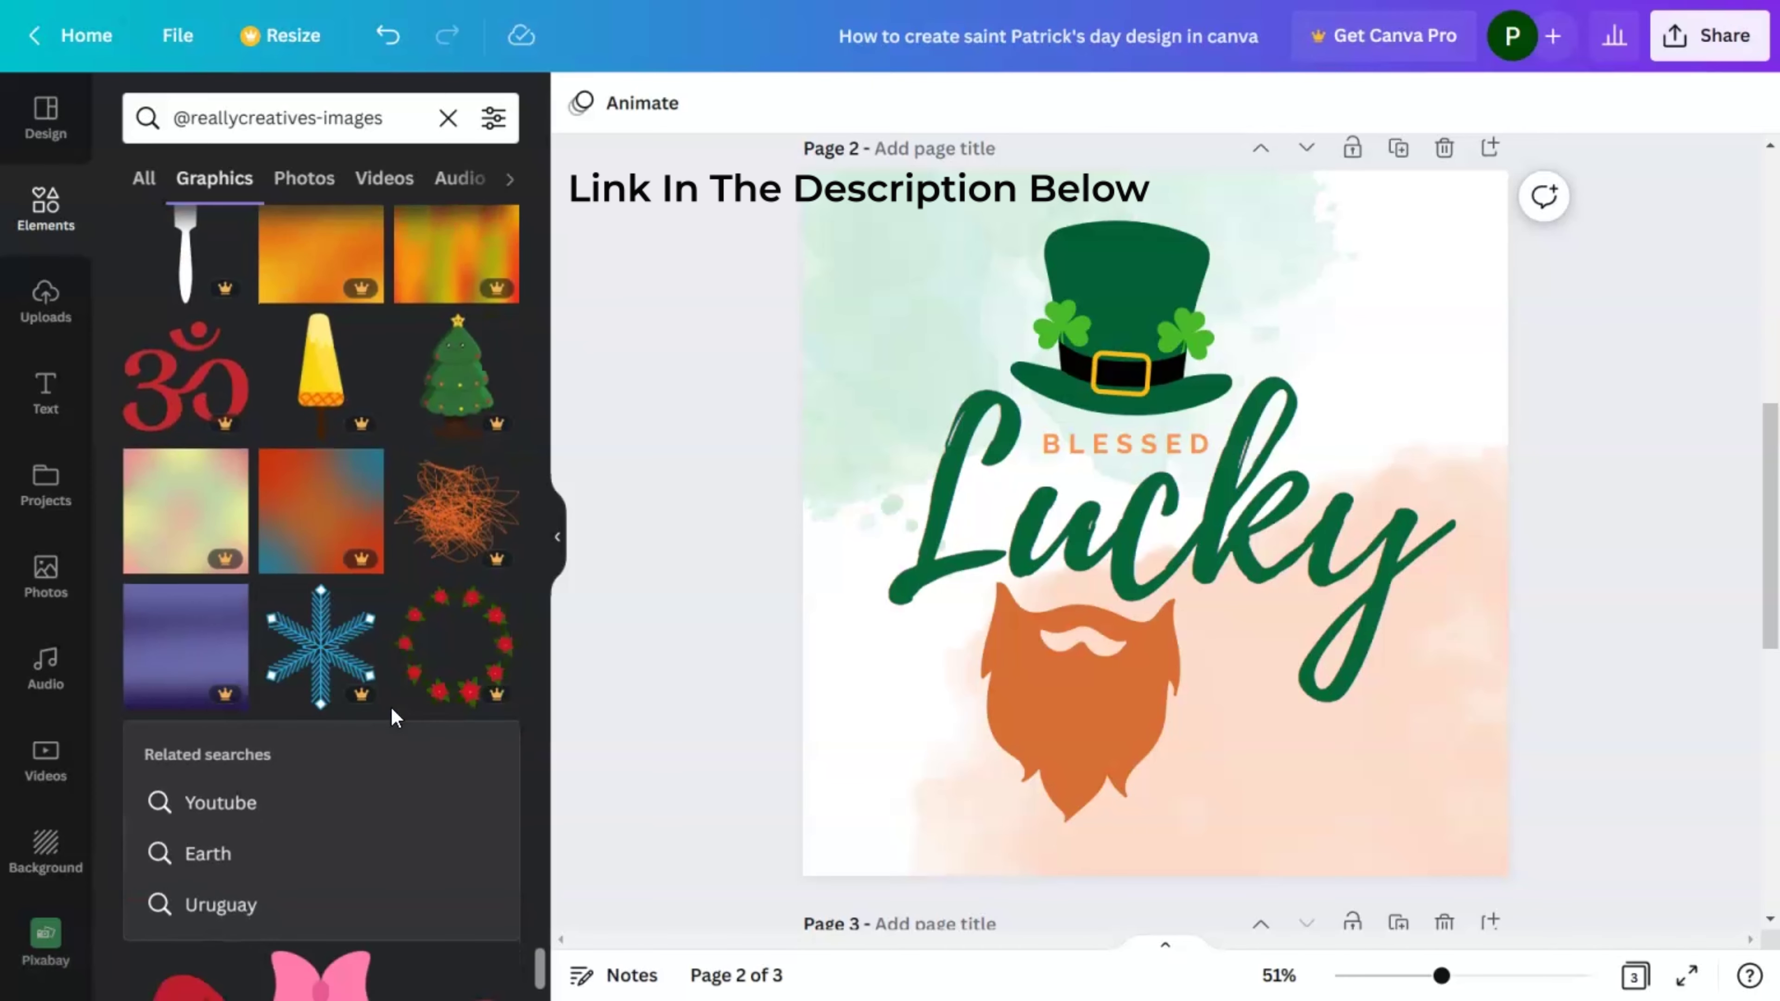
scroll(392, 706, "down", 6)
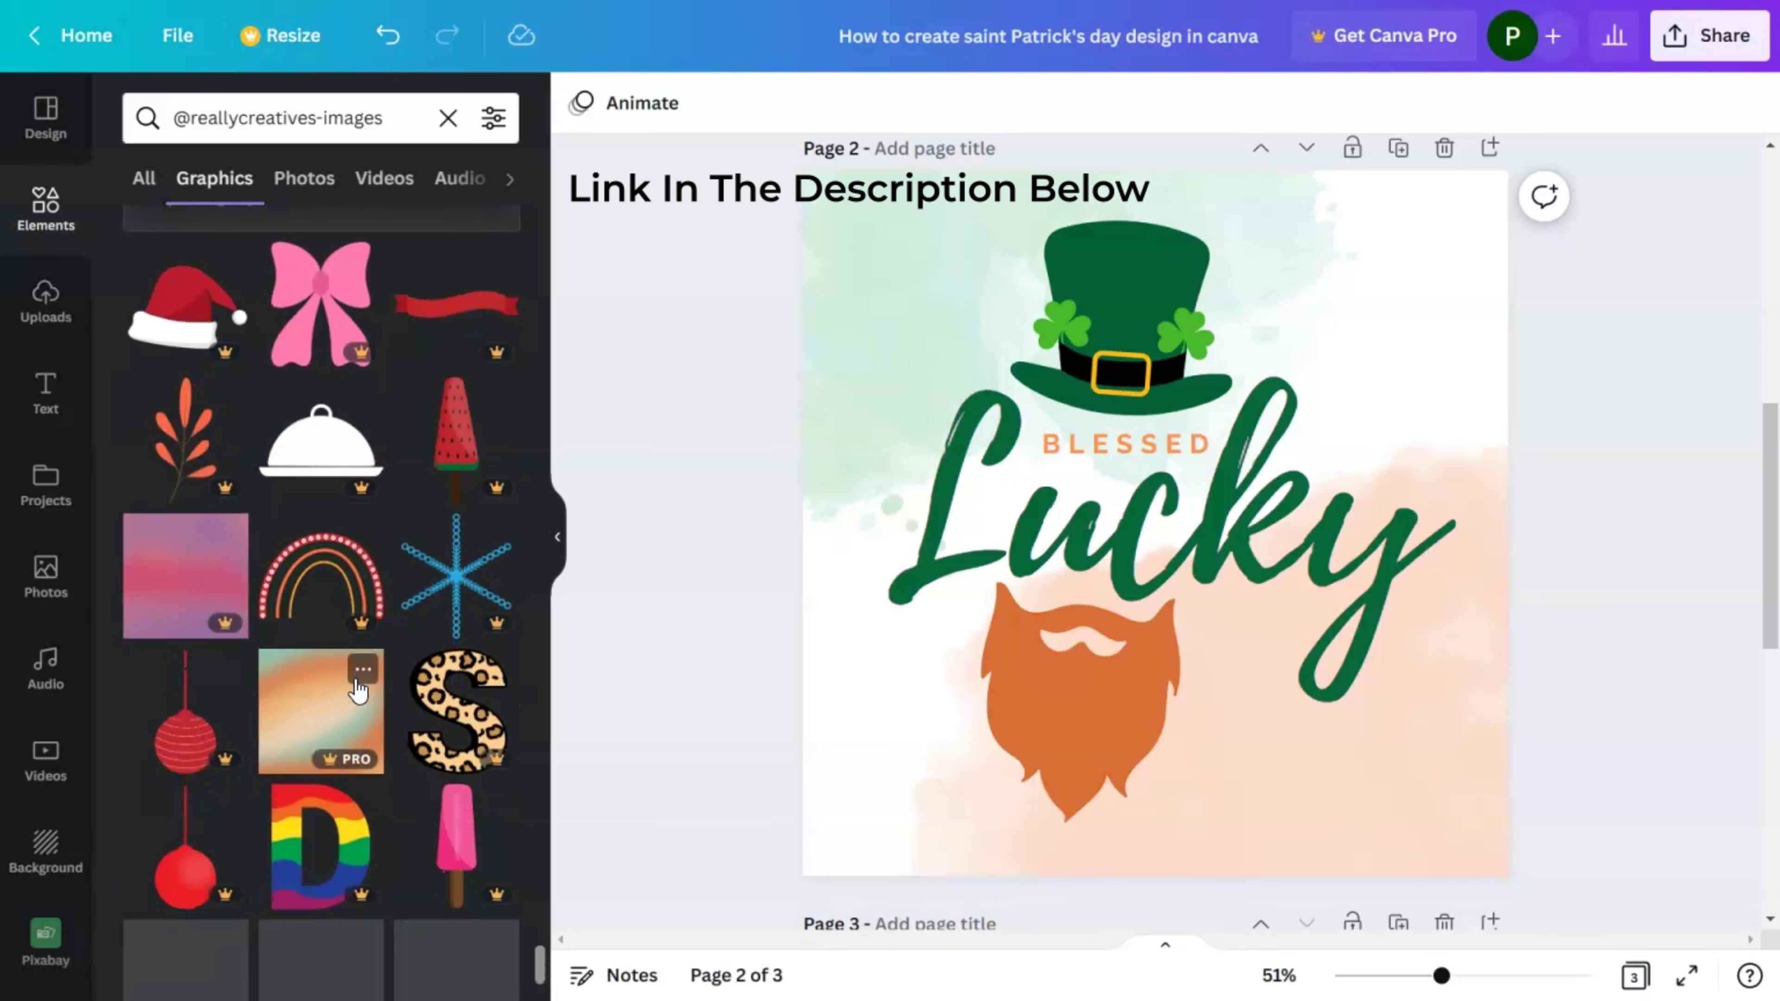
scroll(357, 691, "down", 10)
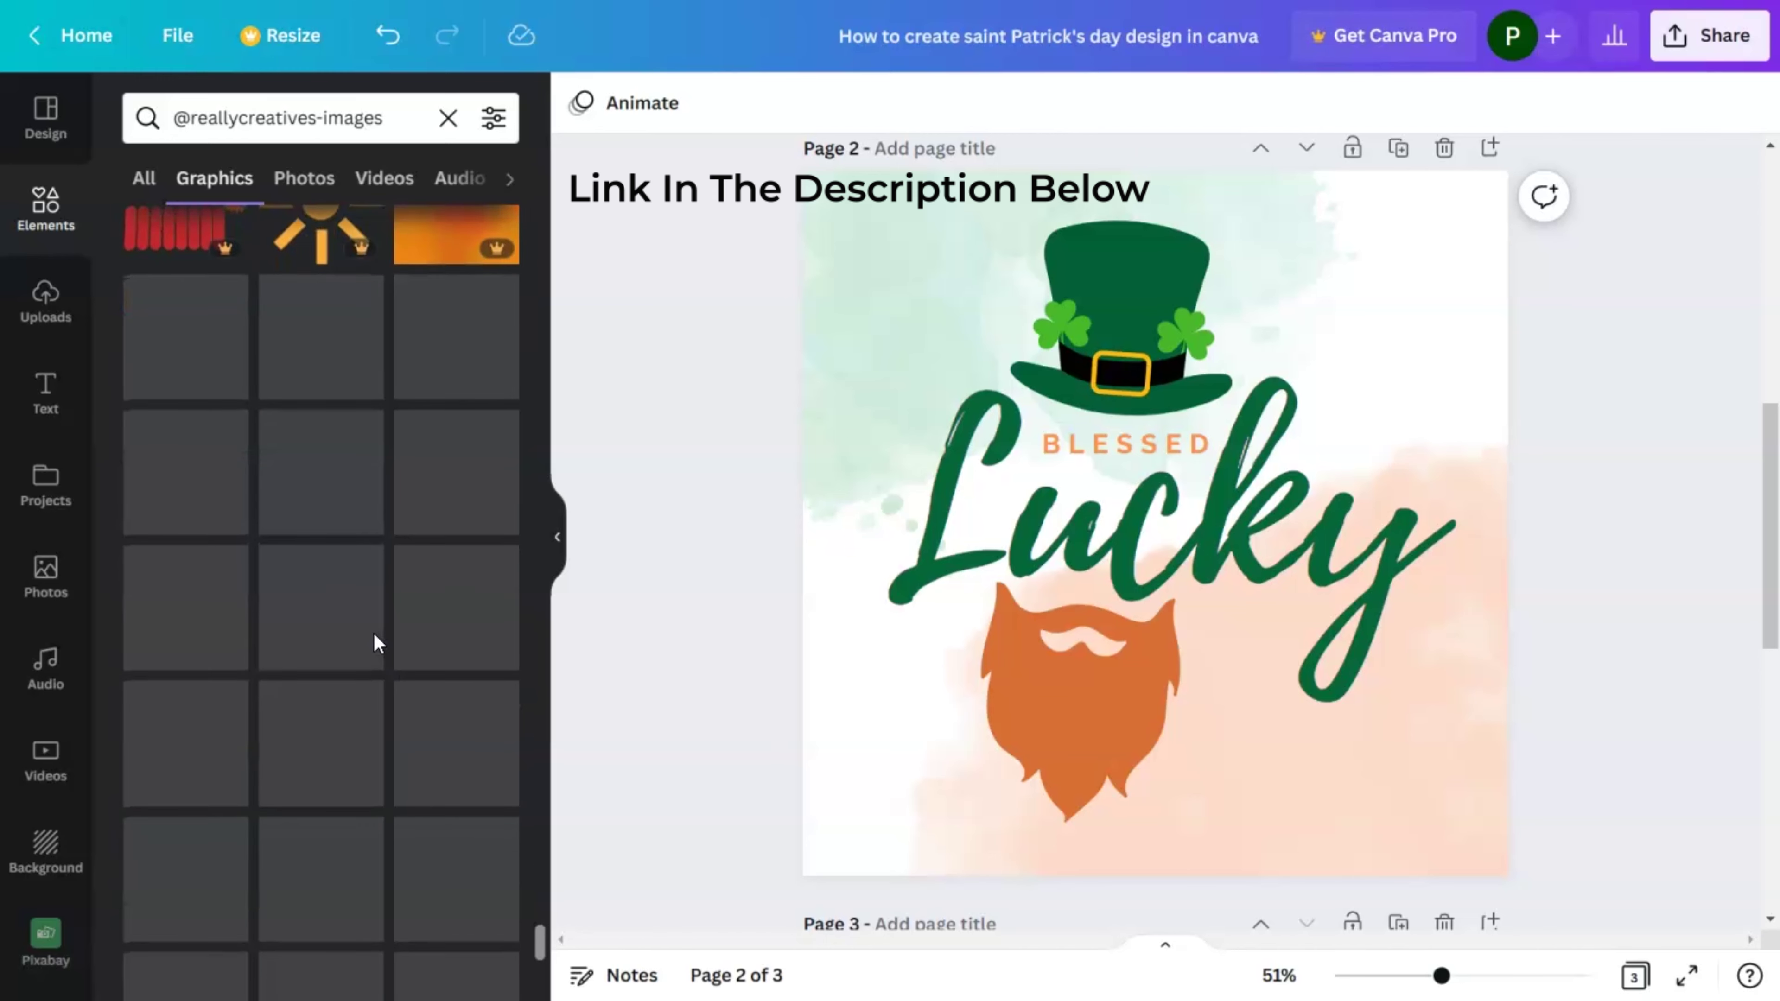
scroll(379, 642, "down", 4)
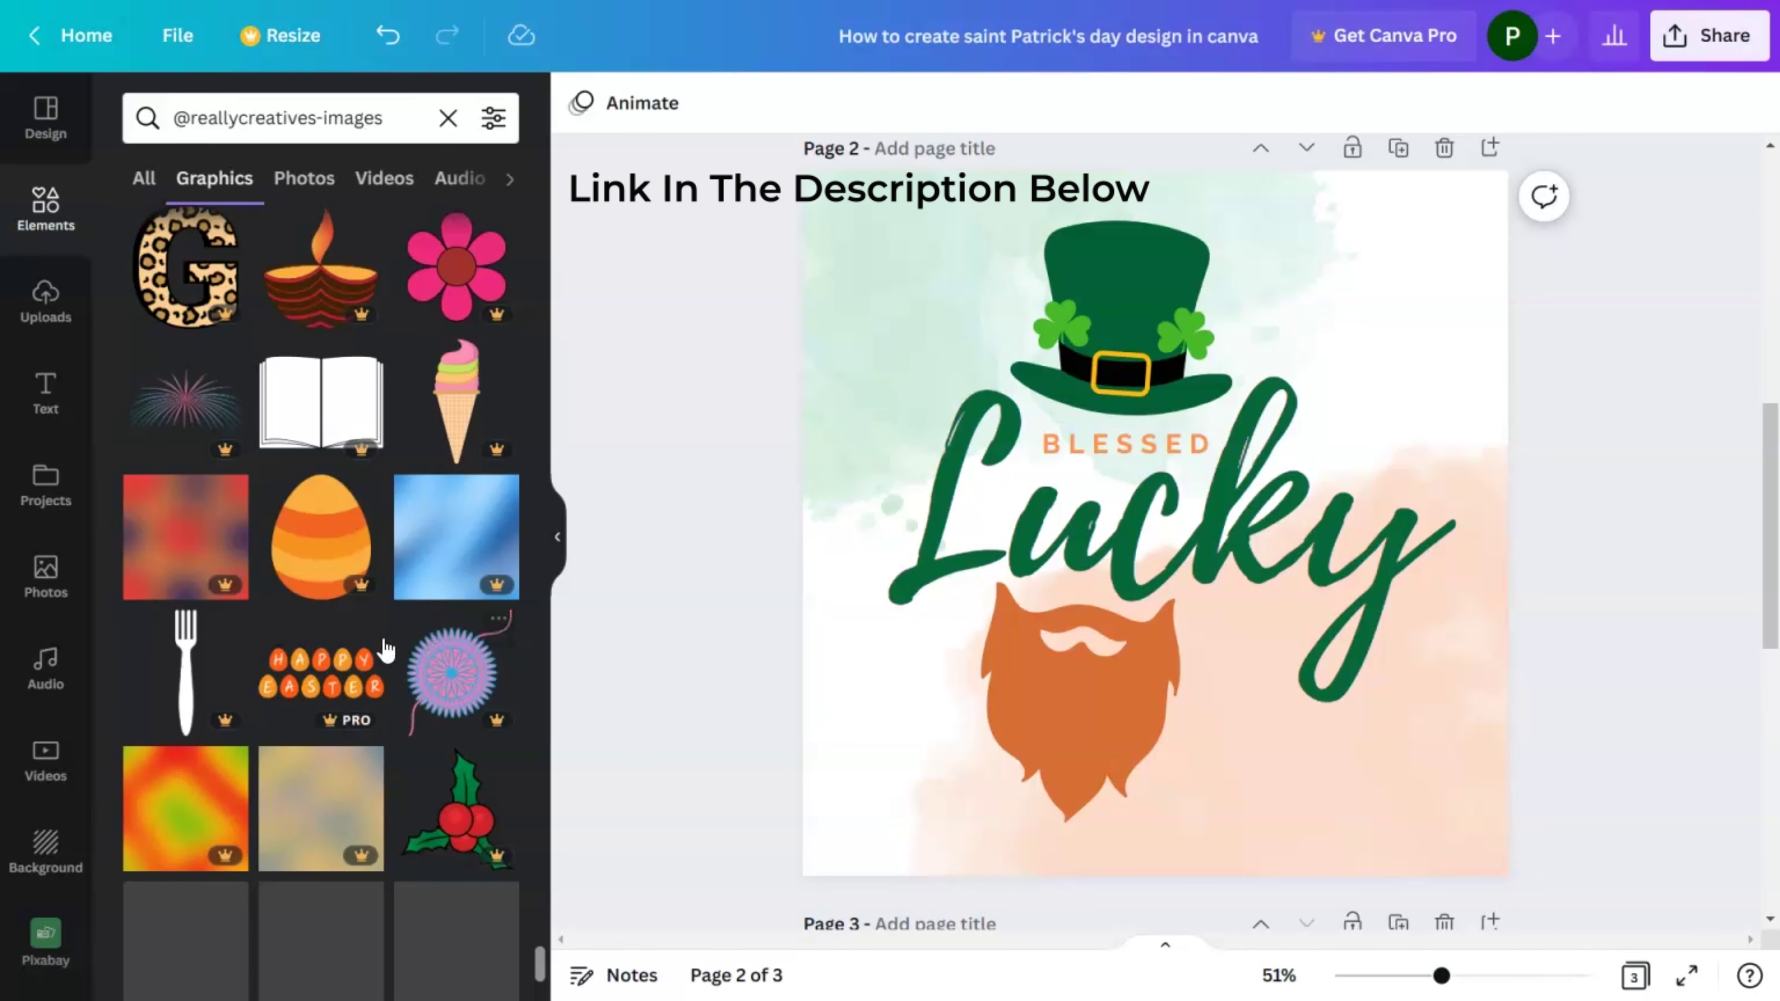
scroll(382, 642, "down", 6)
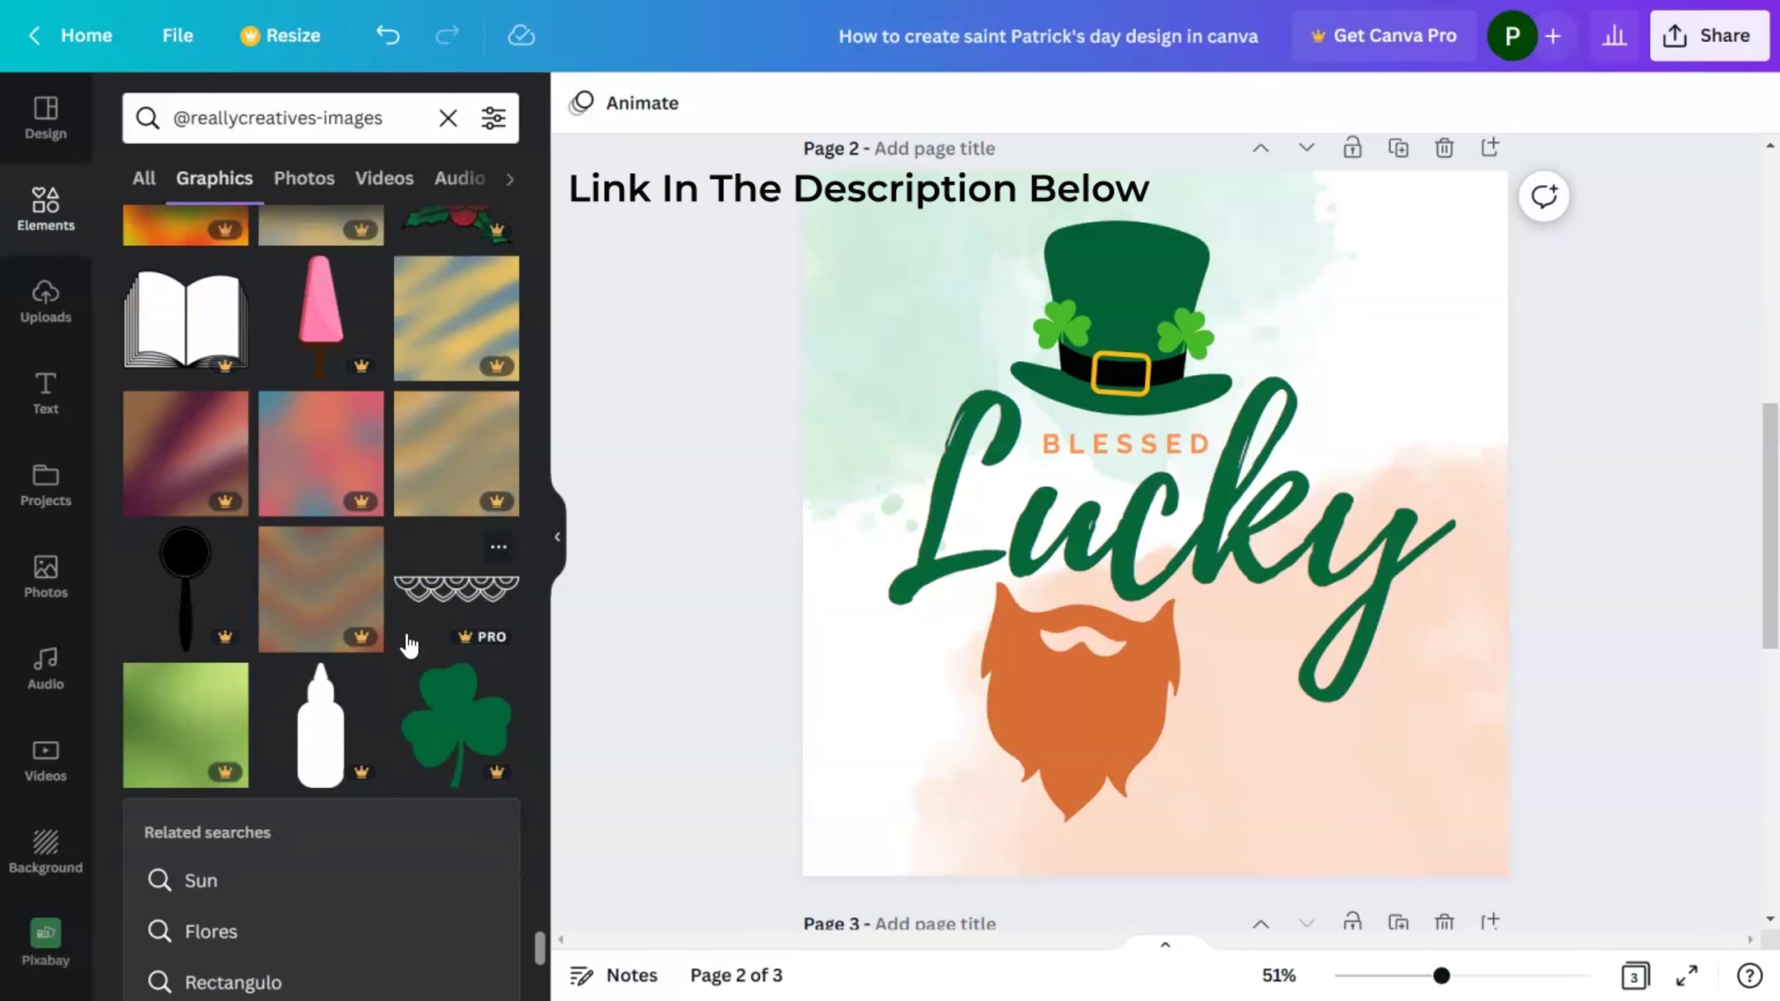
scroll(410, 642, "down", 5)
scroll(414, 617, "up", 2)
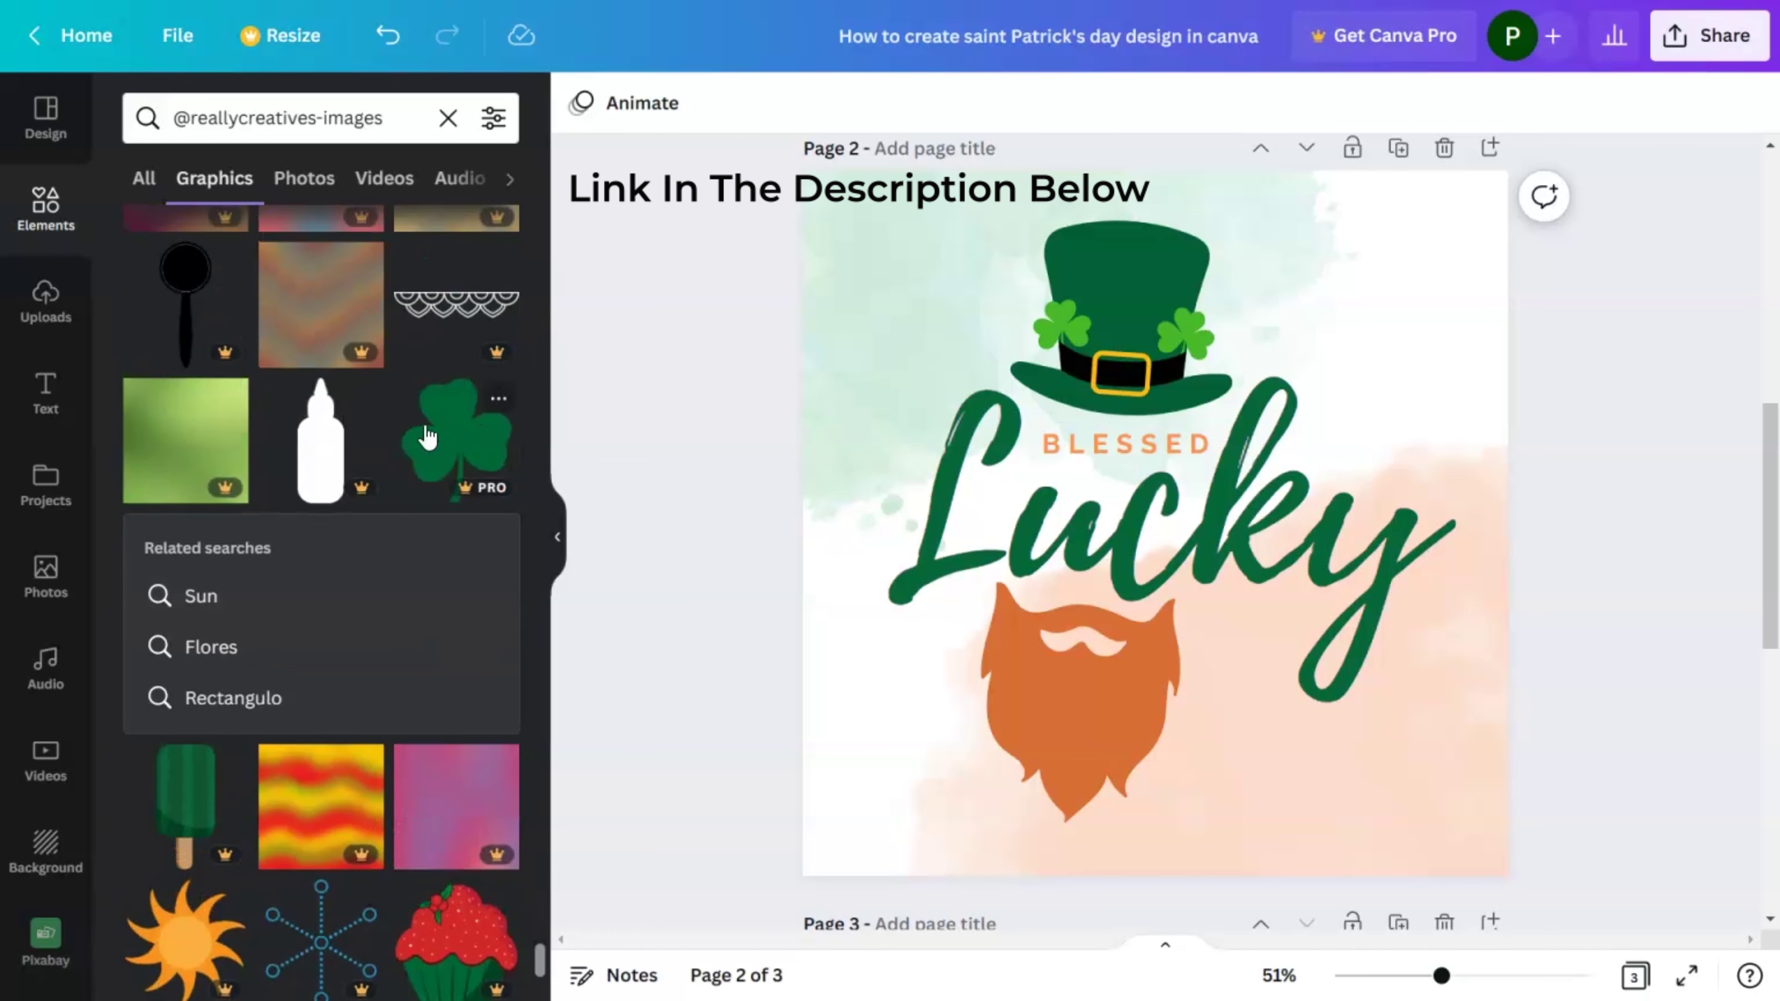
left_click(428, 436)
Add the stemless three-leaf clover and the dark green four-leaf clover from the graphics results to the design
scroll(417, 615, "down", 6)
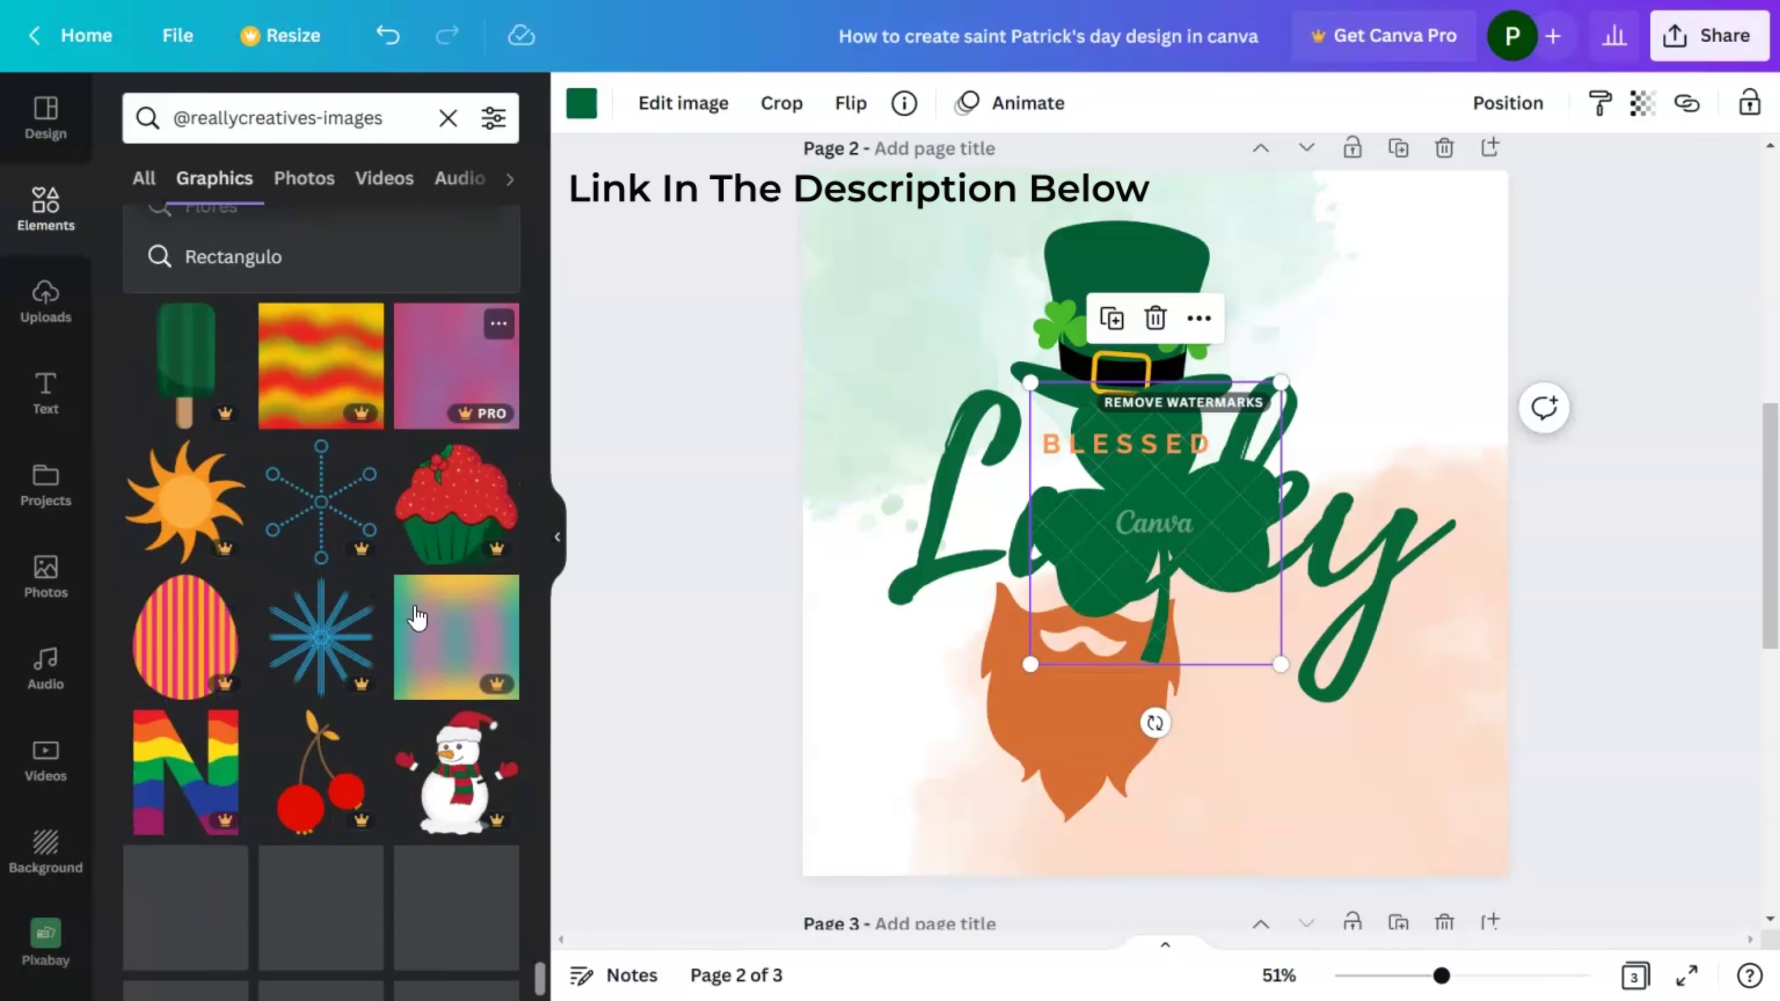
scroll(417, 617, "down", 2)
scroll(417, 617, "down", 3)
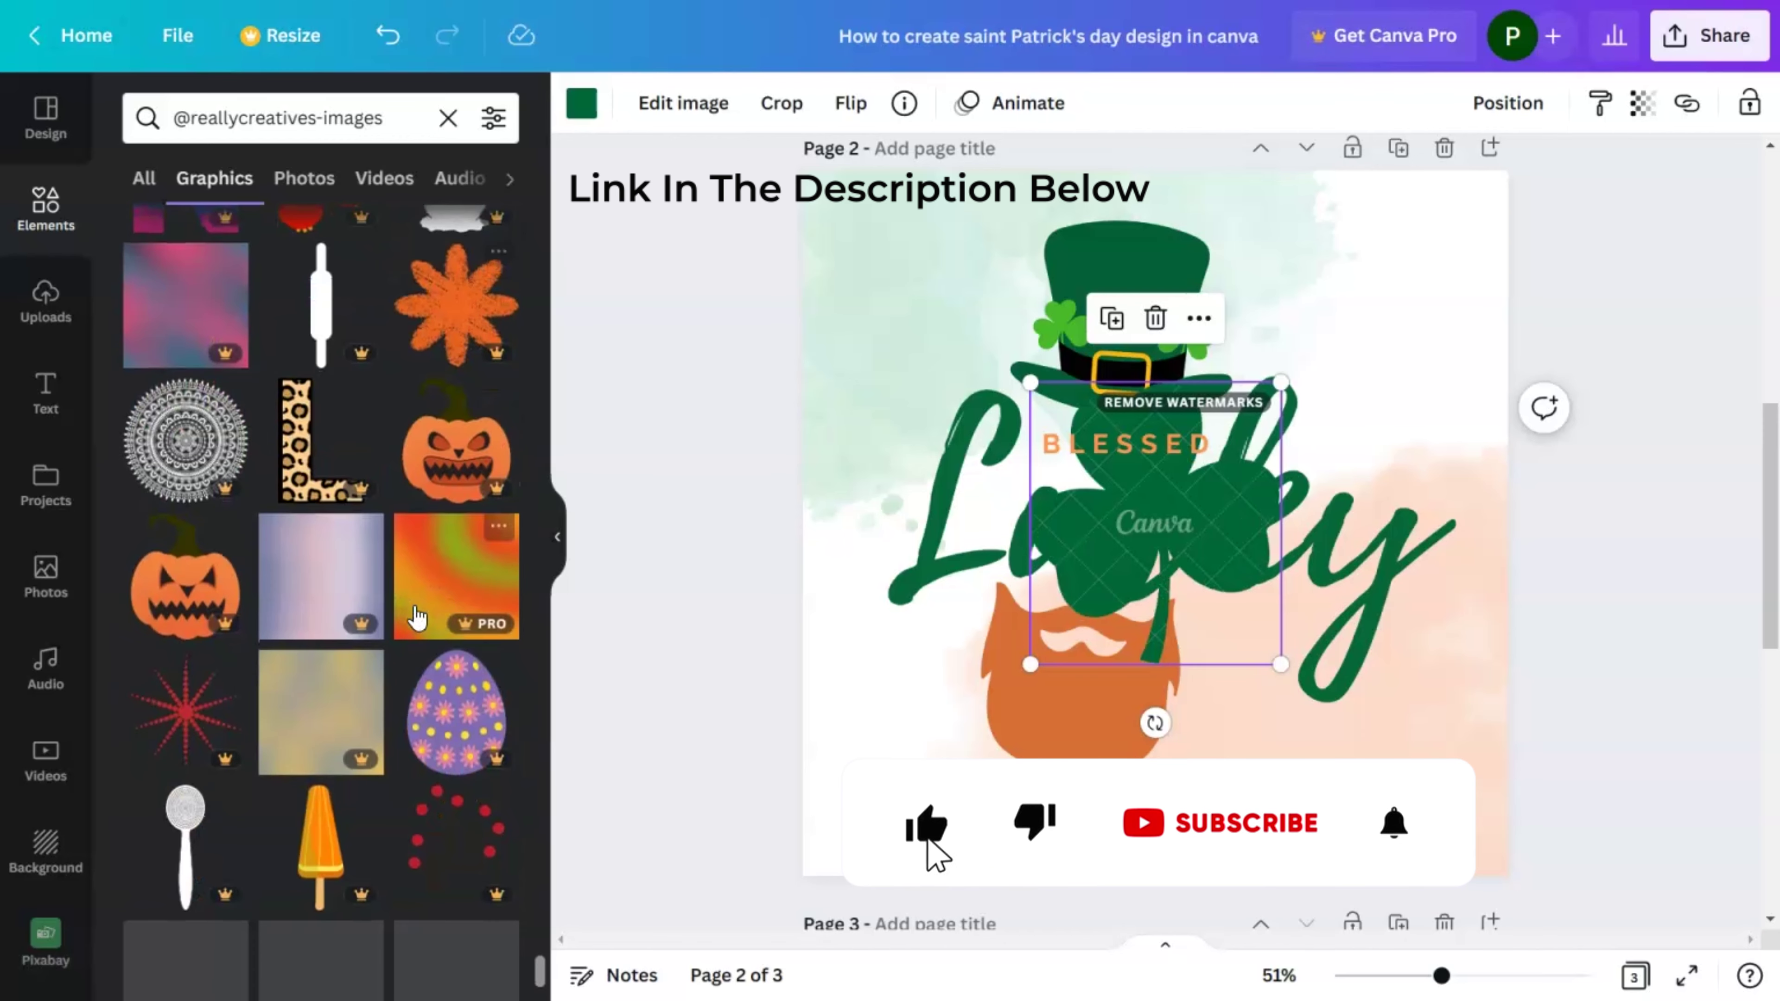
scroll(417, 617, "down", 3)
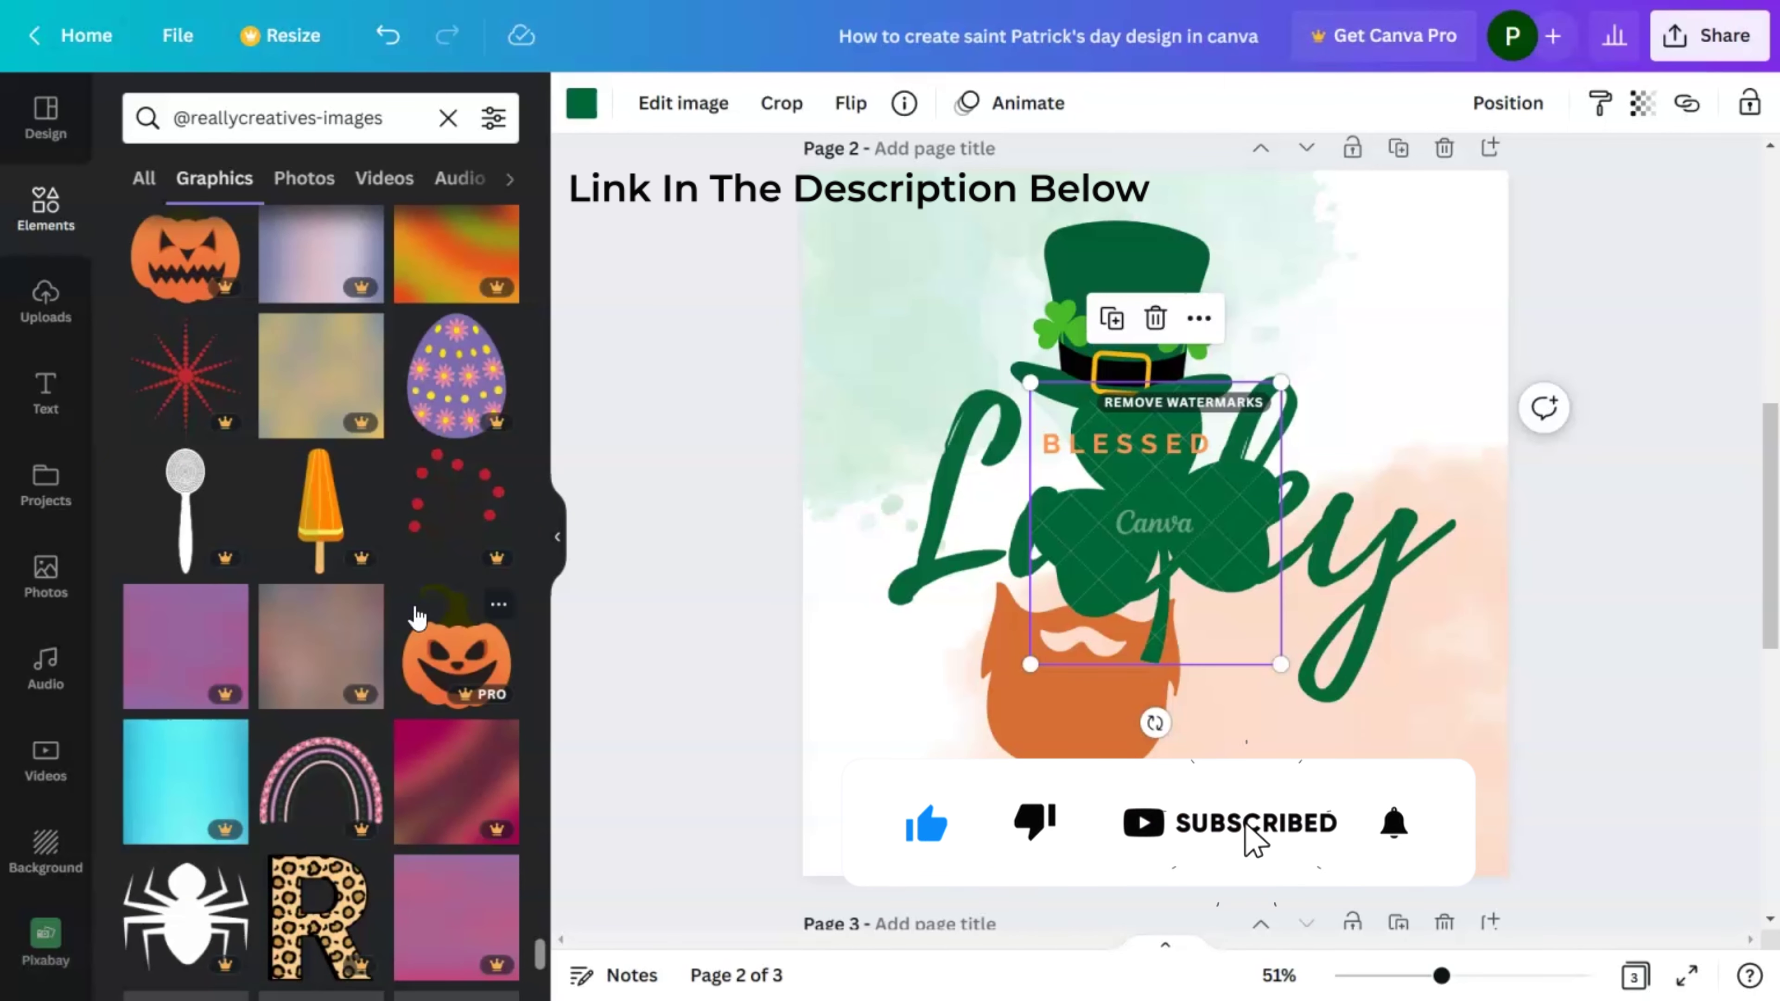
scroll(417, 617, "down", 6)
scroll(417, 617, "down", 2)
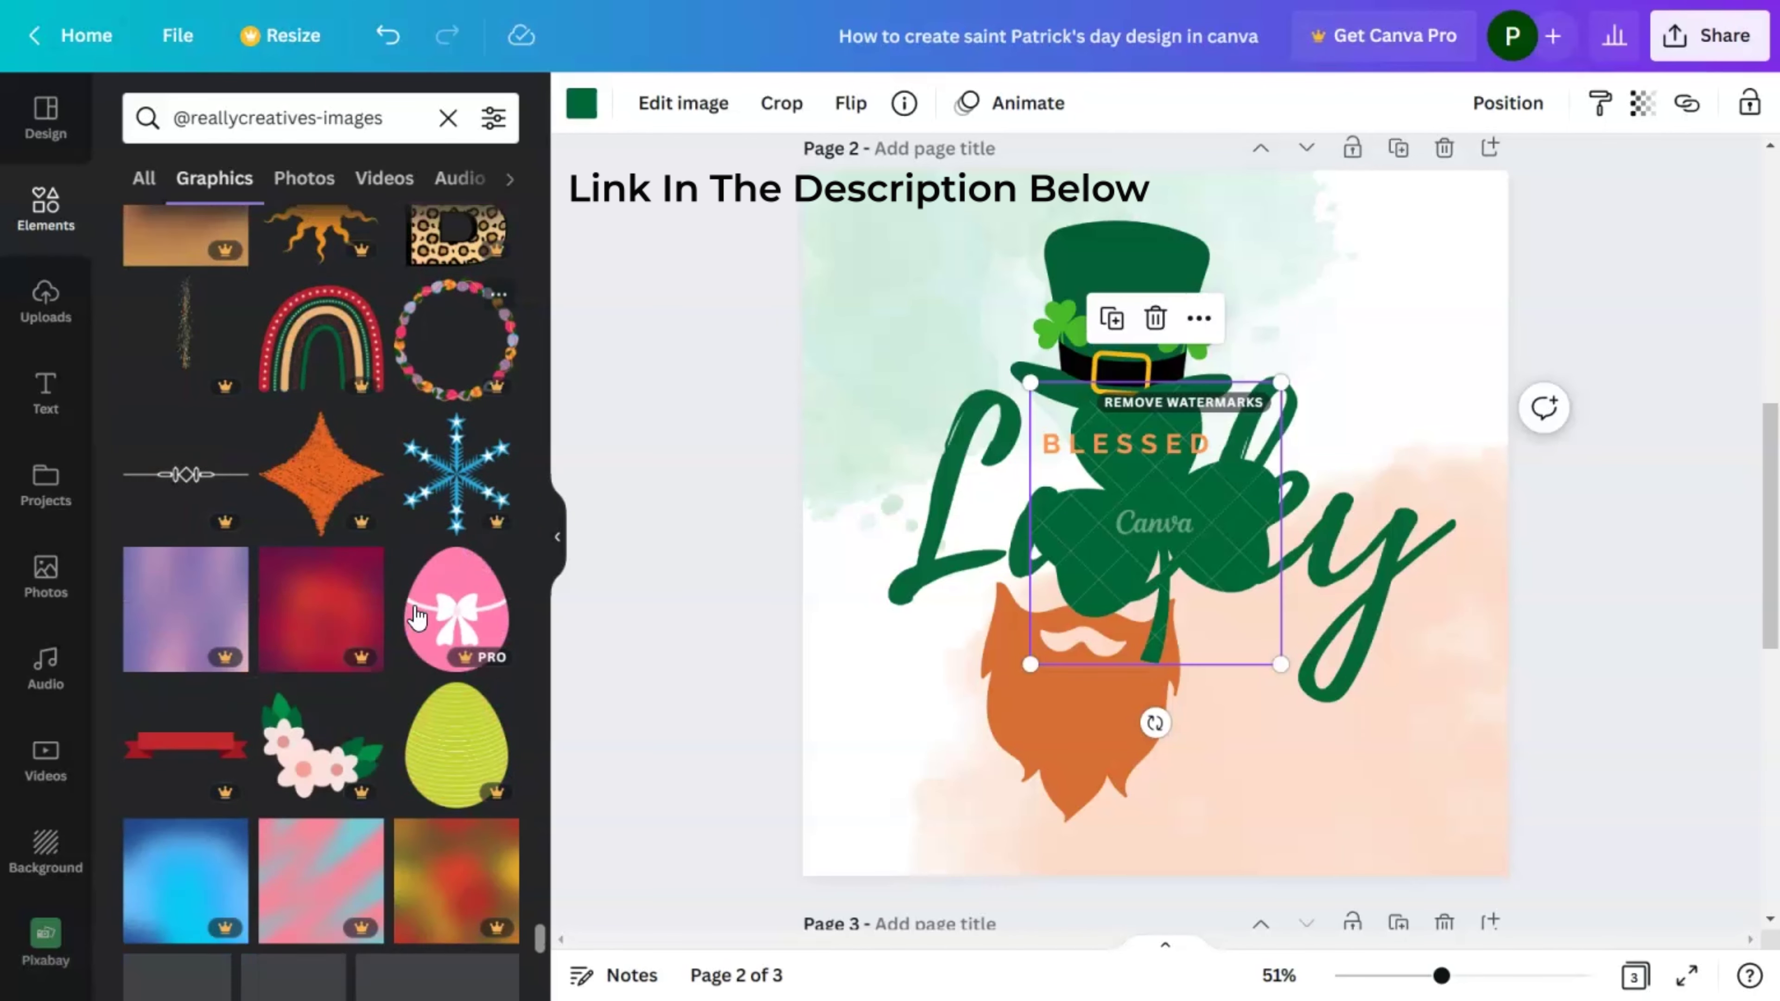
scroll(418, 617, "down", 2)
scroll(417, 617, "down", 4)
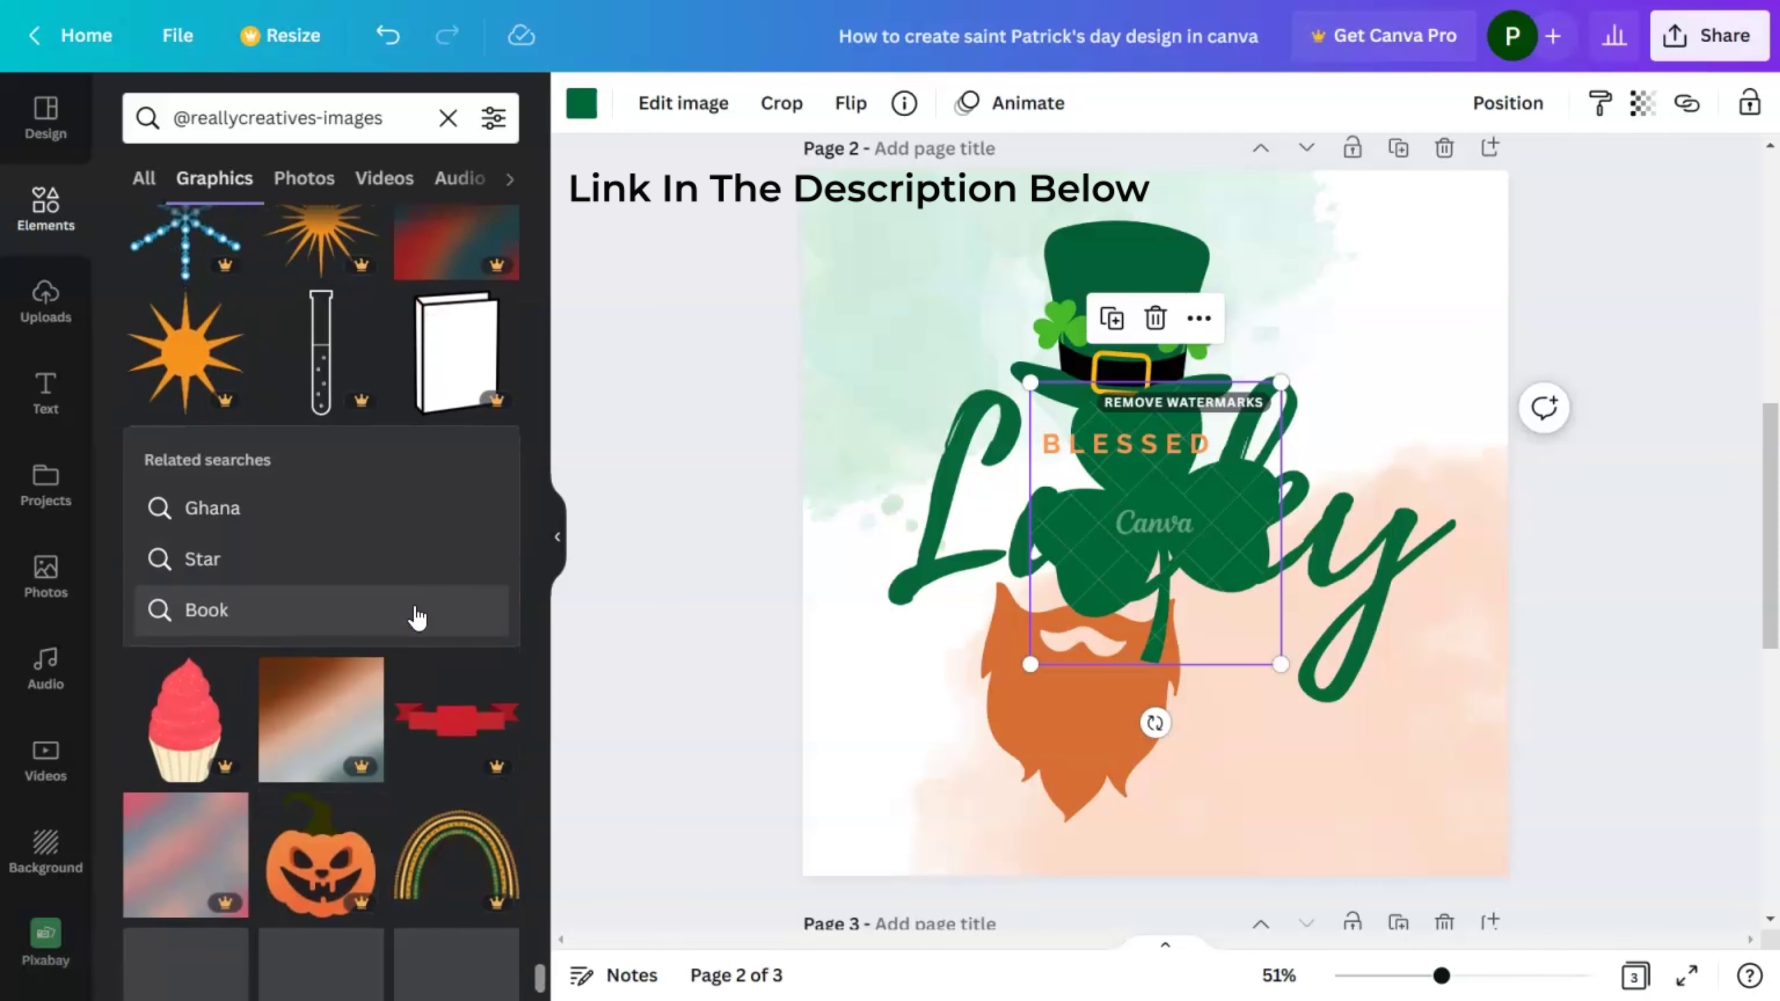
scroll(417, 617, "down", 3)
scroll(417, 617, "down", 4)
scroll(417, 617, "down", 8)
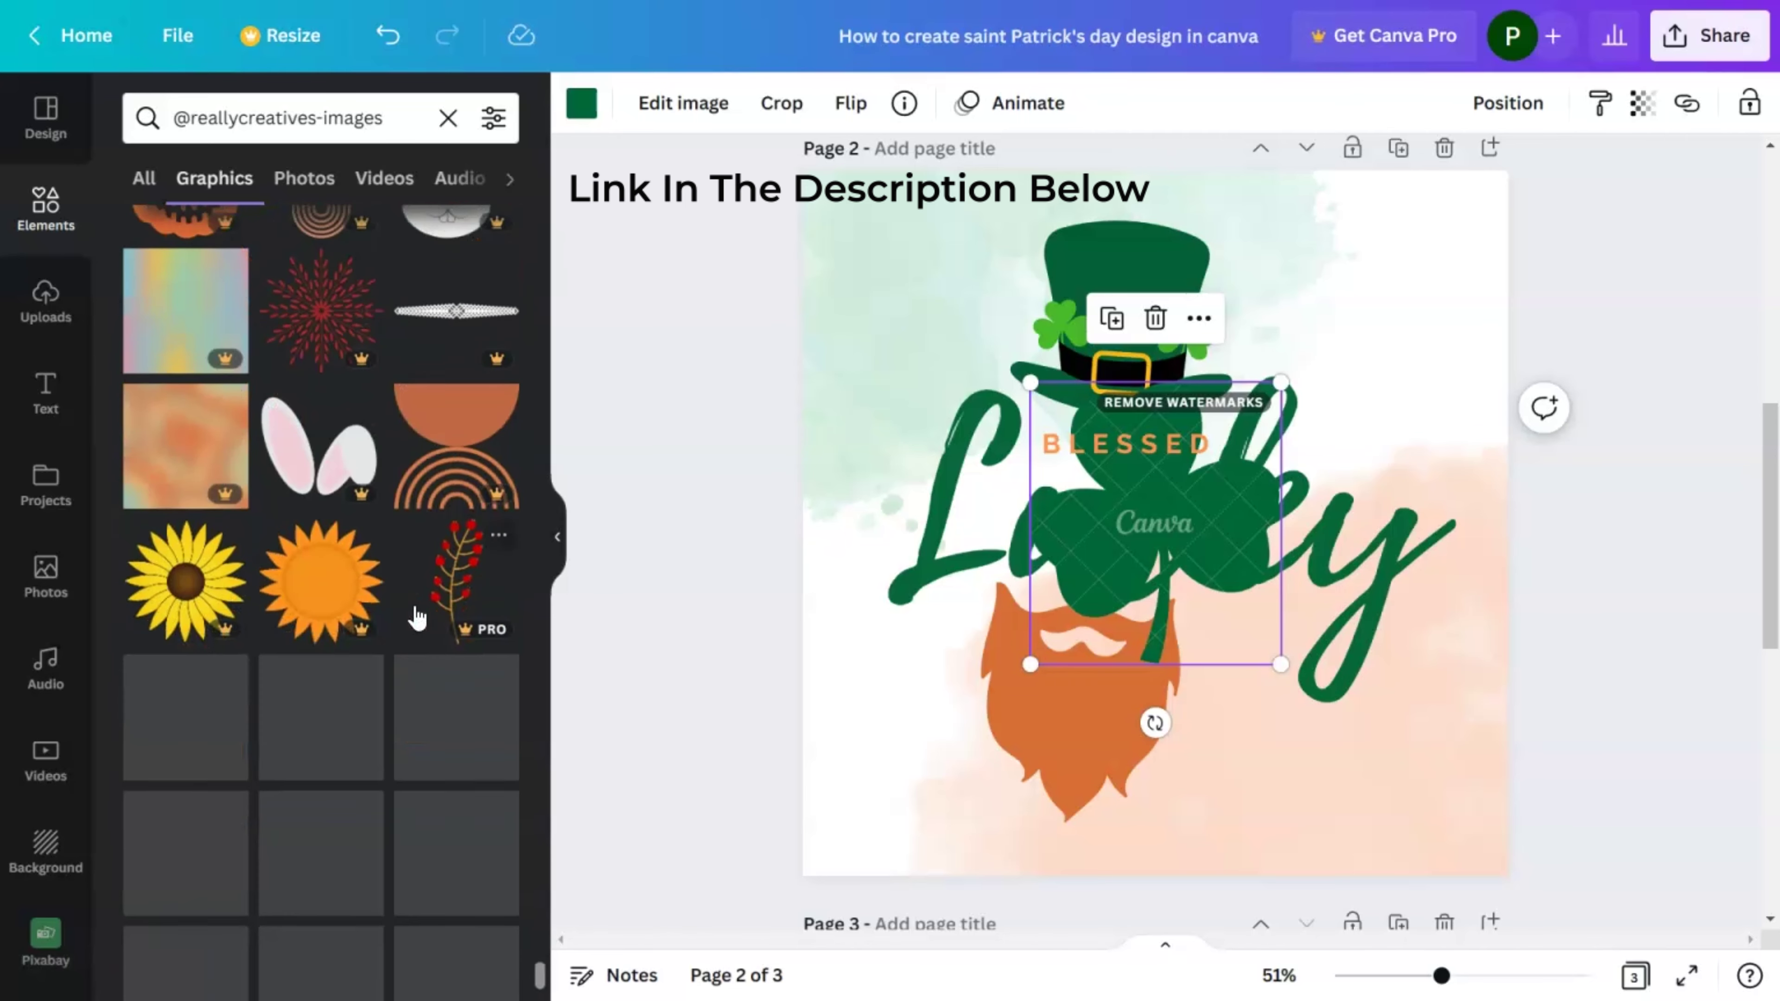
scroll(417, 617, "down", 5)
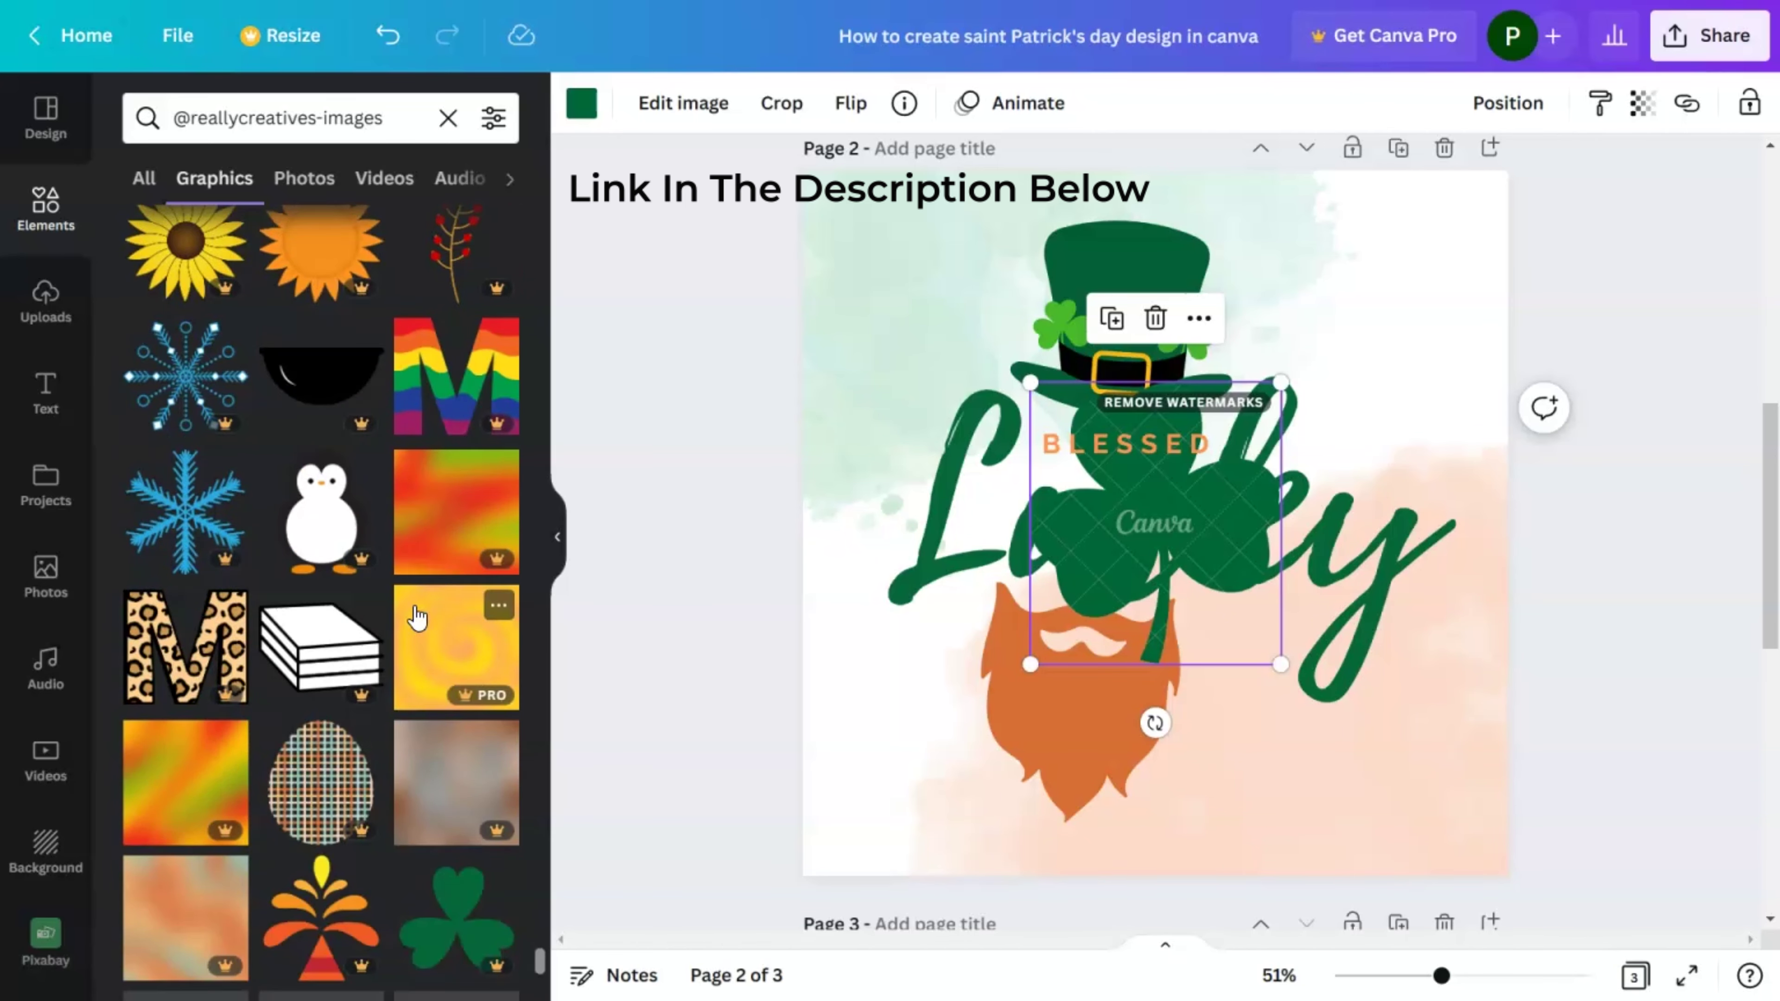
scroll(417, 617, "down", 5)
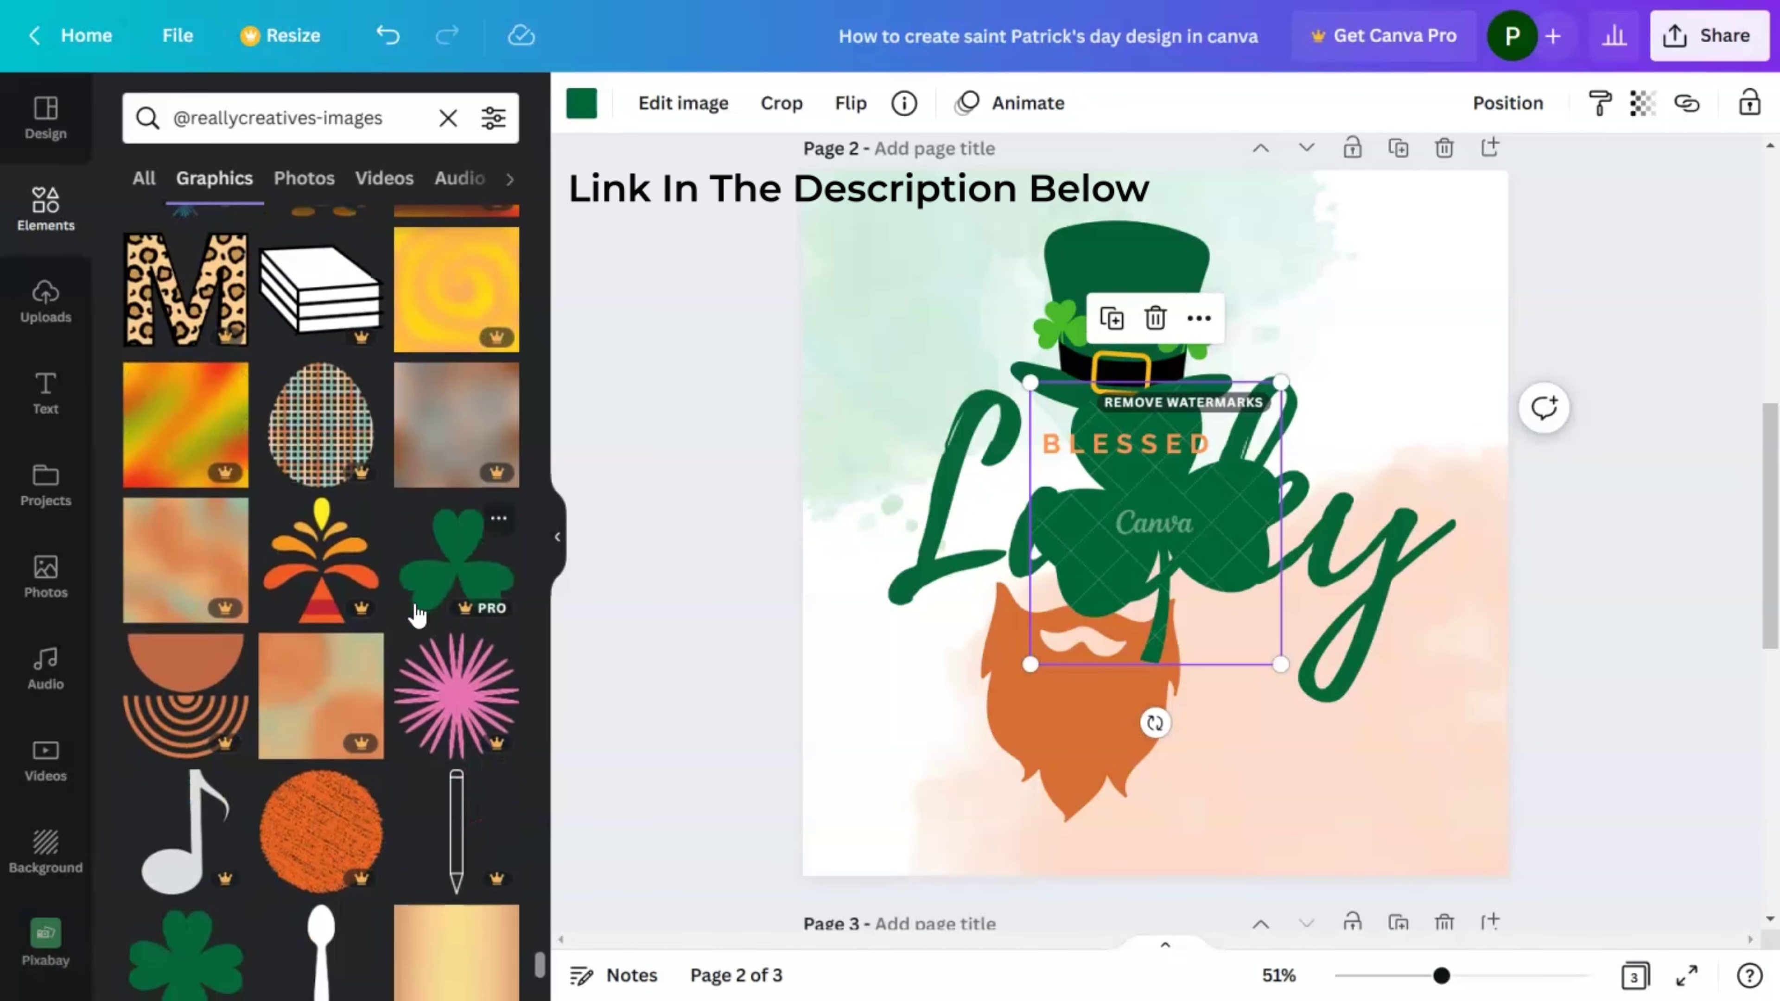
left_click(458, 567)
scroll(412, 571, "down", 5)
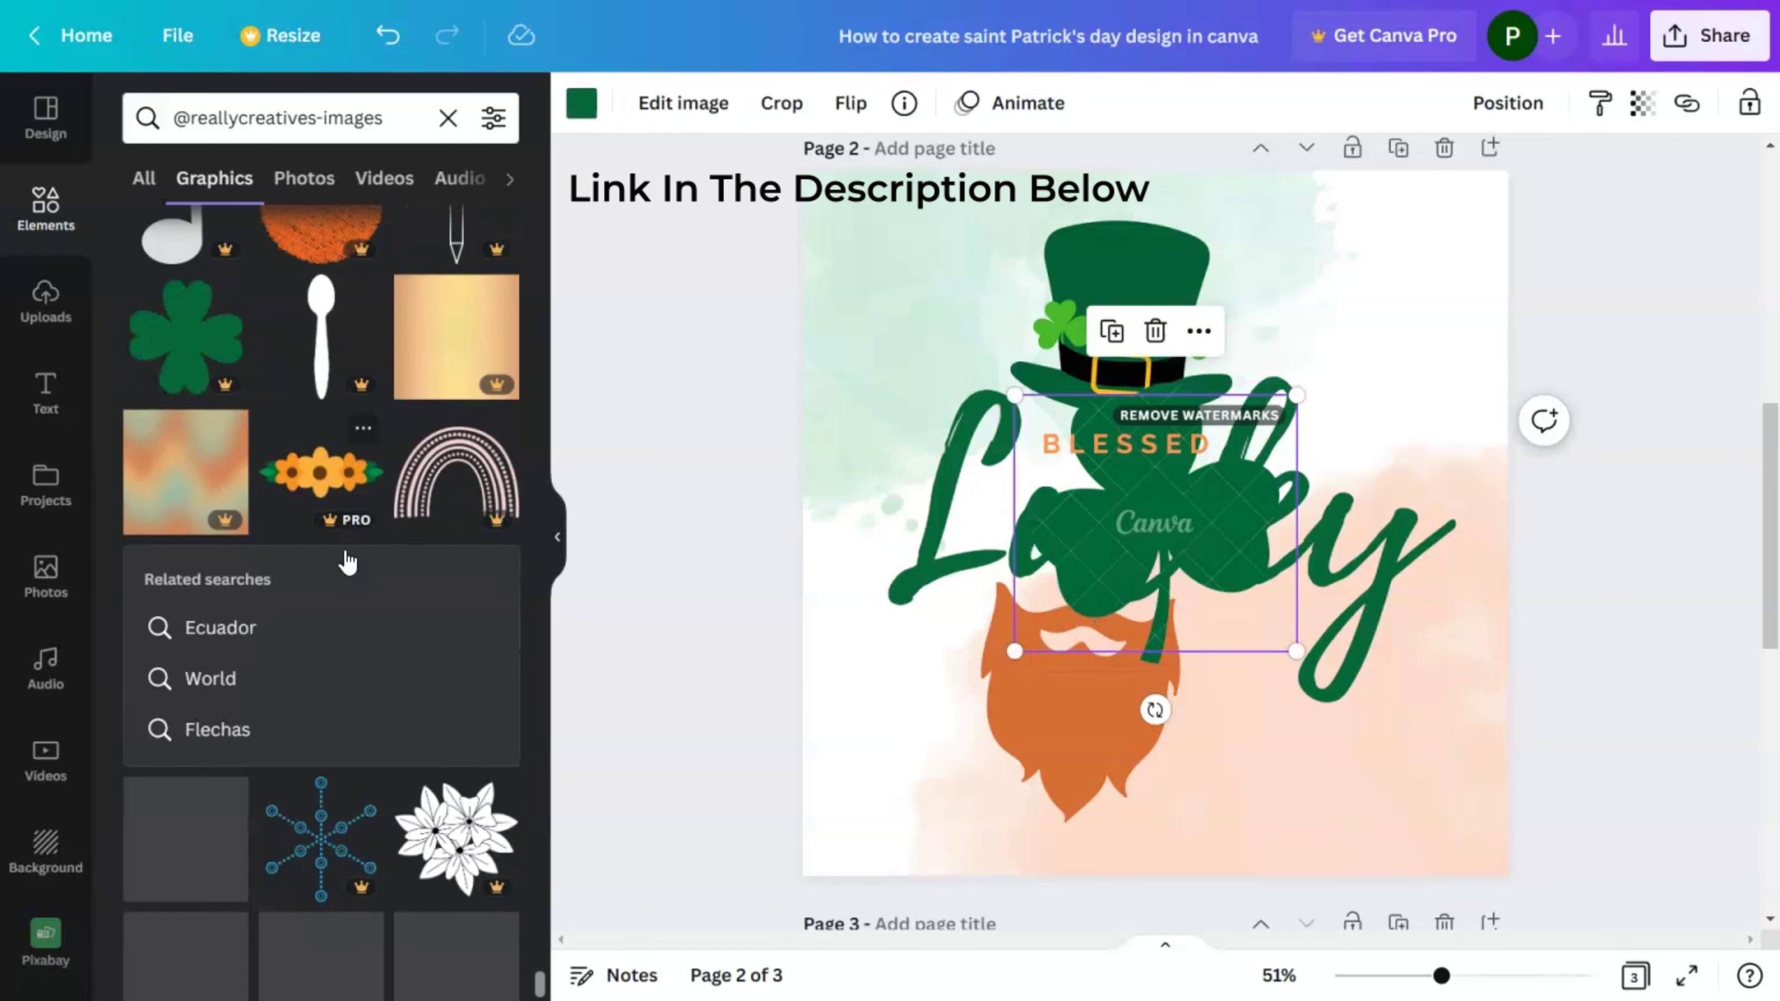
left_click(190, 339)
Shrink the added clovers, placing the three-leaf one in the design's upper-right corner and the four-leaf one left of the hat
left_click_drag(1218, 579, 1412, 269)
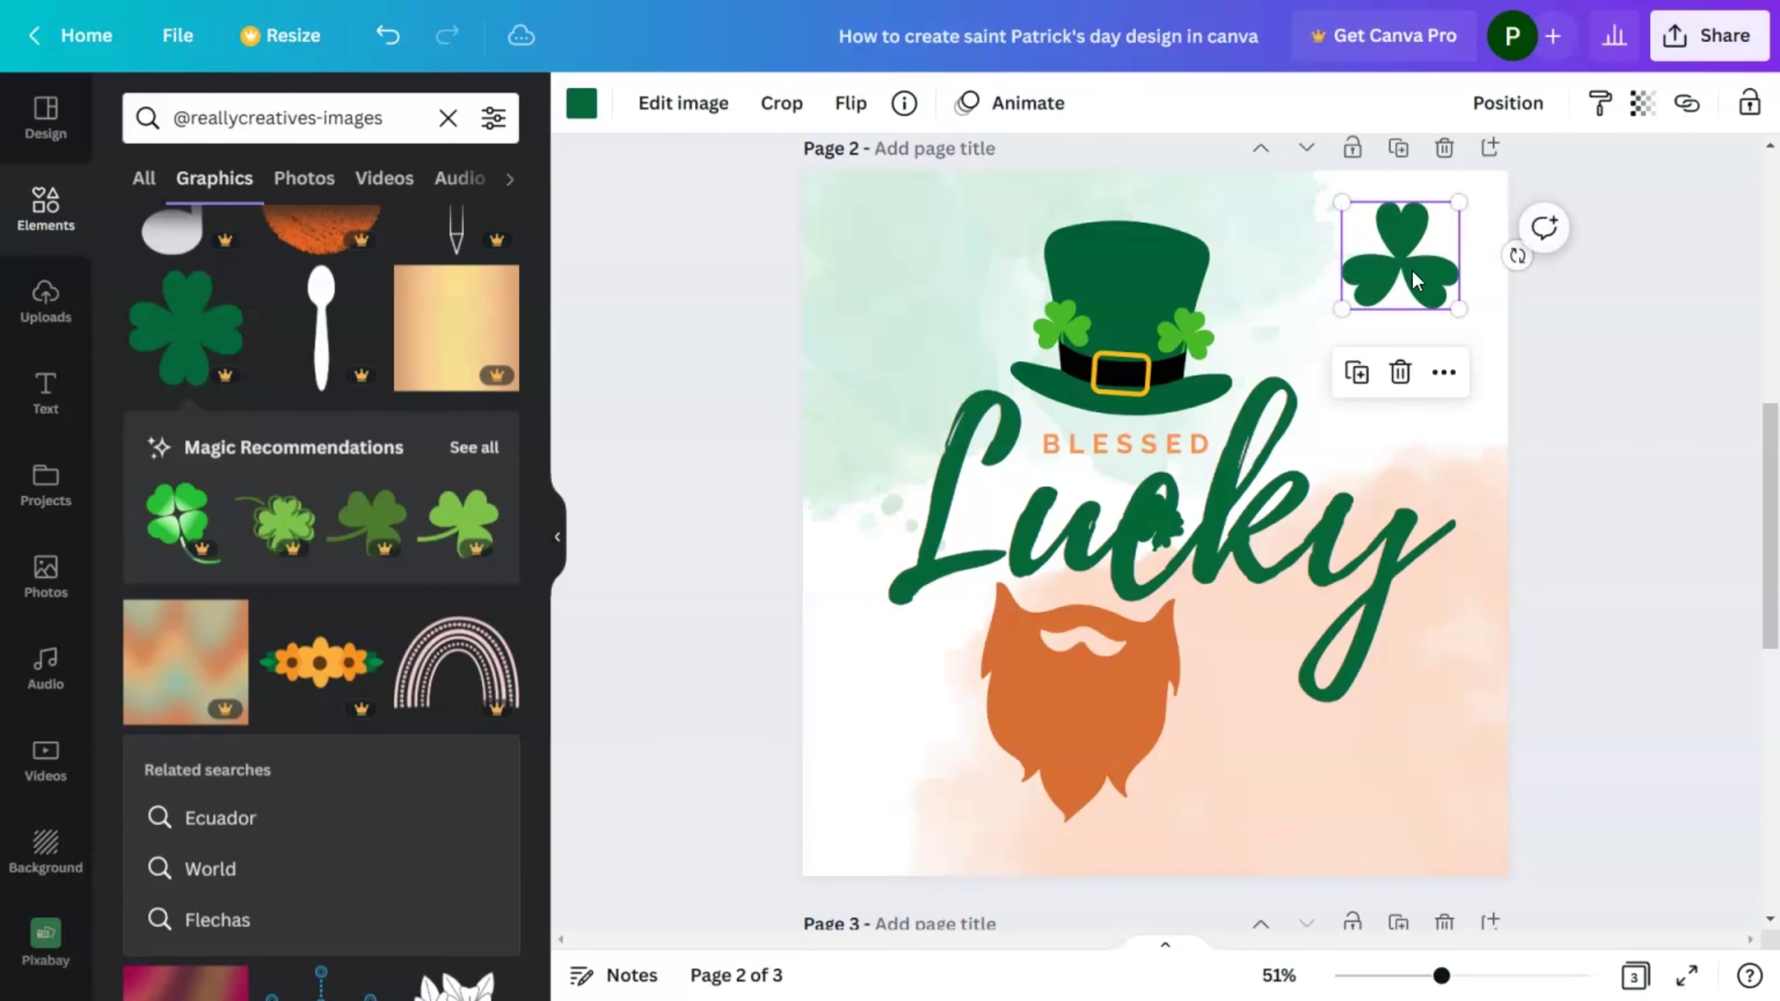
left_click_drag(1166, 540, 943, 326)
Move the small stemmed shamrock between the beard and the "y" of Lucky, and tilt it clockwise
left_click_drag(1144, 505, 1225, 647)
left_click_drag(1229, 722, 1185, 733)
left_click_drag(1232, 651, 1246, 655)
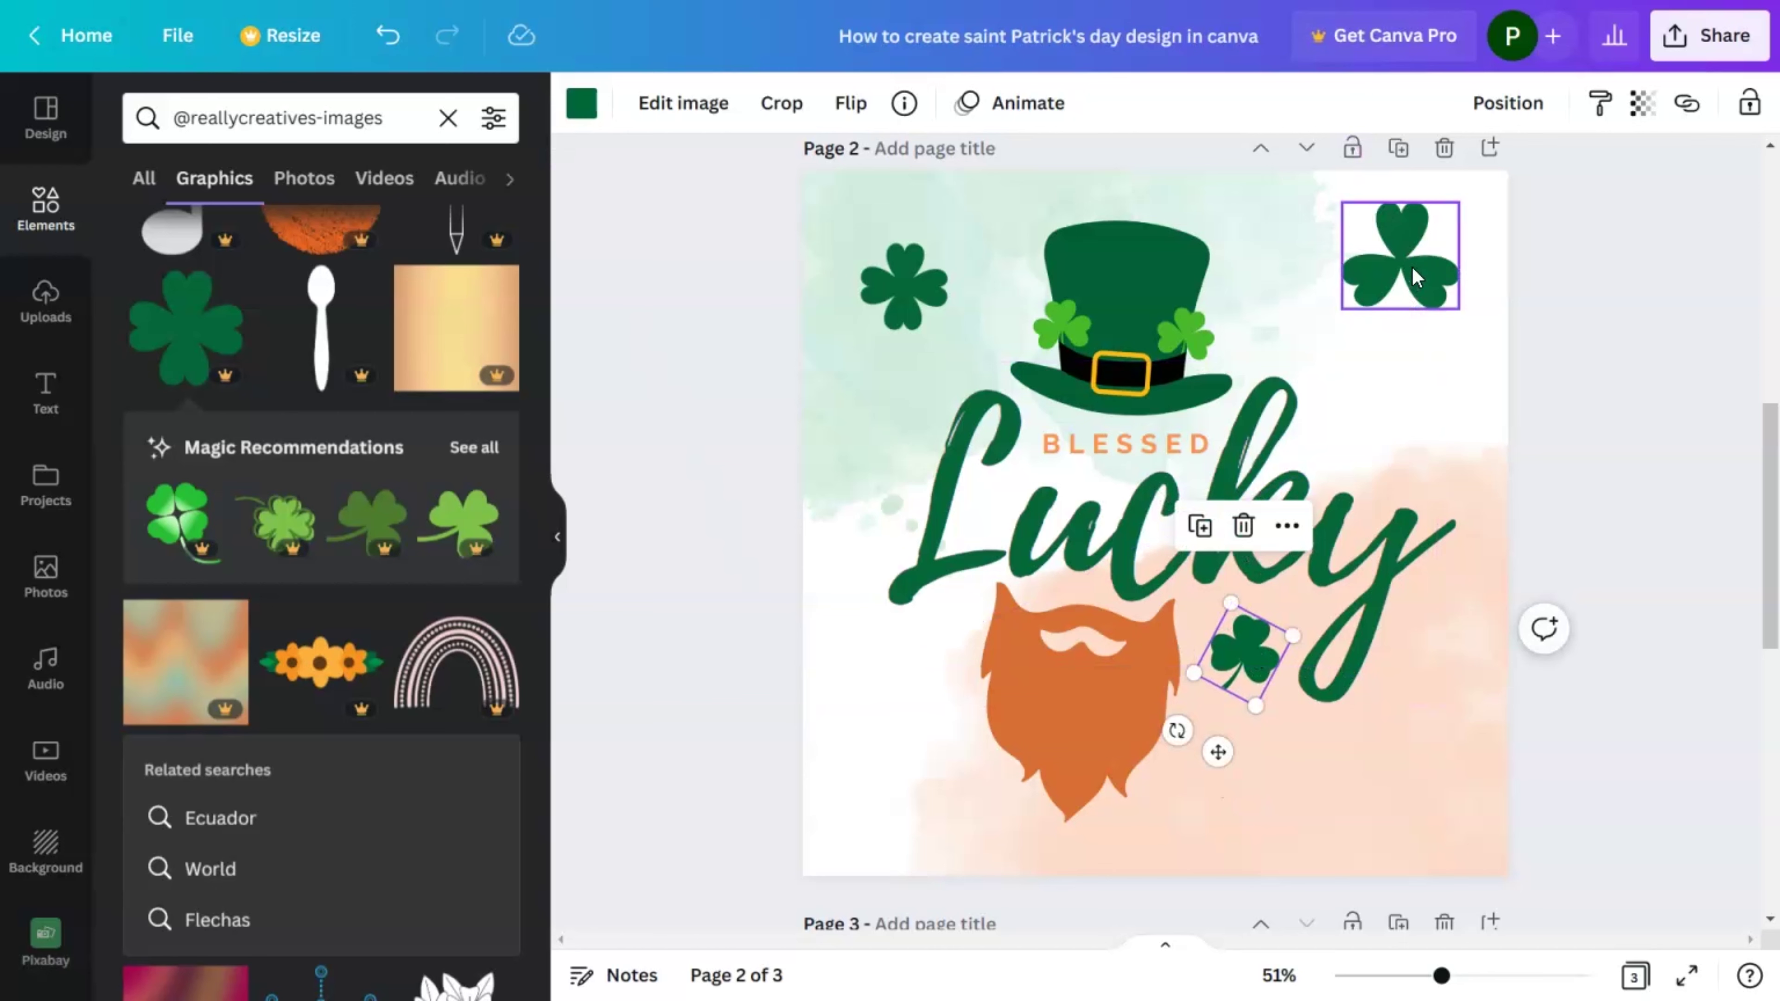
Copy the three-leaf clover to the design's lower-left corner and scatter smaller four-leaf clover copies around the lettering and beard
left_click(1400, 256)
left_click_drag(1399, 256, 887, 808)
left_click_drag(904, 288, 904, 790)
left_click_drag(1371, 795, 1247, 795)
key("ctrl+d")
key("ctrl+d")
key("ctrl+d")
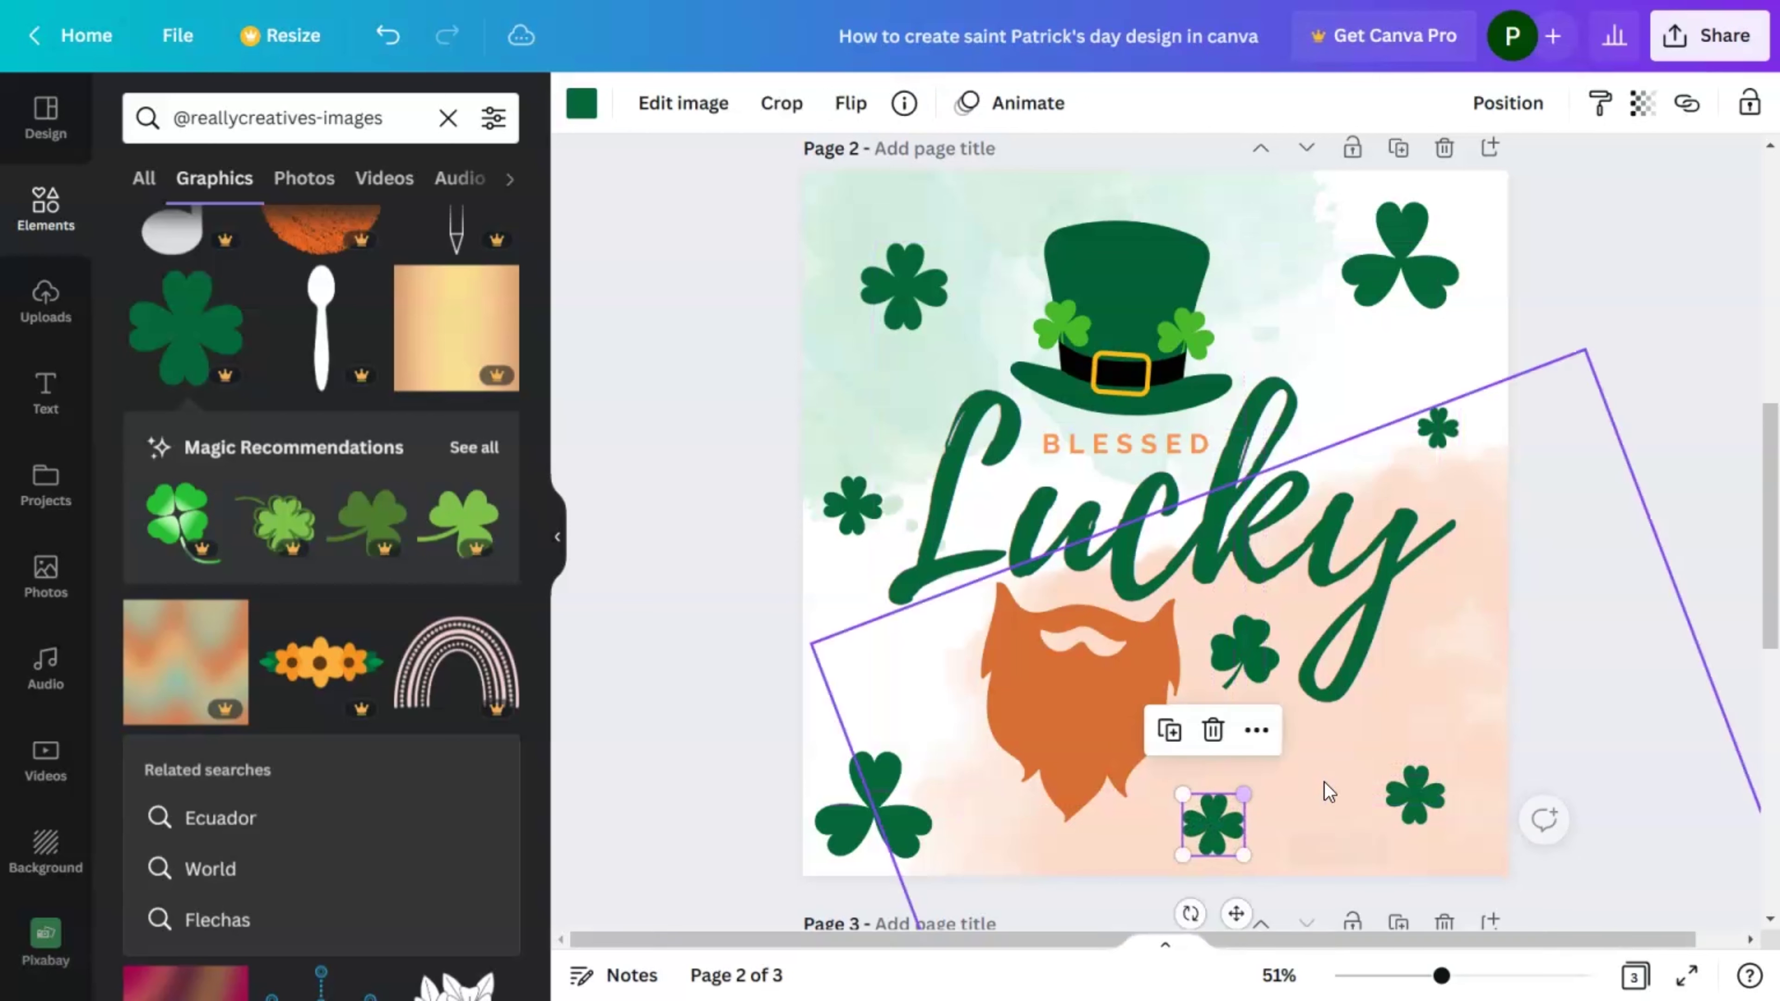
Copy the stemmed shamrock to the design's upper edge above the hat, tilting it and letting it run partly off the page
left_click_drag(1268, 661, 1212, 207)
left_click_drag(1263, 267, 1221, 270)
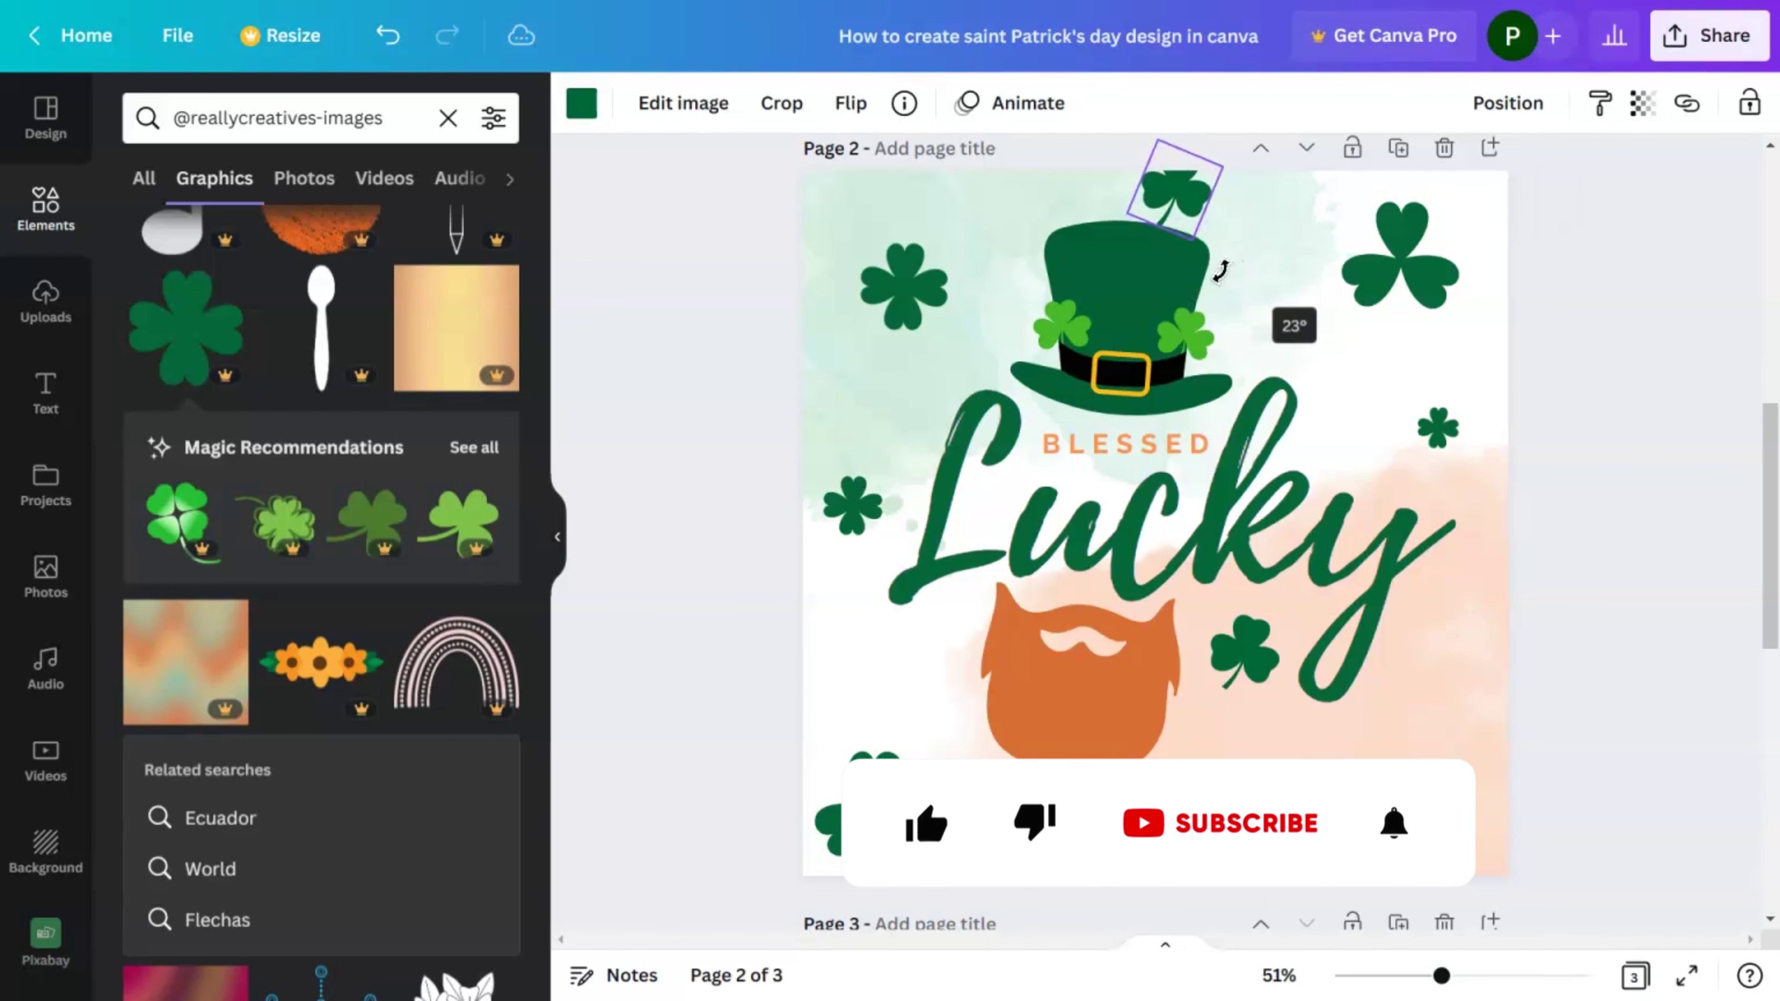
left_click_drag(1095, 233, 1095, 234)
mouse_move(1205, 182)
left_mouse_down()
mouse_move(1184, 171)
mouse_move(1184, 189)
left_mouse_up()
left_click(1642, 394)
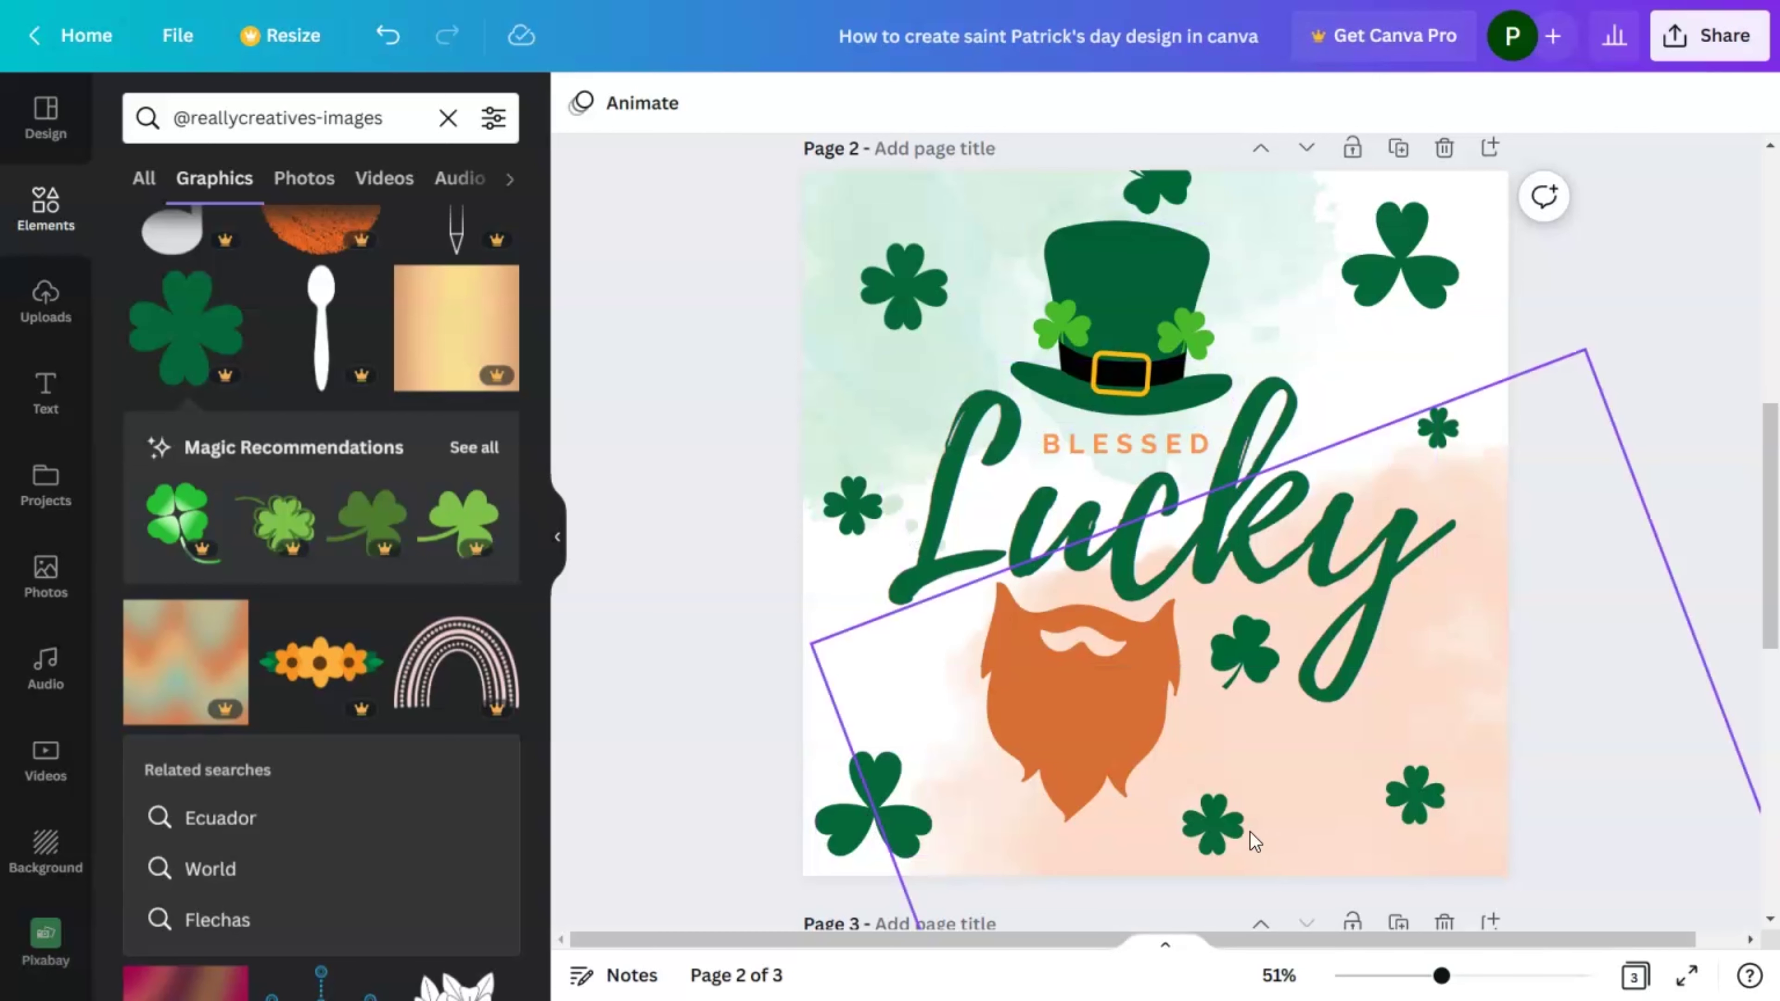
Add a small tilted shamrock copy left of the beard and a reduced three-leaf clover copy at the right edge beside the "y" of Lucky
left_click(1247, 656)
key("ctrl+d")
left_click_drag(1248, 655, 994, 666)
left_click_drag(924, 728, 915, 719)
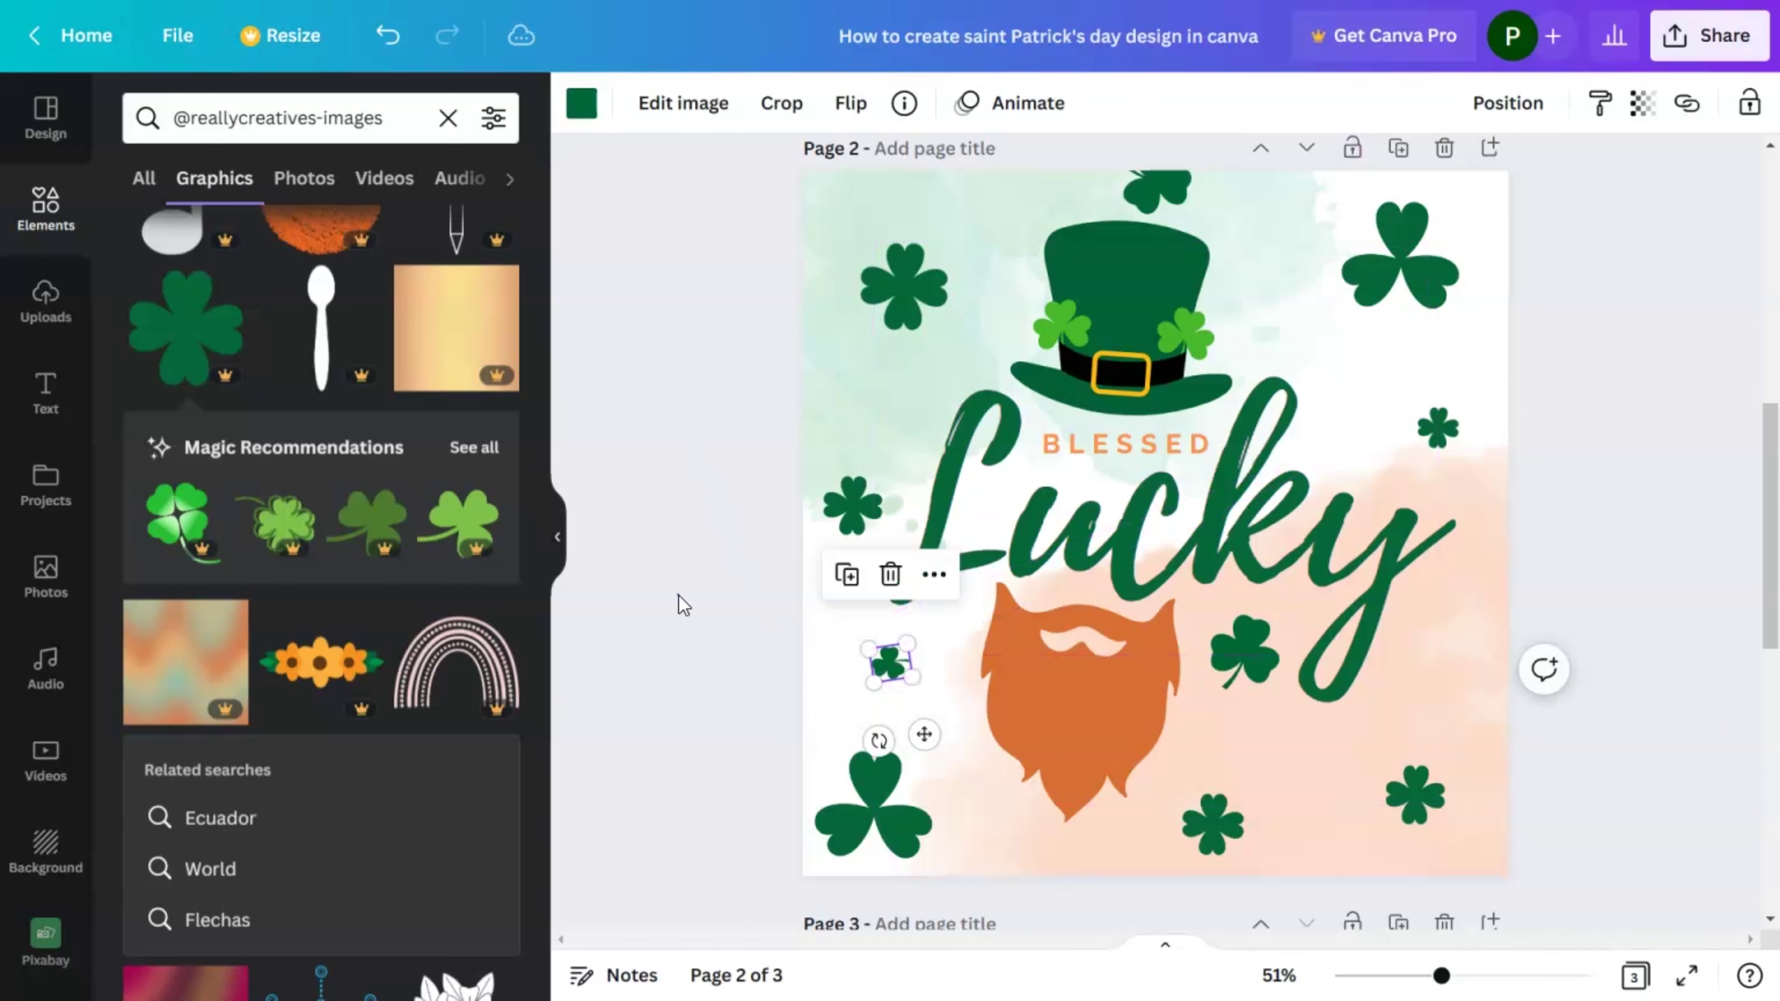
left_click(722, 659)
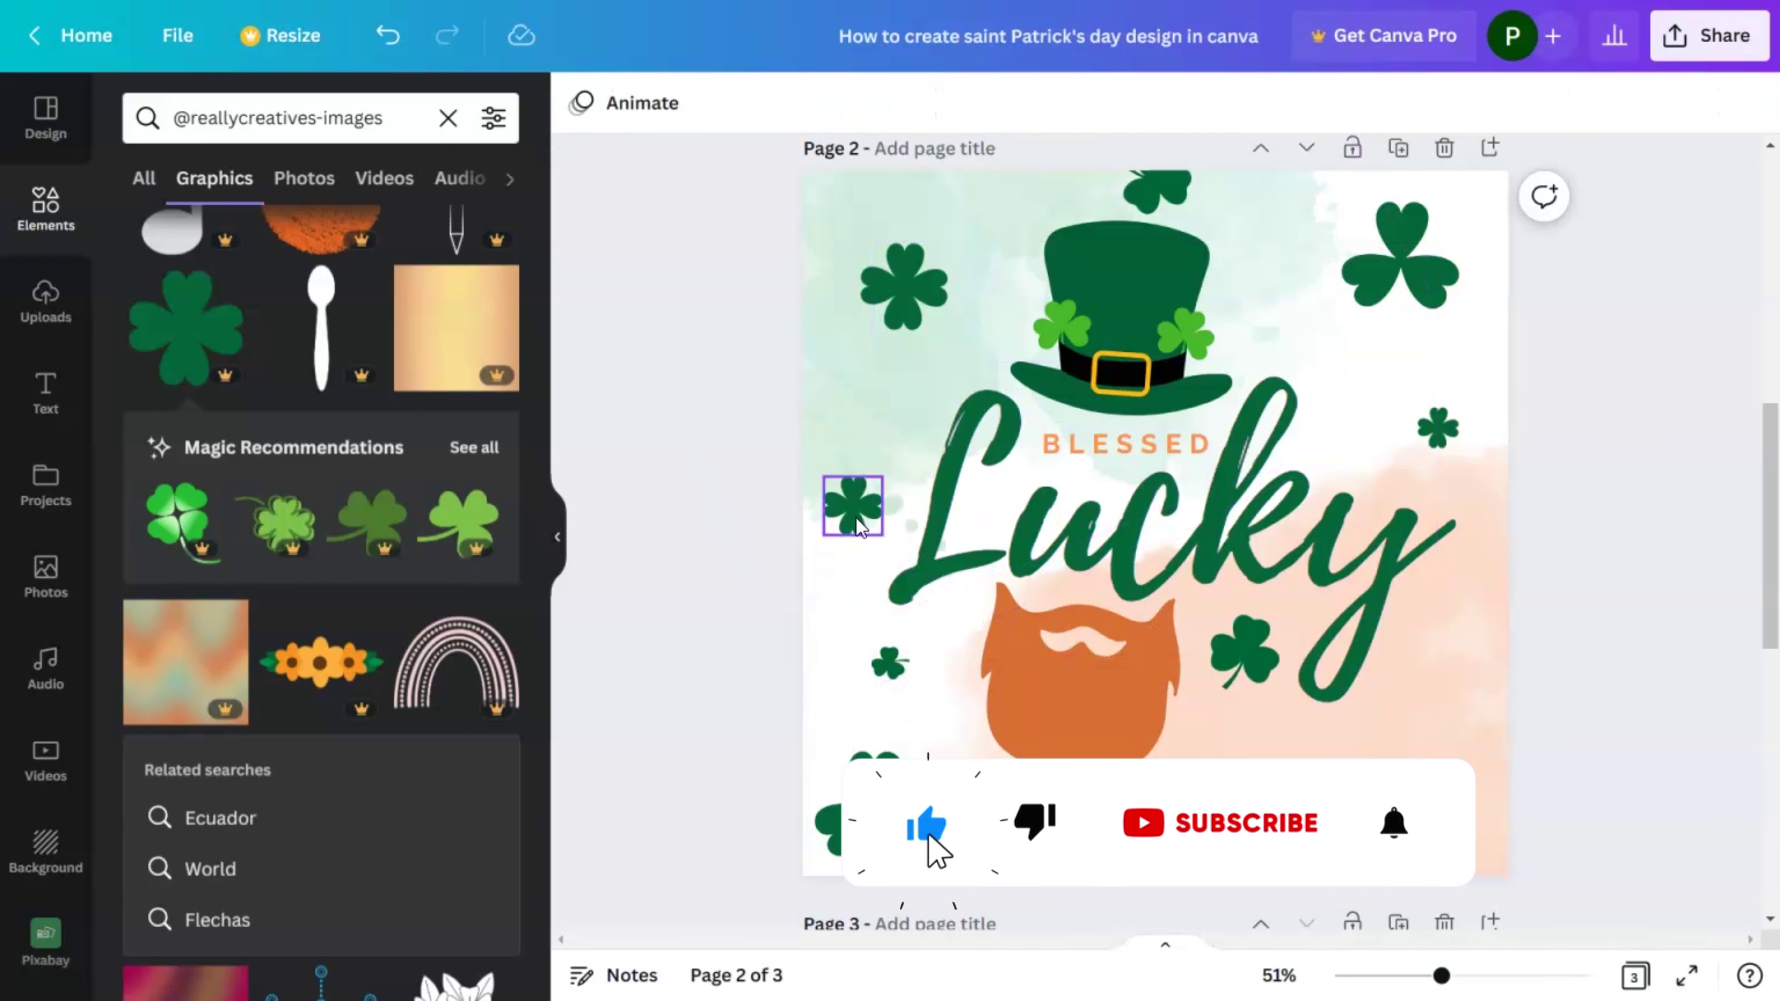
left_click_drag(866, 828, 1483, 627)
left_click(1682, 775)
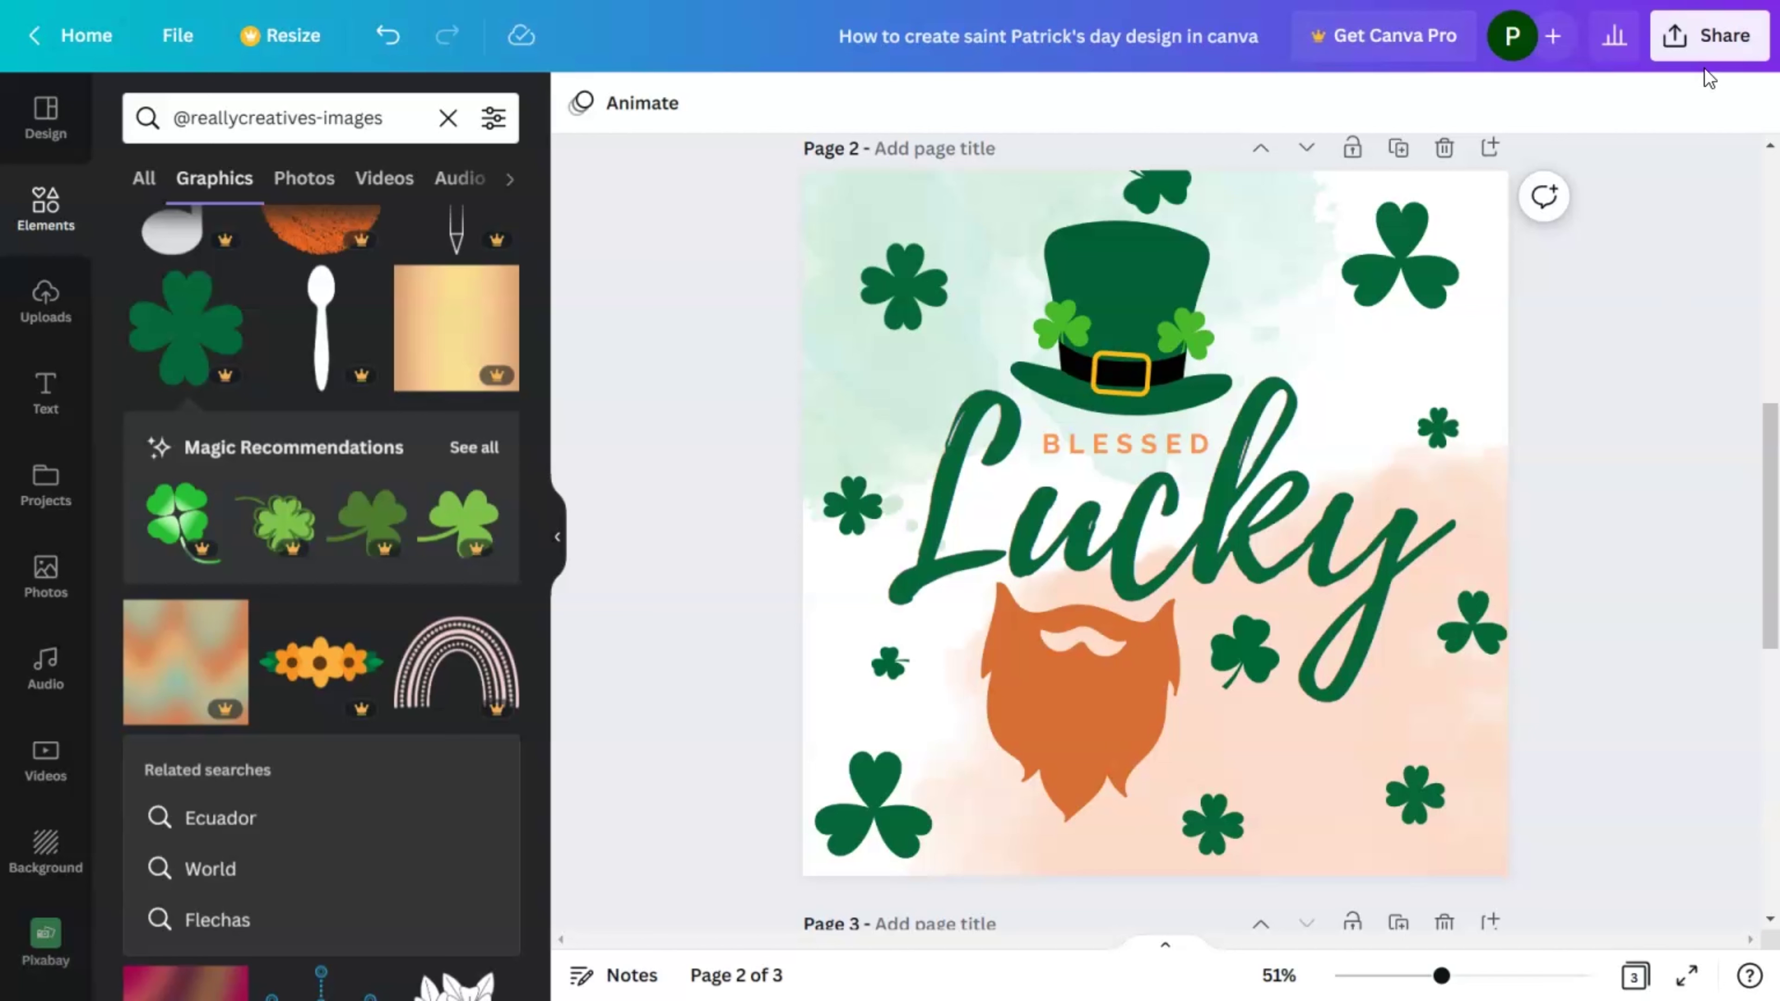
Open the design's download settings and choose JPG as the file type
left_click(1703, 53)
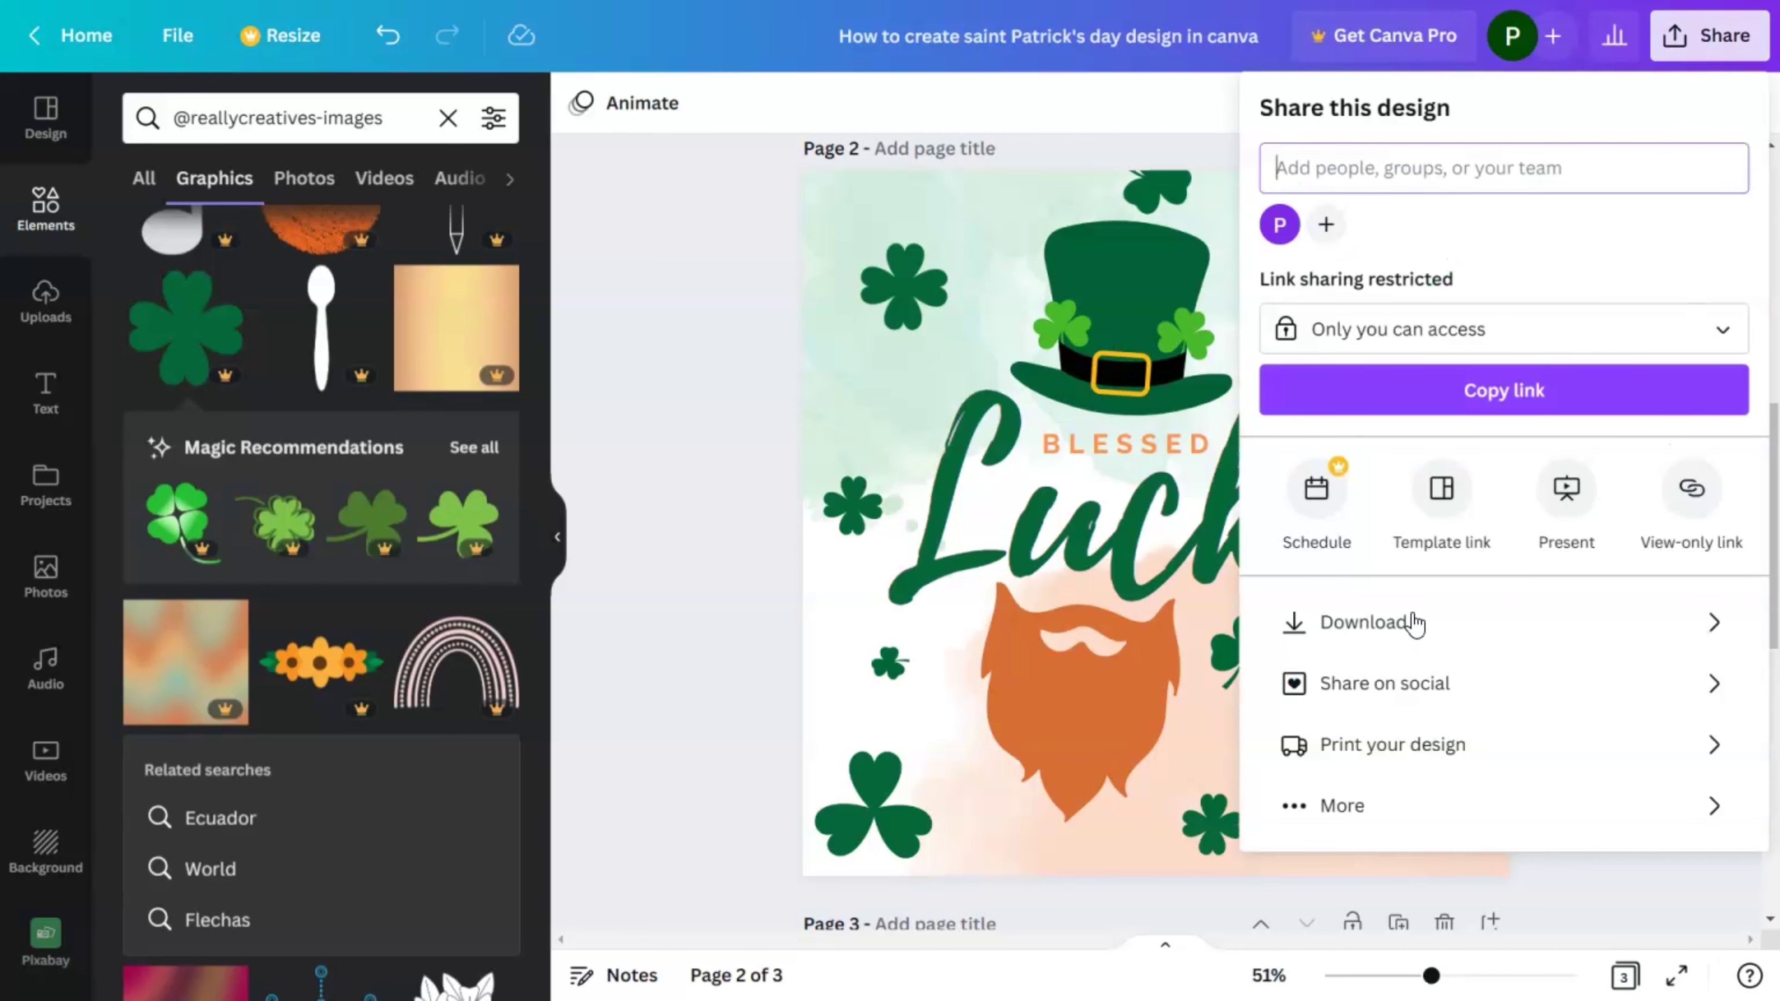
left_click(1414, 622)
left_click(1409, 217)
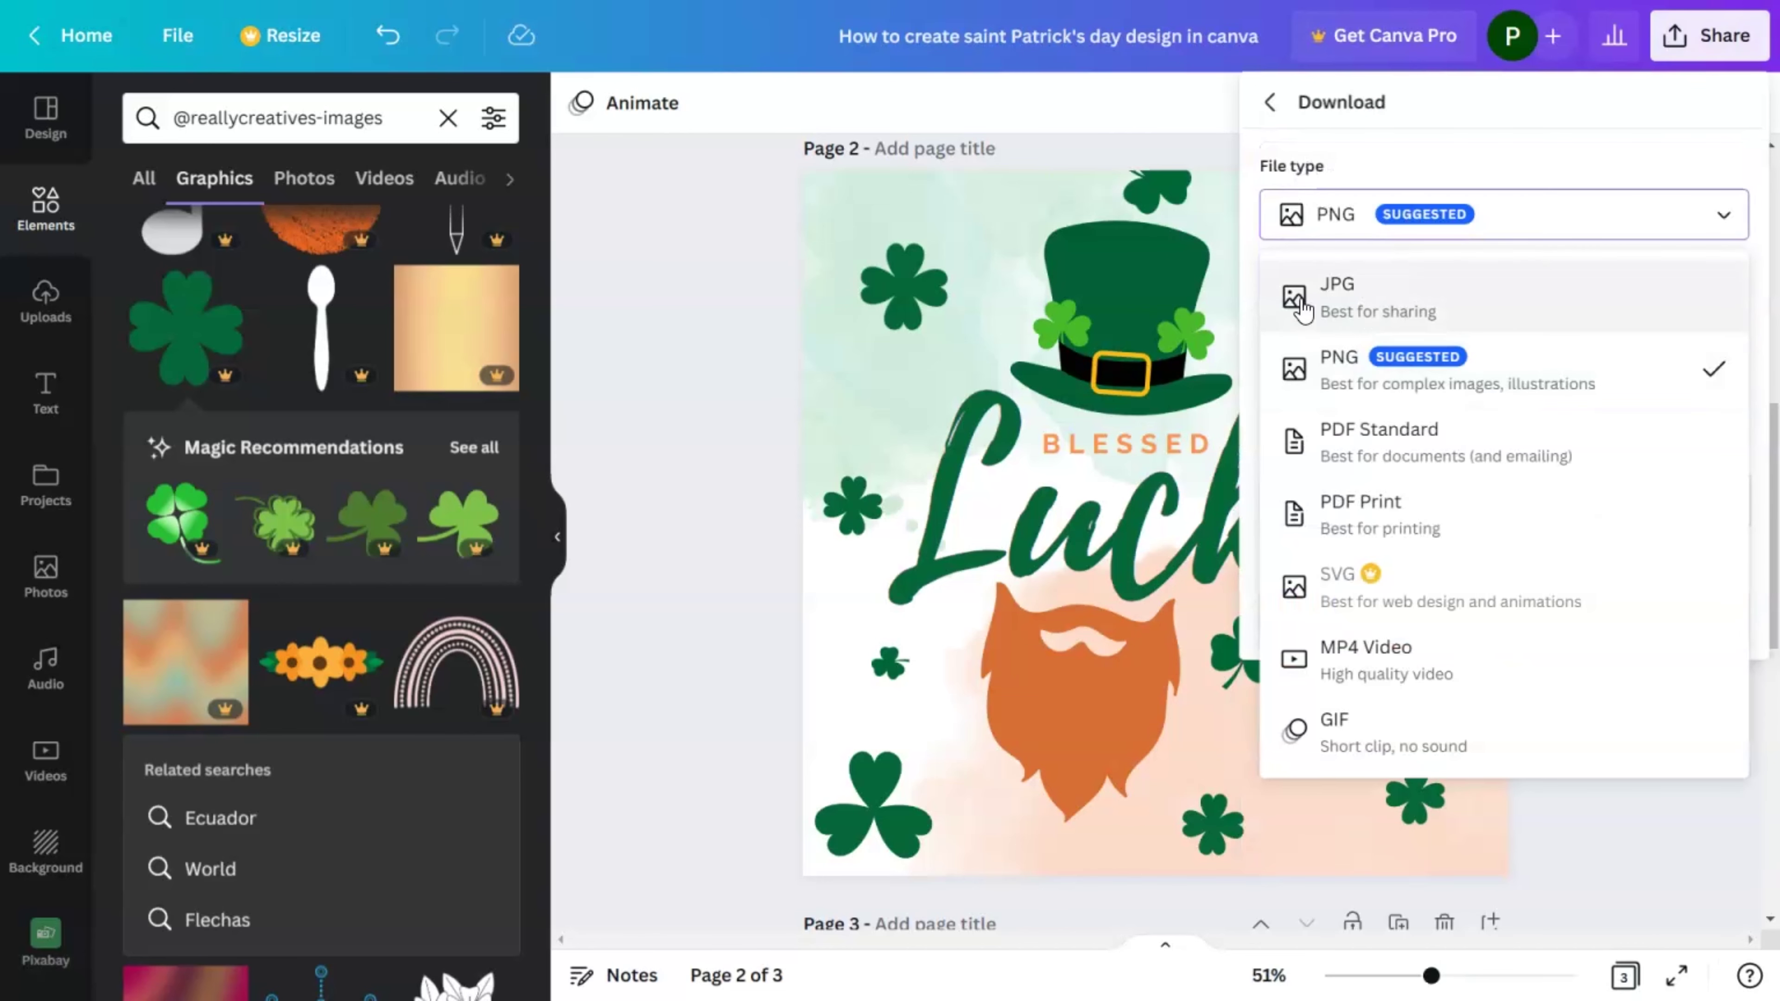
left_click(1442, 310)
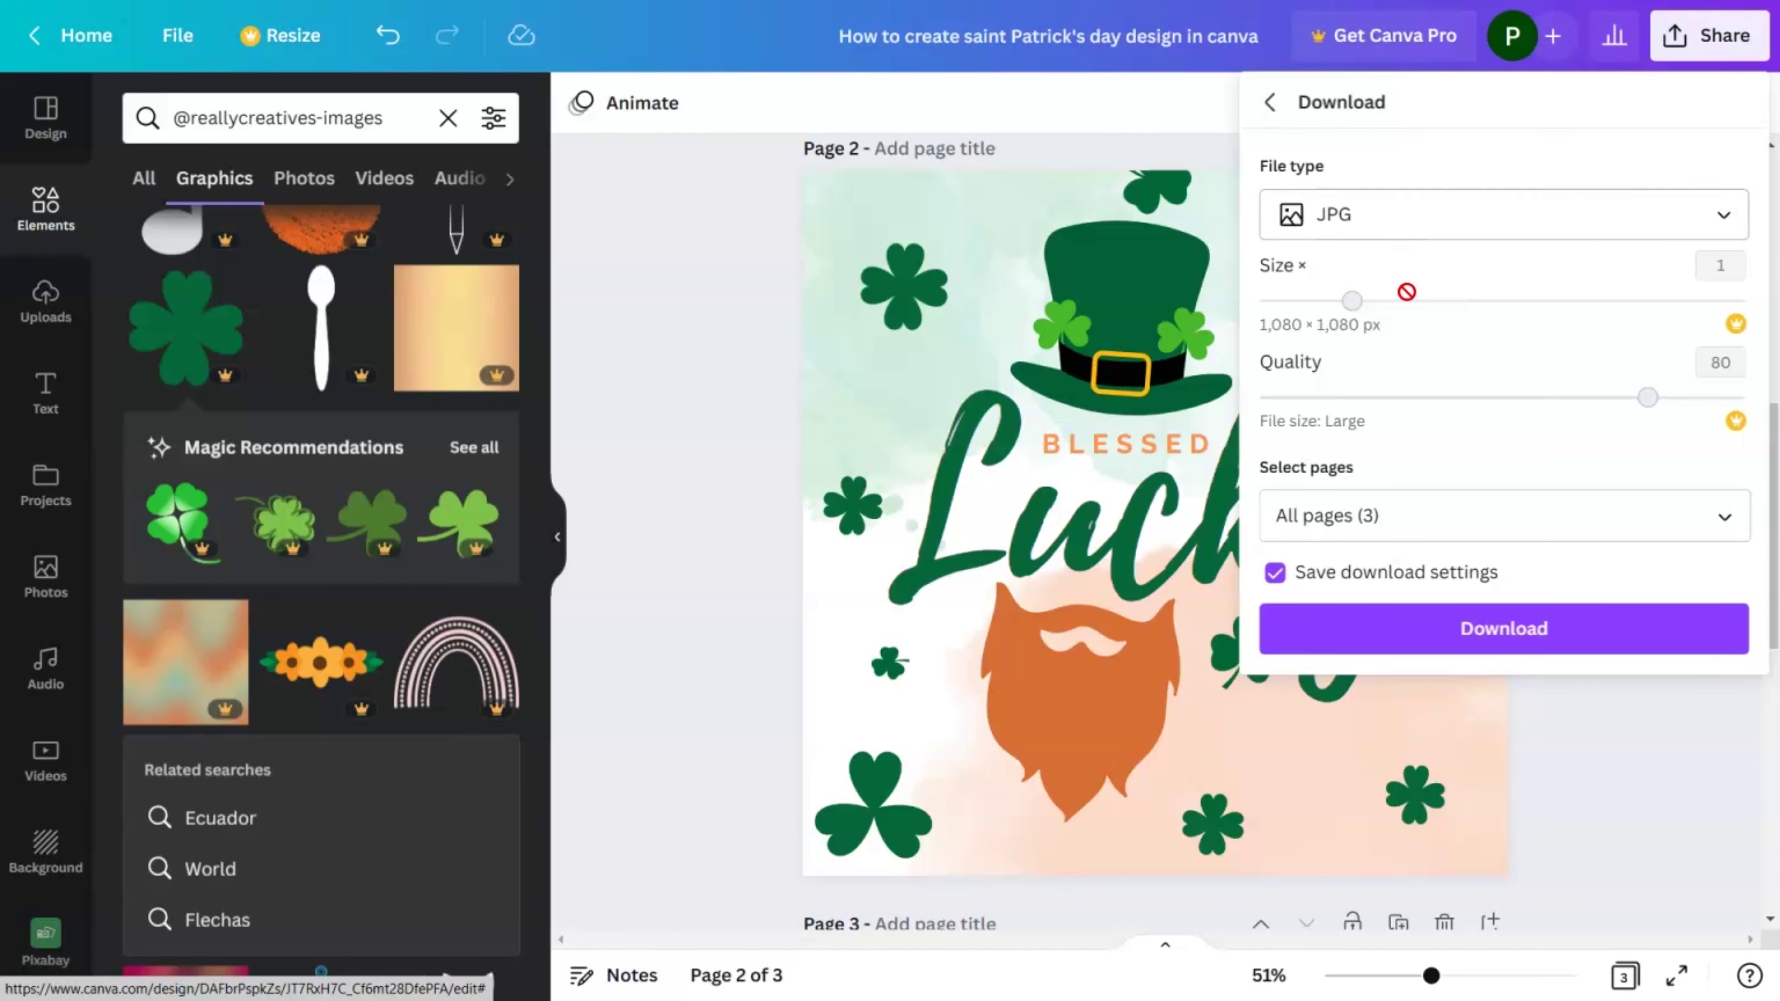